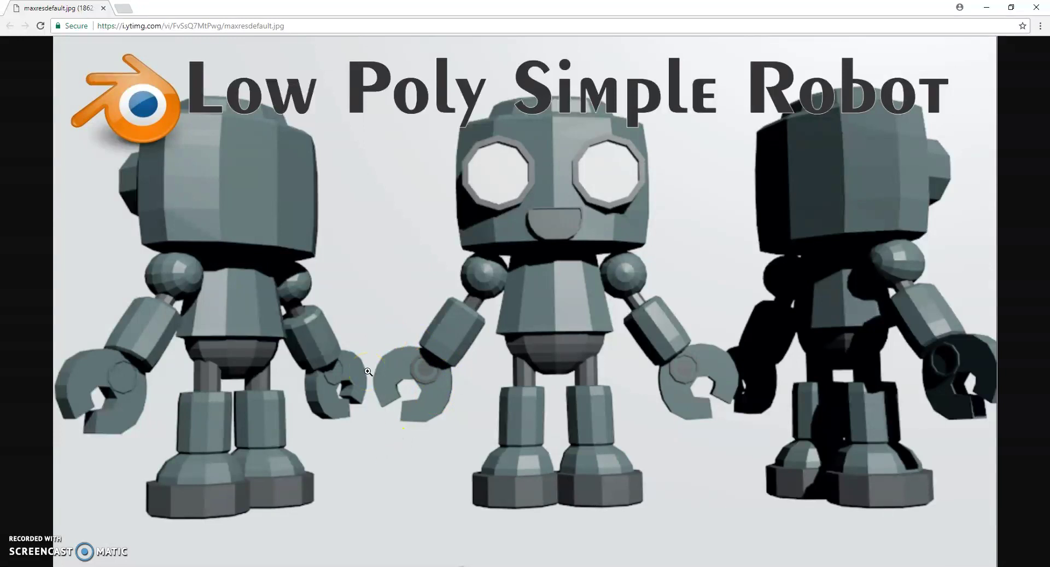
Step: Switch from the reference image to Maya and delete the mirrored half of the robot head, pCube2
left_click(986, 7)
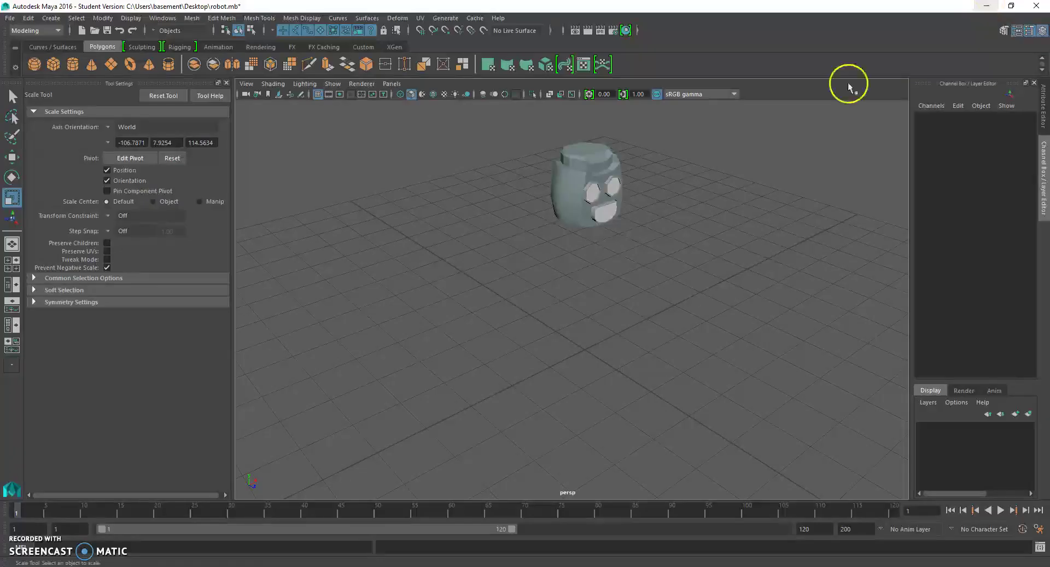
scroll(648, 191, "up", 5)
left_click_drag(651, 186, 600, 307, "alt")
middle_click_drag(566, 210, 652, 308, "alt")
left_click_drag(652, 308, 500, 277, "alt")
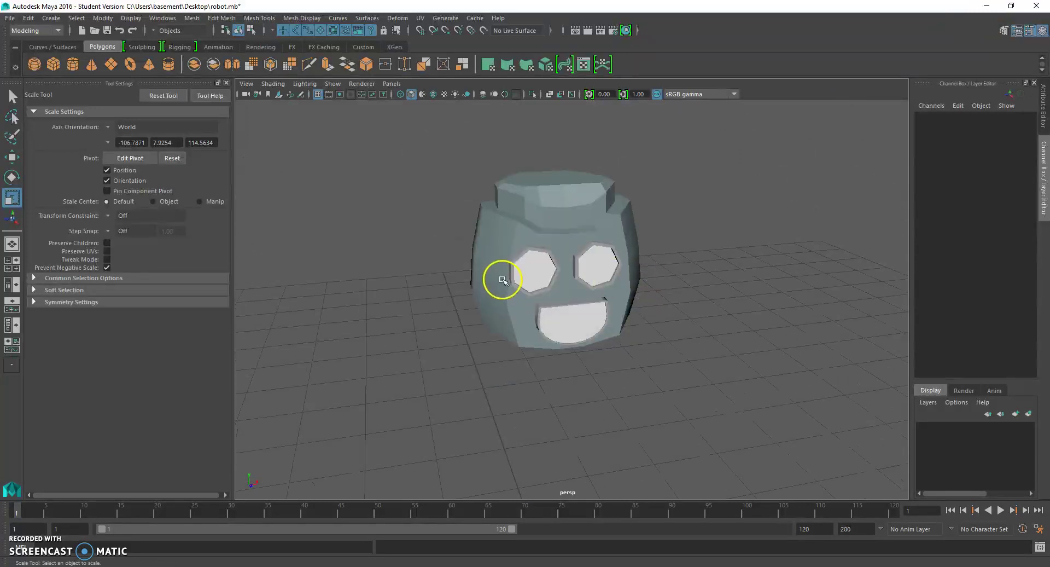
left_click(578, 331)
key("w")
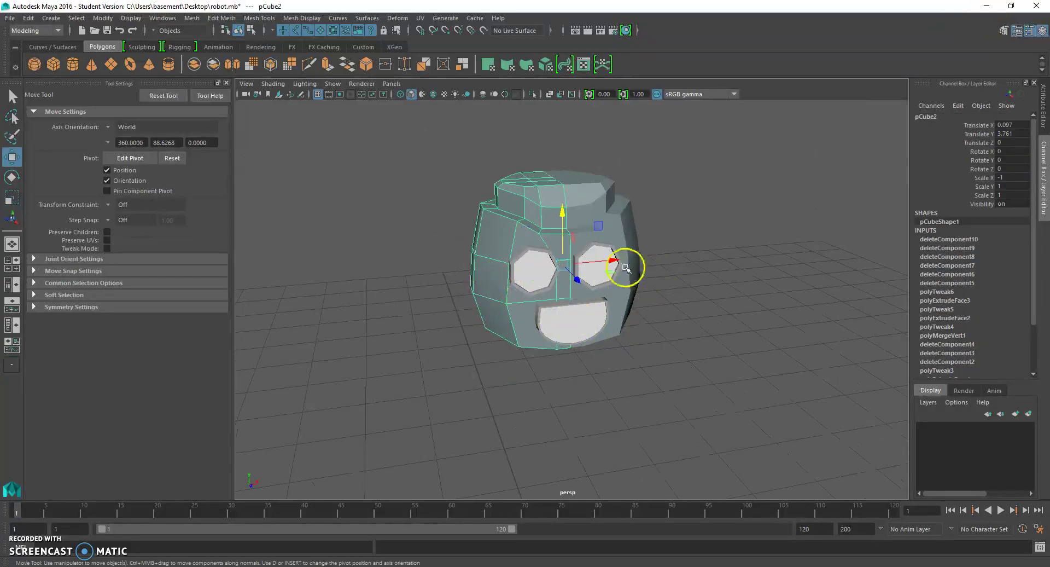
left_click_drag(614, 261, 511, 195)
key("Delete")
Step: Select the open border edge loop along the centre of the remaining head half and scale it flat along X
left_click(511, 195)
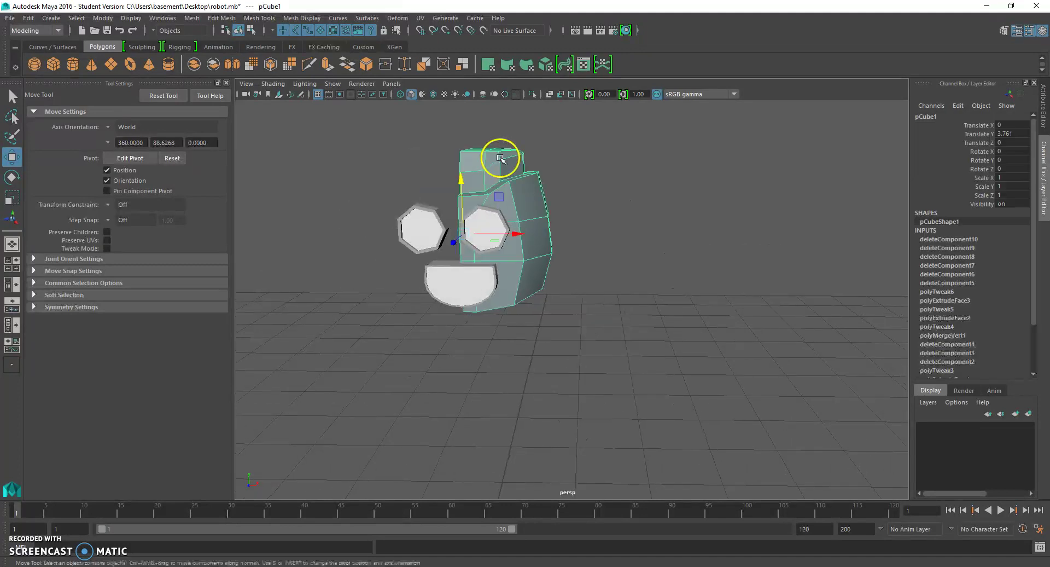
left_click_drag(497, 159, 518, 159, "alt")
right_click_drag(539, 173, 534, 160)
left_click_drag(534, 159, 615, 196, "alt")
scroll(613, 198, "up", 5)
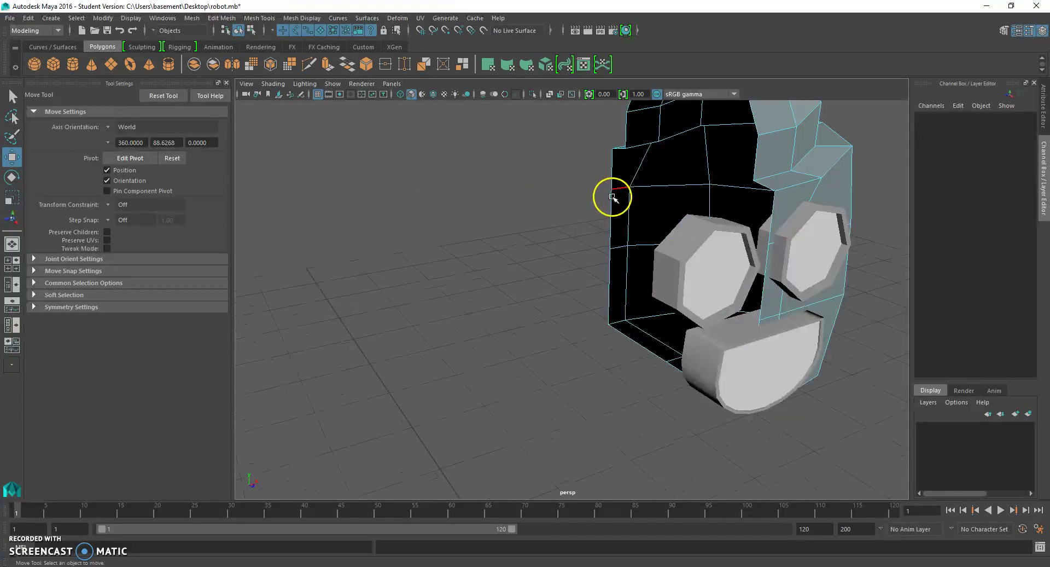
middle_click_drag(612, 199, 546, 266, "alt")
left_click(528, 217)
left_click(527, 217)
scroll(525, 216, "down", 4)
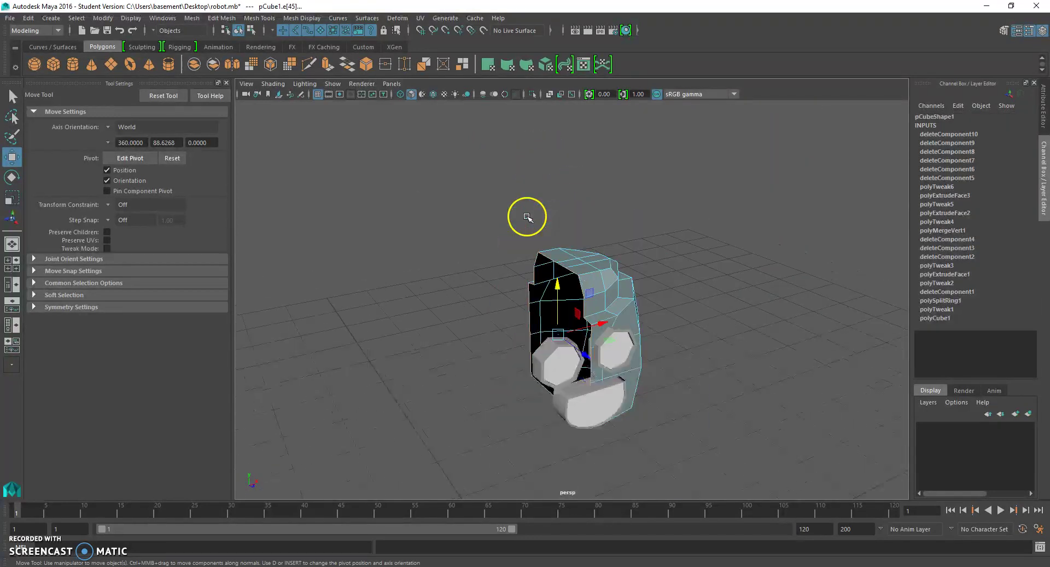
left_click_drag(525, 216, 493, 206, "alt")
left_click(11, 201)
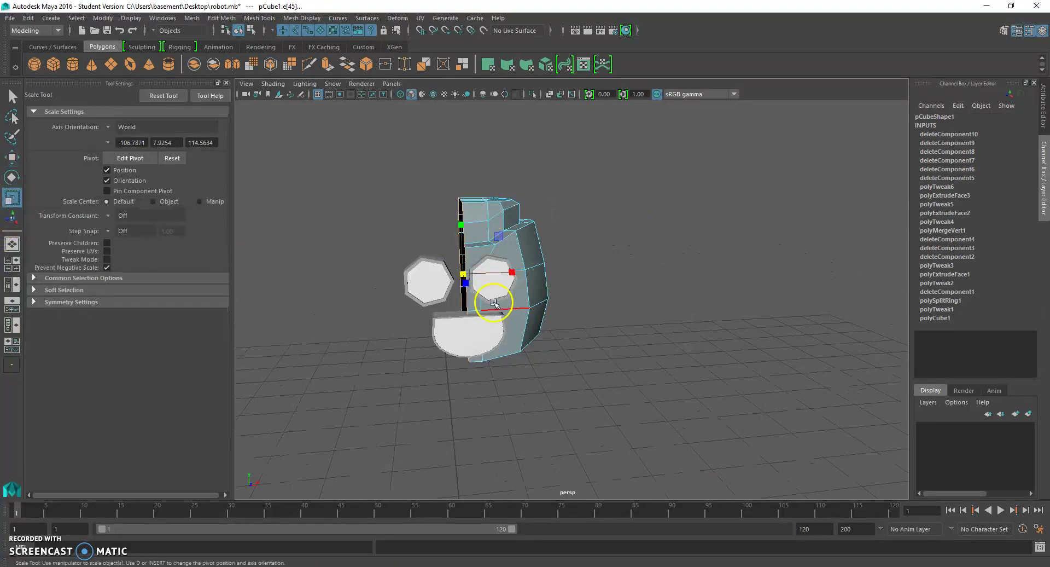
scroll(490, 295, "up", 2)
left_click_drag(475, 265, 420, 265)
left_click(584, 206)
Step: Mirror the head half's geometry in the -X direction with merged borders to form a complete head
right_click_drag(473, 182, 519, 168)
left_click(438, 187)
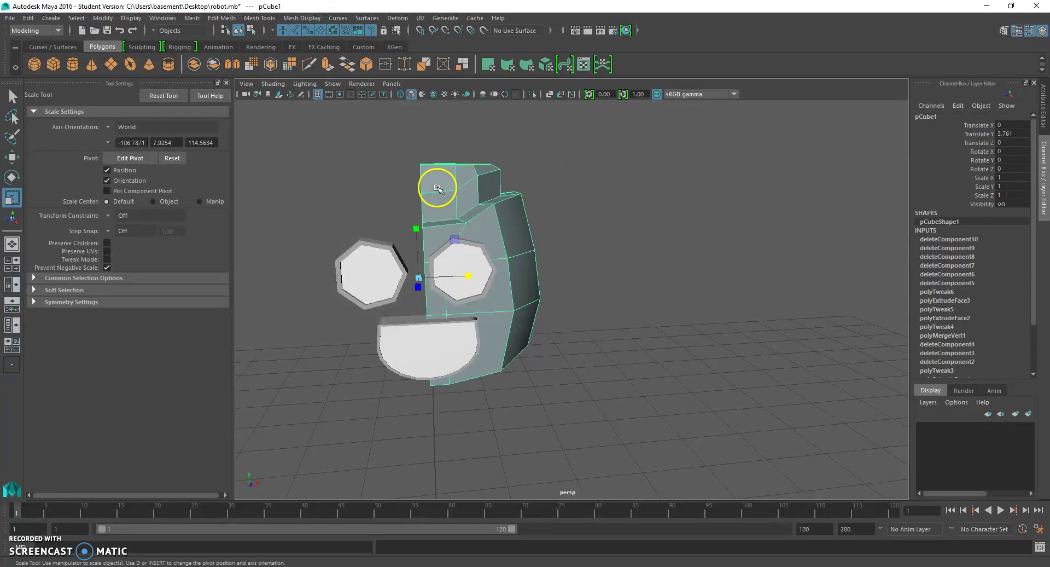
left_click(196, 19)
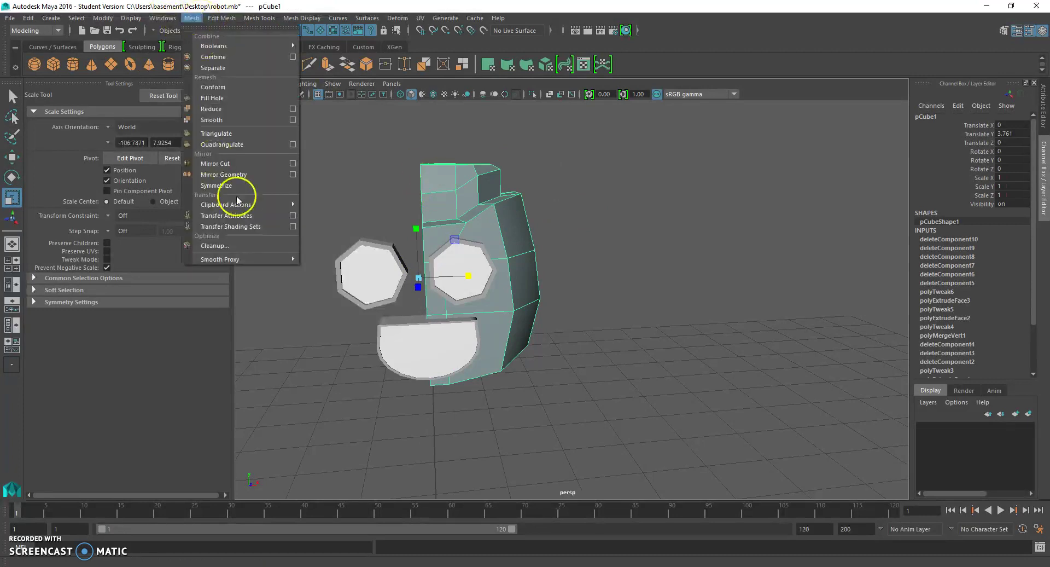
left_click(249, 176)
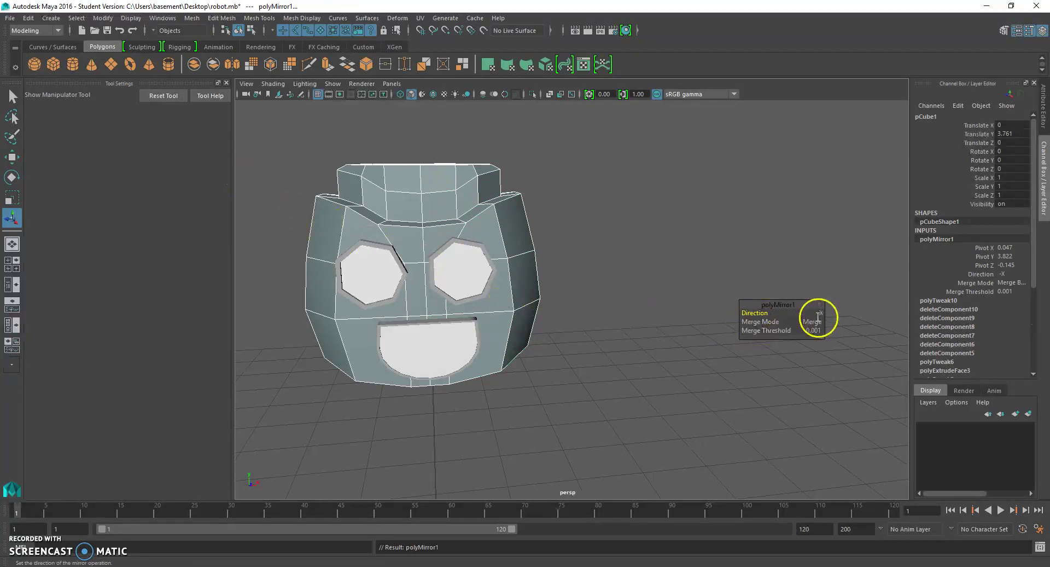
left_click(629, 252)
scroll(614, 253, "down", 3)
left_click_drag(614, 252, 593, 240, "alt")
left_click(601, 235)
scroll(602, 234, "down", 4)
scroll(596, 238, "up", 4)
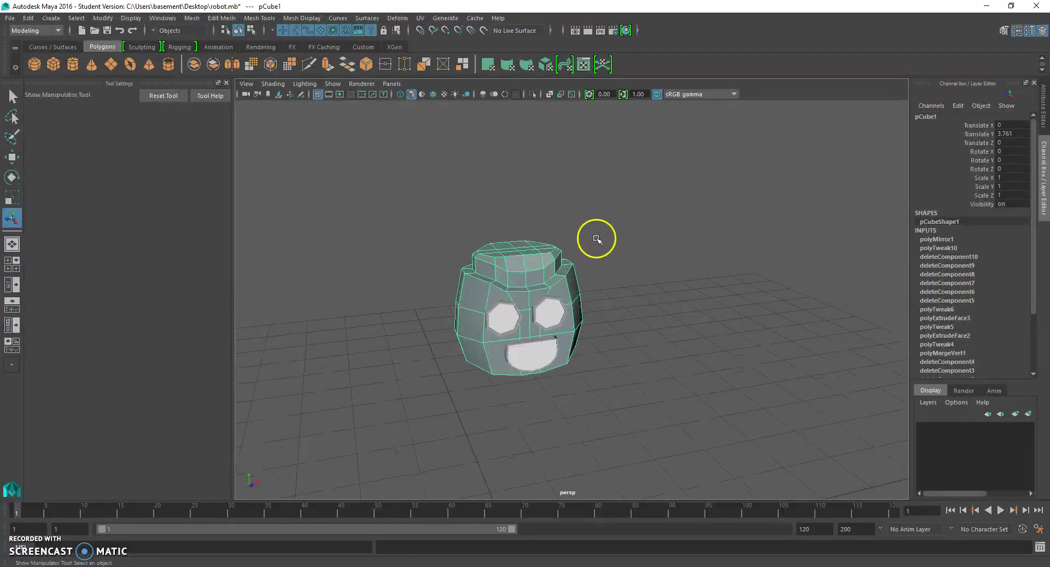
Step: Show the Hypergraph Hierarchy and rename the head node pCube1 as phead
left_click(161, 20)
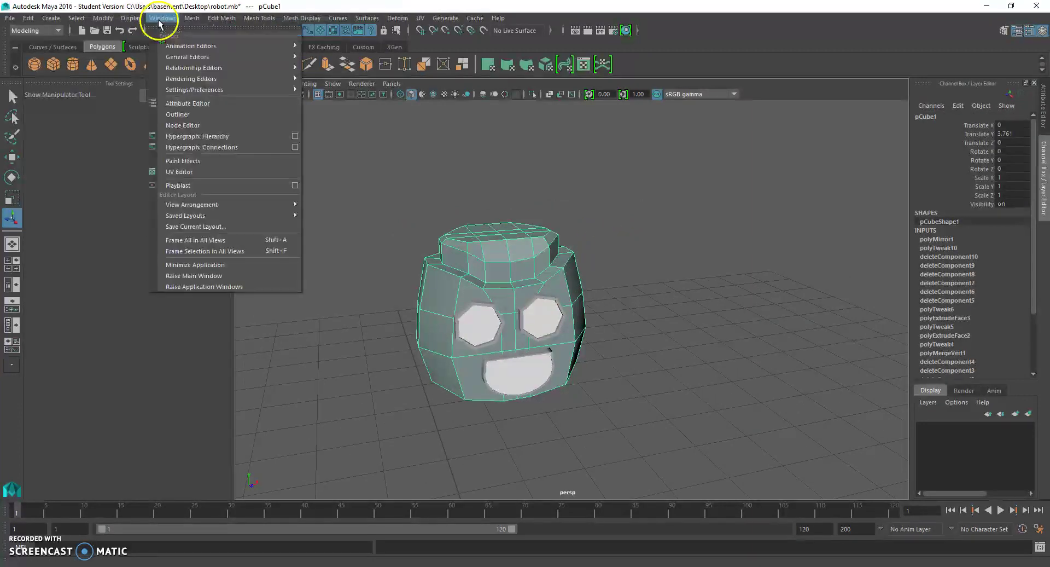
left_click(238, 134)
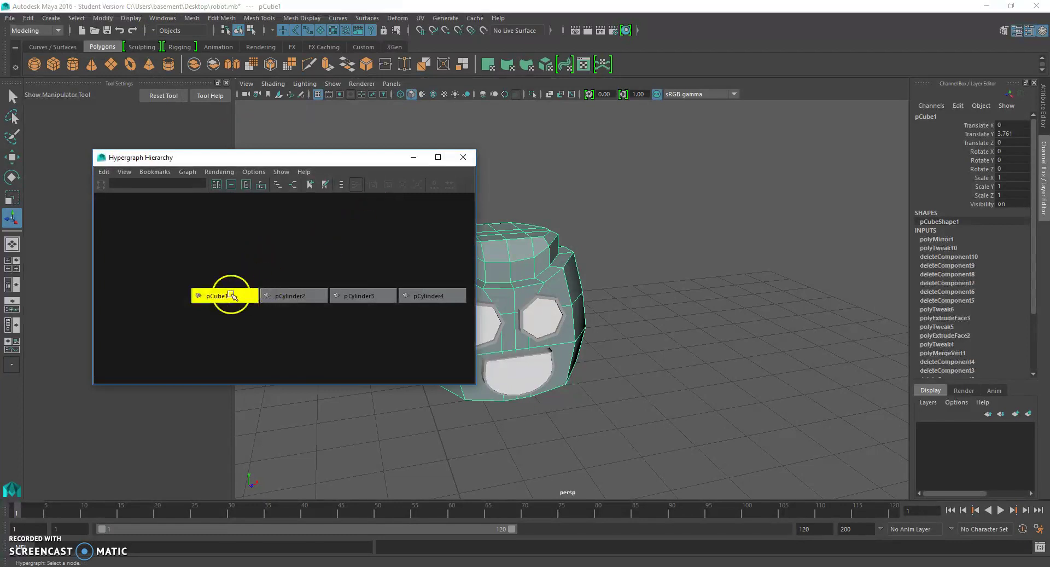
right_click(228, 297)
left_click(267, 377)
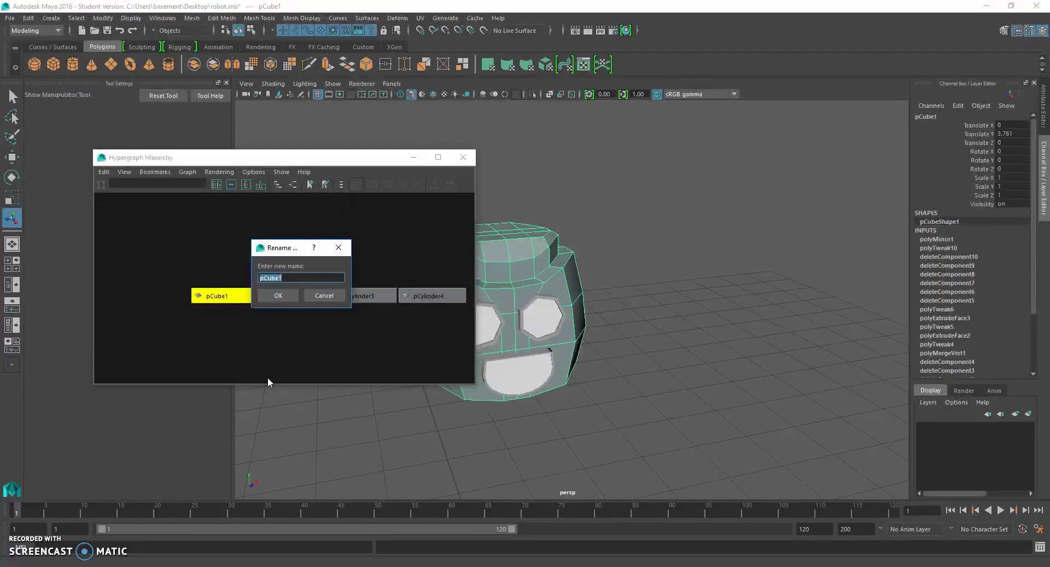
key("BackSpace")
type("phead")
key("Return")
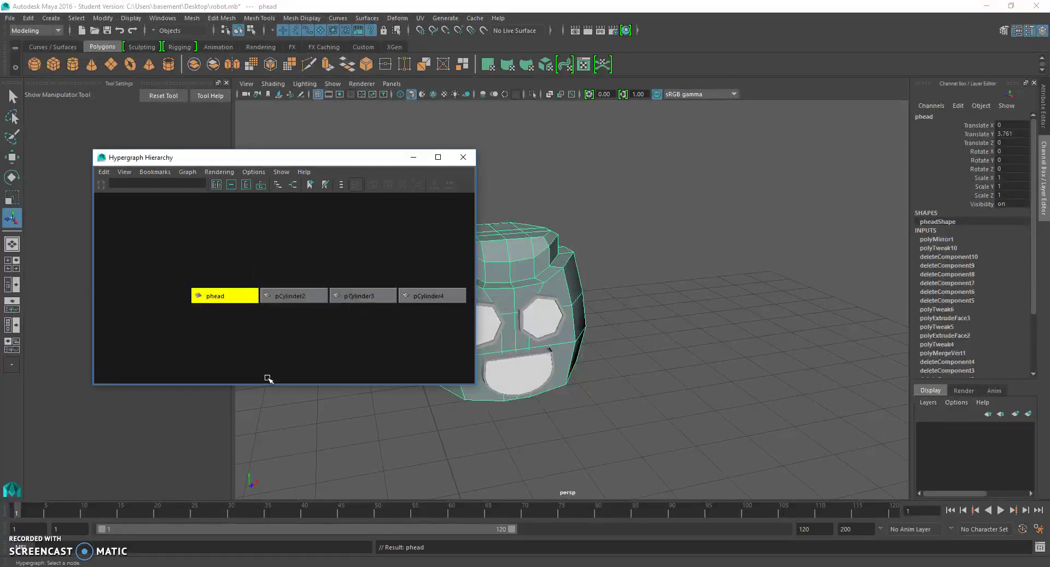
Step: Rename the eye node pCylinder3 as prightEye in the Hypergraph Hierarchy
left_click(546, 316)
left_click(382, 297)
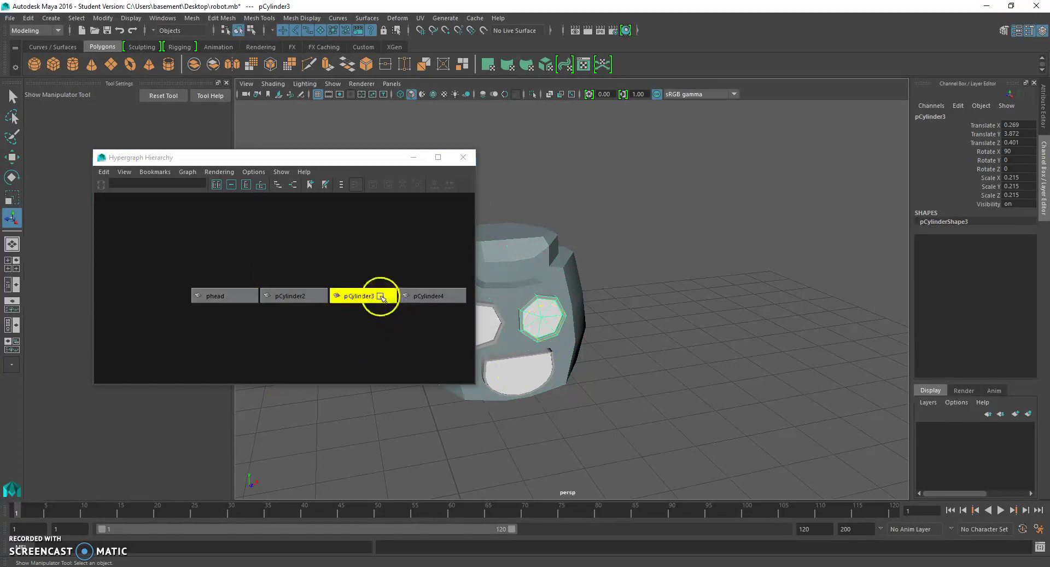
right_click(382, 297)
left_click(414, 374)
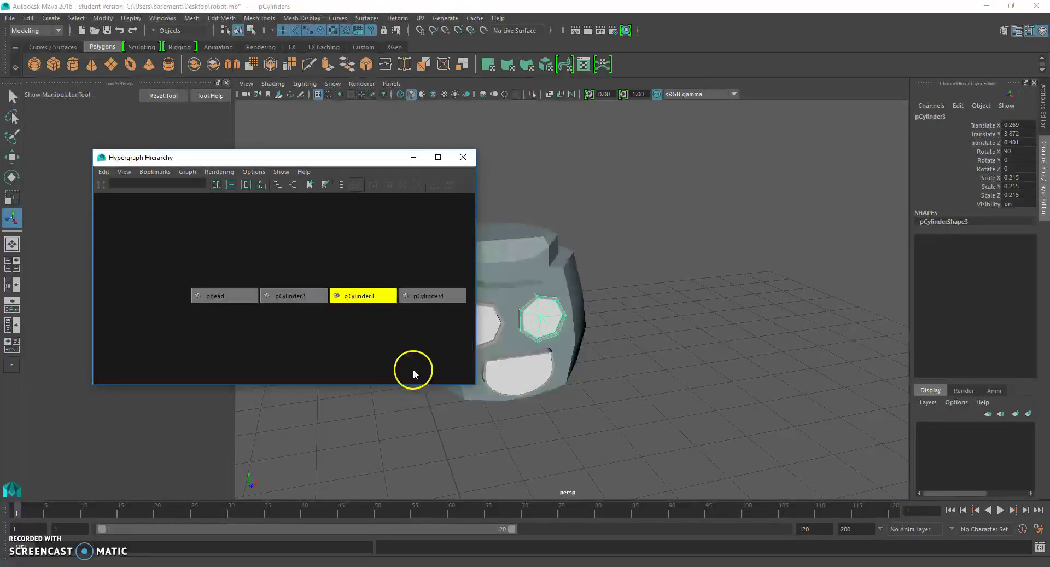
type("p")
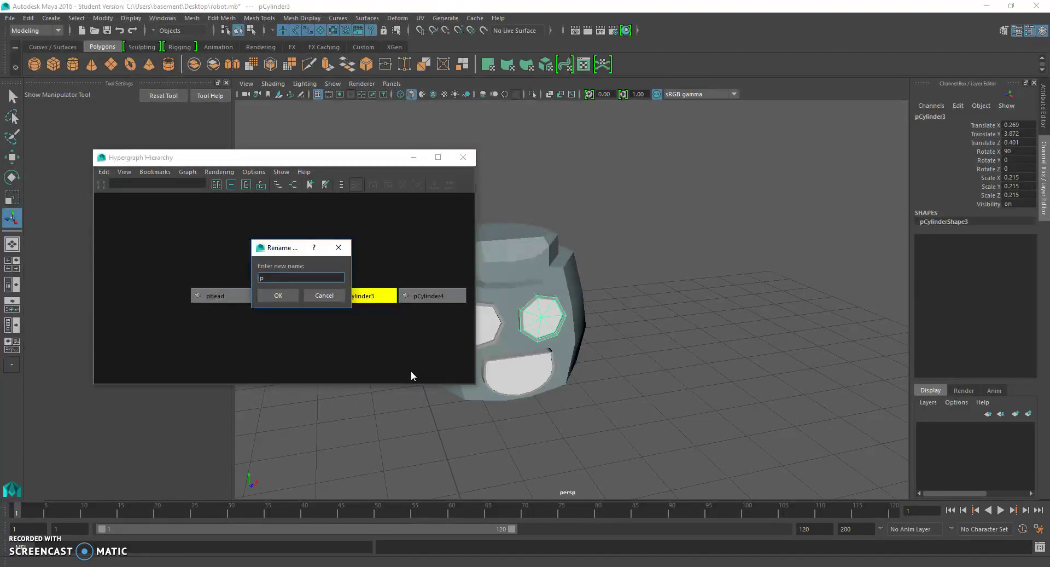
type("Right")
type("tEye")
key("Return")
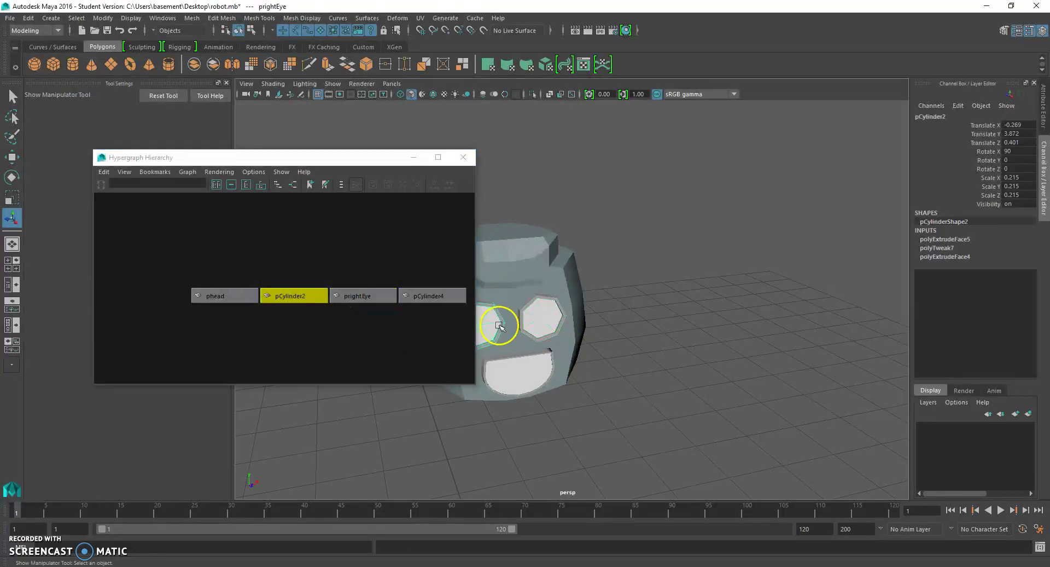
Step: Rename the other eye's node, pCylinder2, as pLeftEye
left_click(304, 297)
right_click(310, 298)
left_click(344, 374)
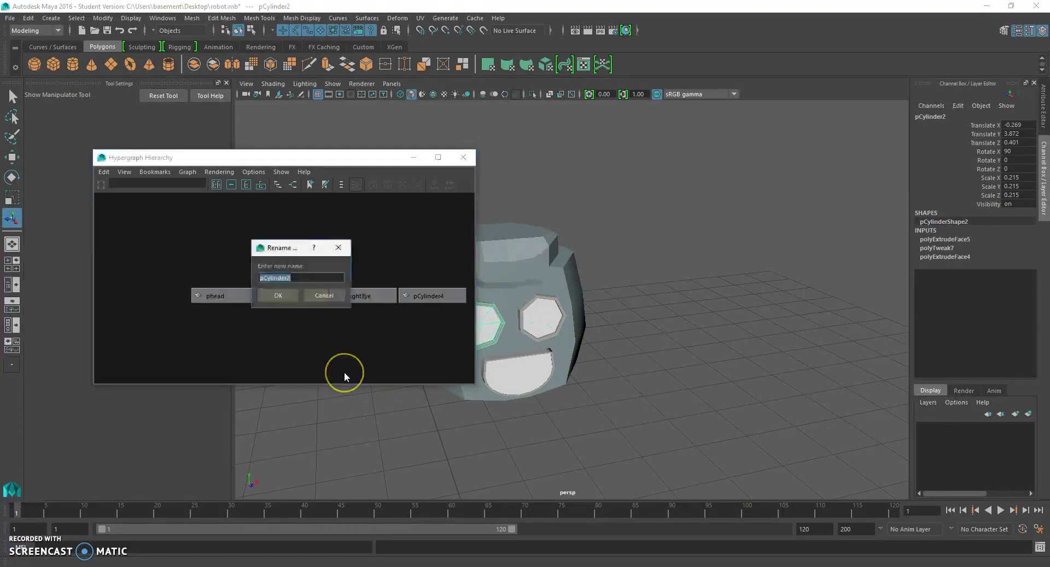
type("p")
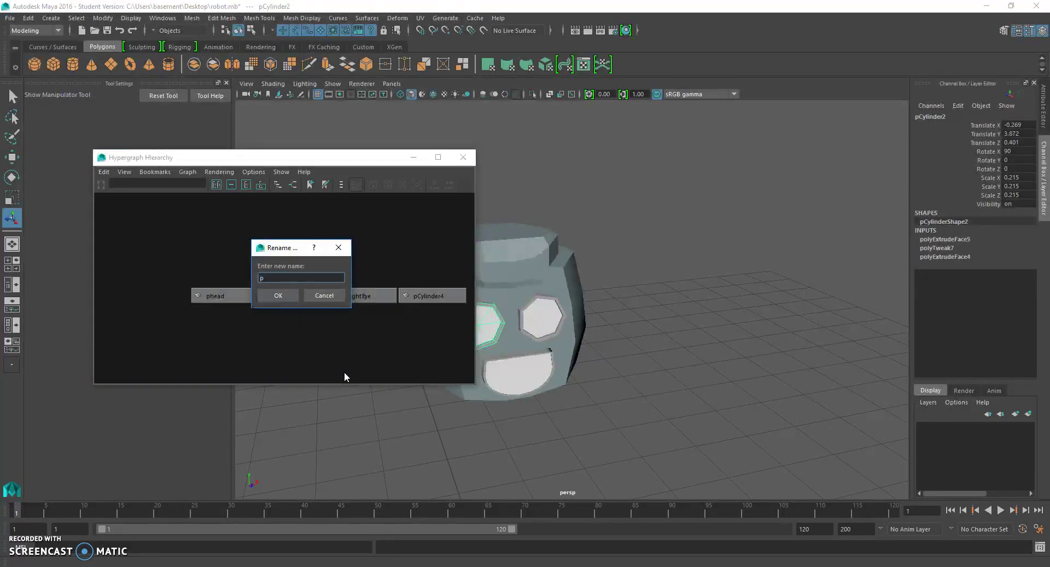
type("LeftEye")
key("Return")
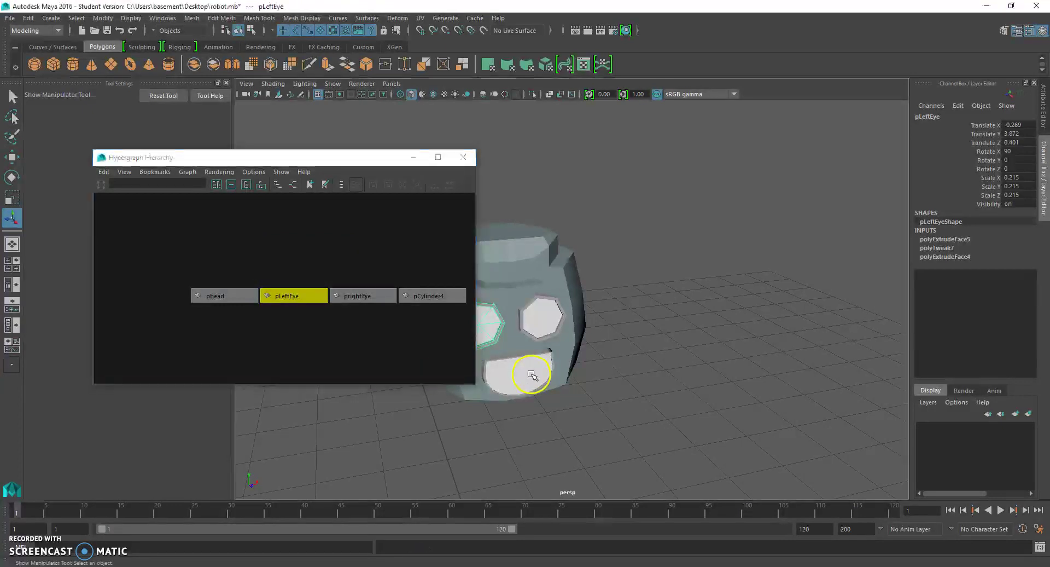
Step: Rename the mouth node pCylinder4 as pMouth
left_click(435, 298)
right_click(441, 300)
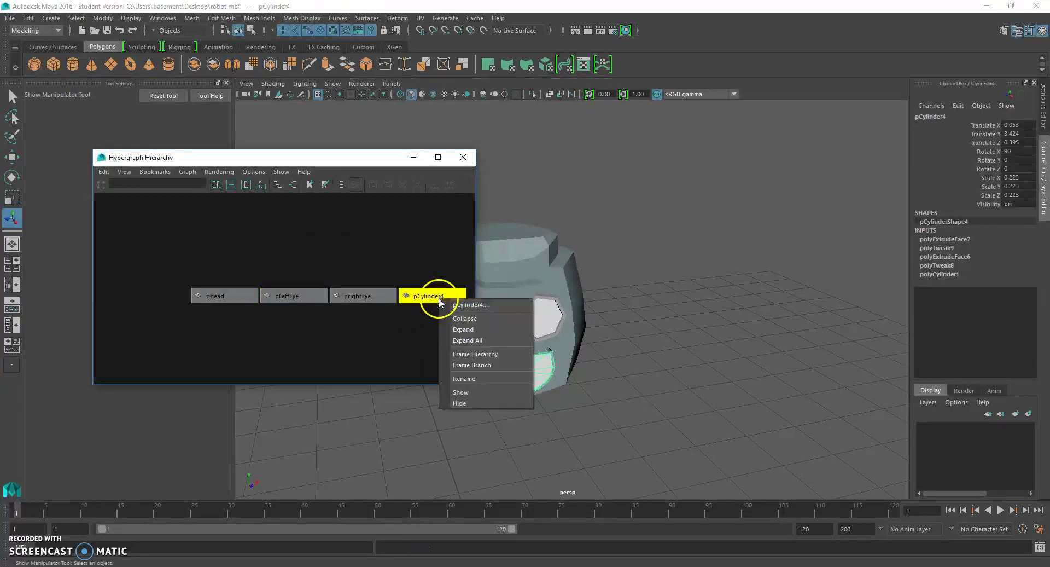
left_click(474, 378)
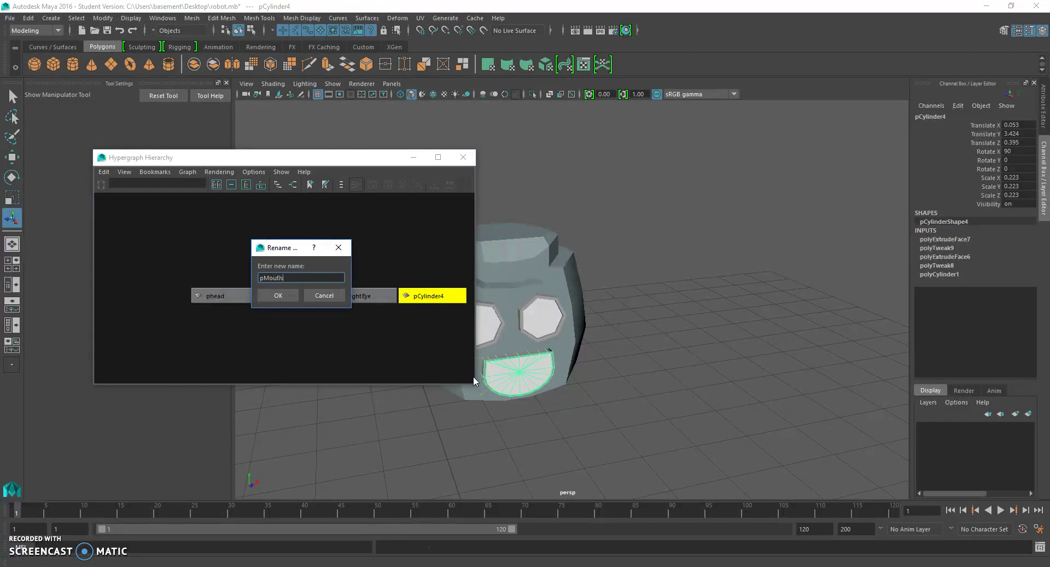
type("pMouth")
key("Return")
left_click(425, 321)
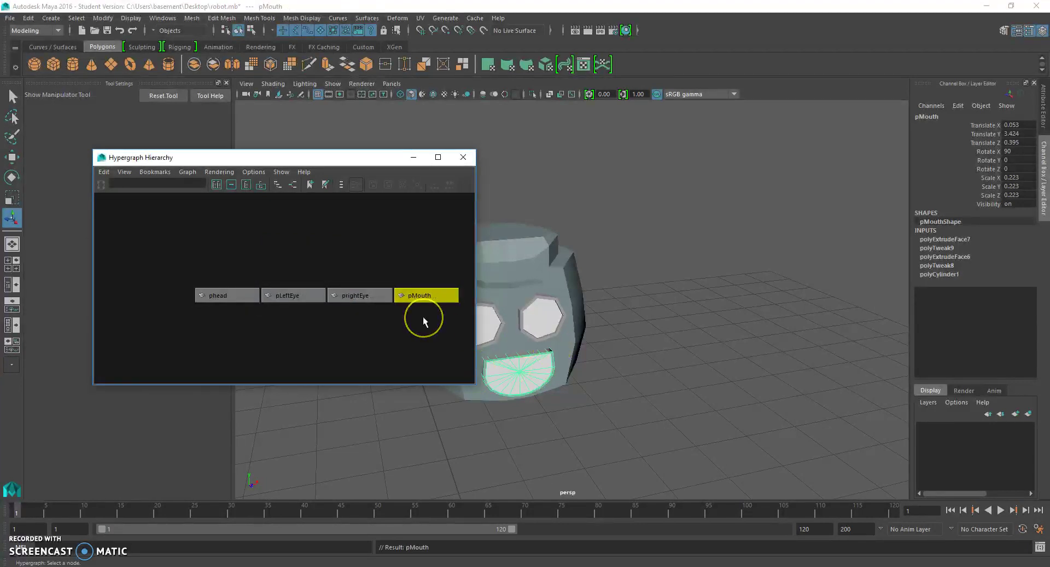
Step: Group the head, both eyes and the mouth, rename the group robothead, and minimize the Hypergraph Hierarchy
scroll(423, 317, "down", 5)
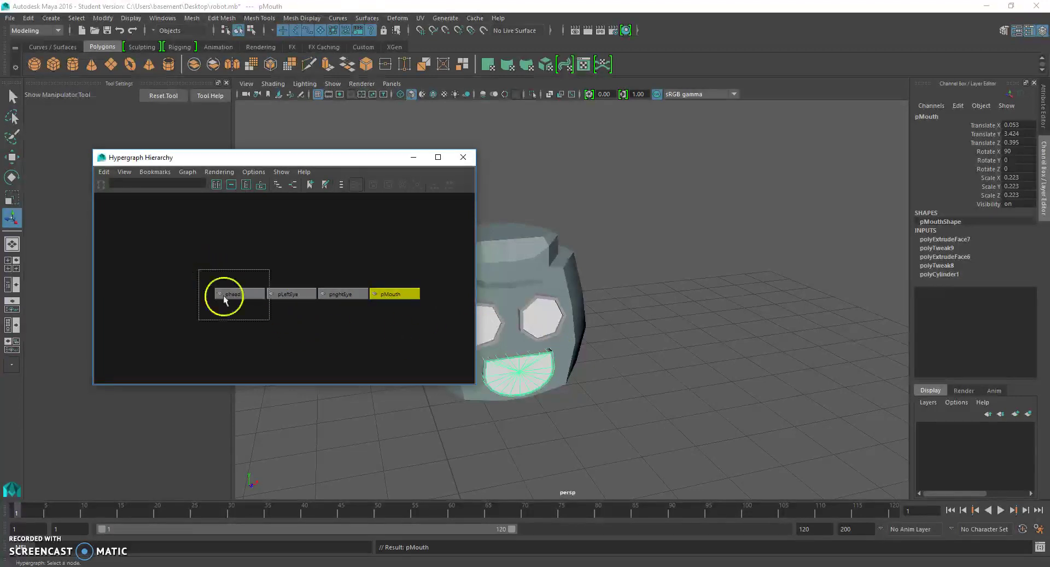
left_click_drag(223, 295, 448, 326)
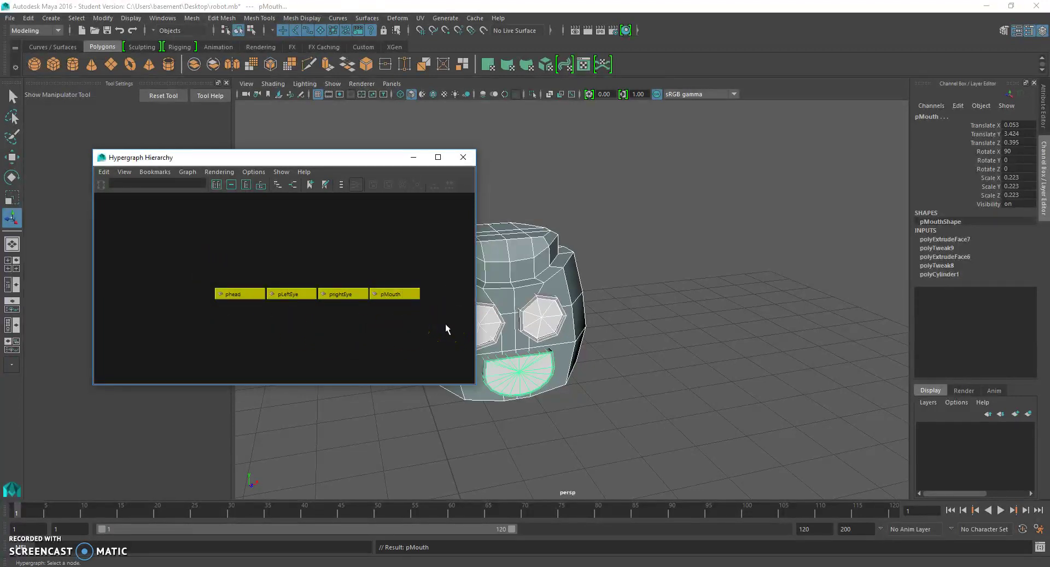
key("ctrl+g")
right_click(243, 297)
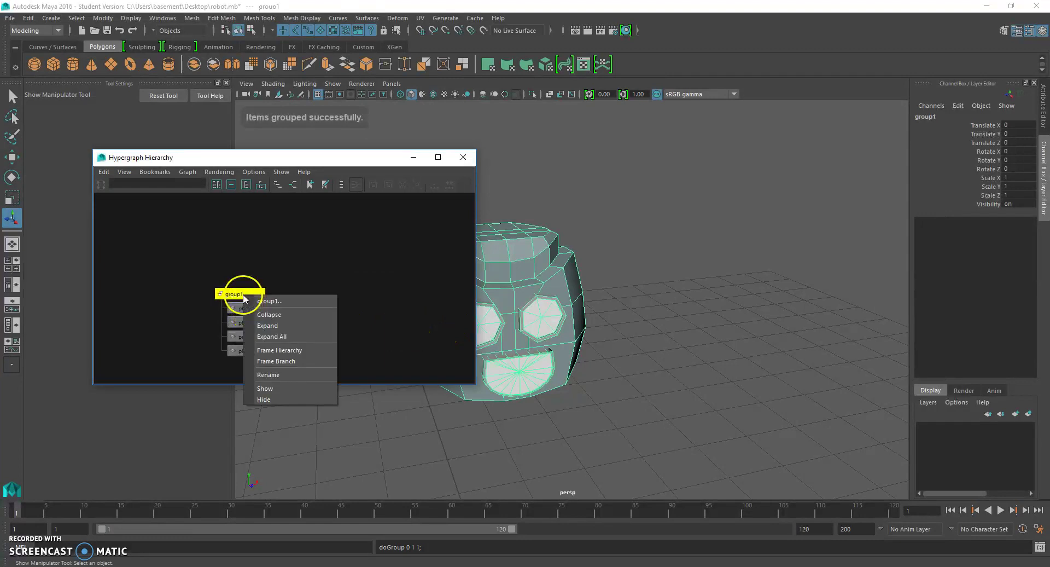
left_click(307, 373)
type("robothead")
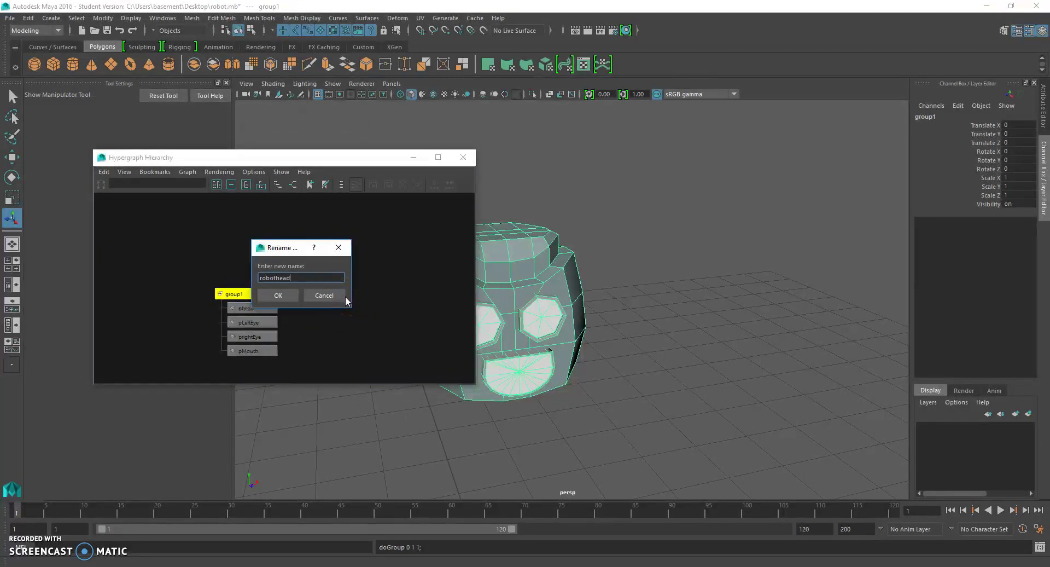
key("Return")
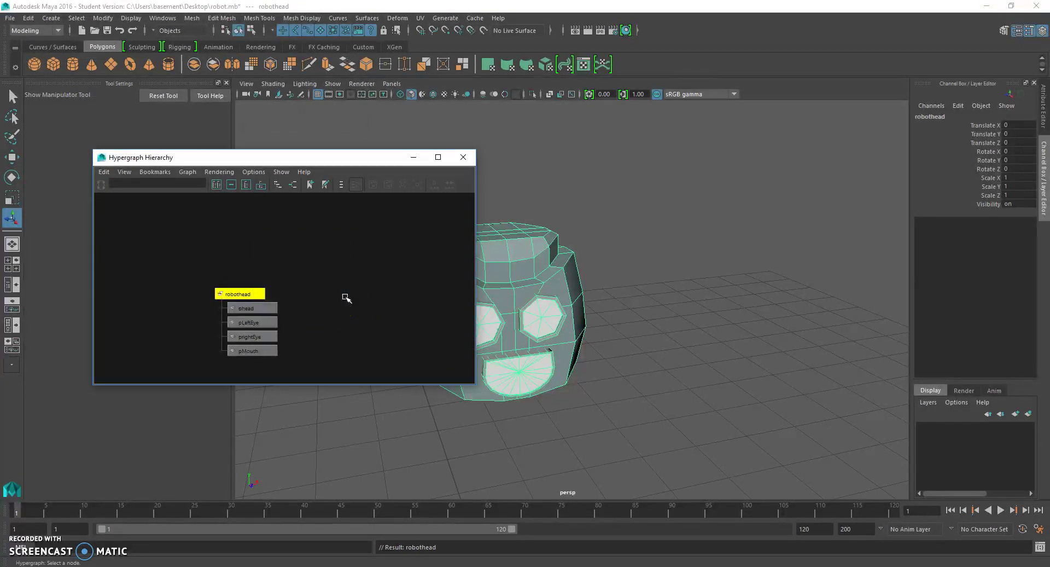
left_click(414, 158)
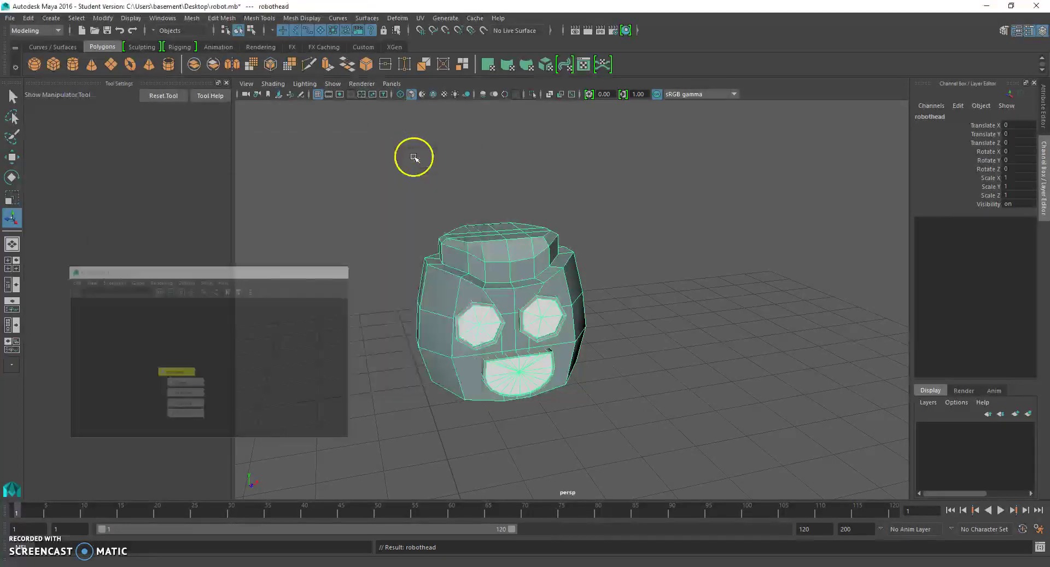
Step: Check the robot reference image, return to Maya and create a polygon cylinder beneath the head
scroll(544, 309, "up", 5)
middle_click_drag(573, 291, 609, 277, "alt")
scroll(609, 277, "down", 3)
left_click_drag(610, 277, 594, 262, "alt")
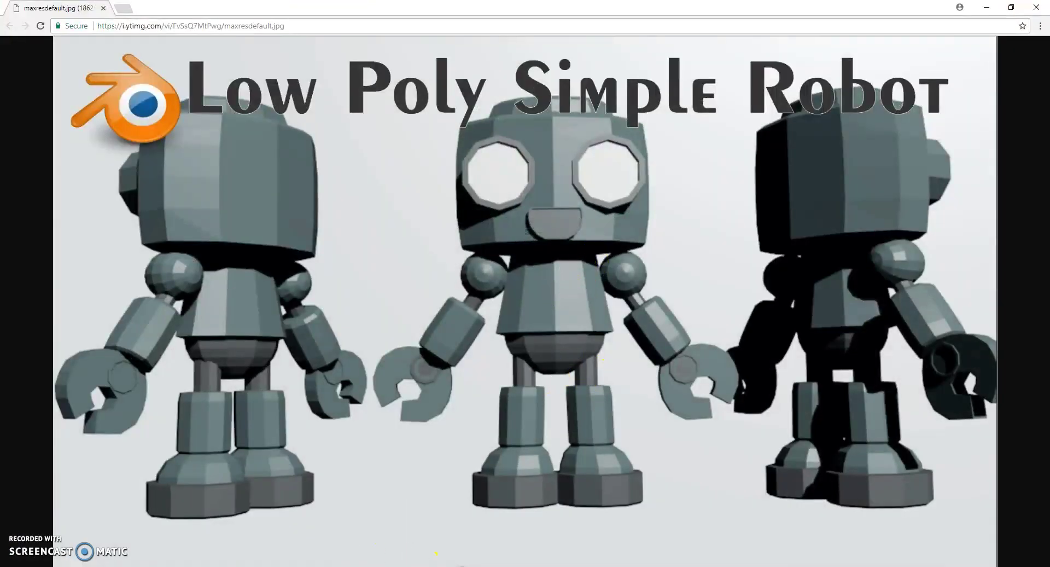
left_click(470, 566)
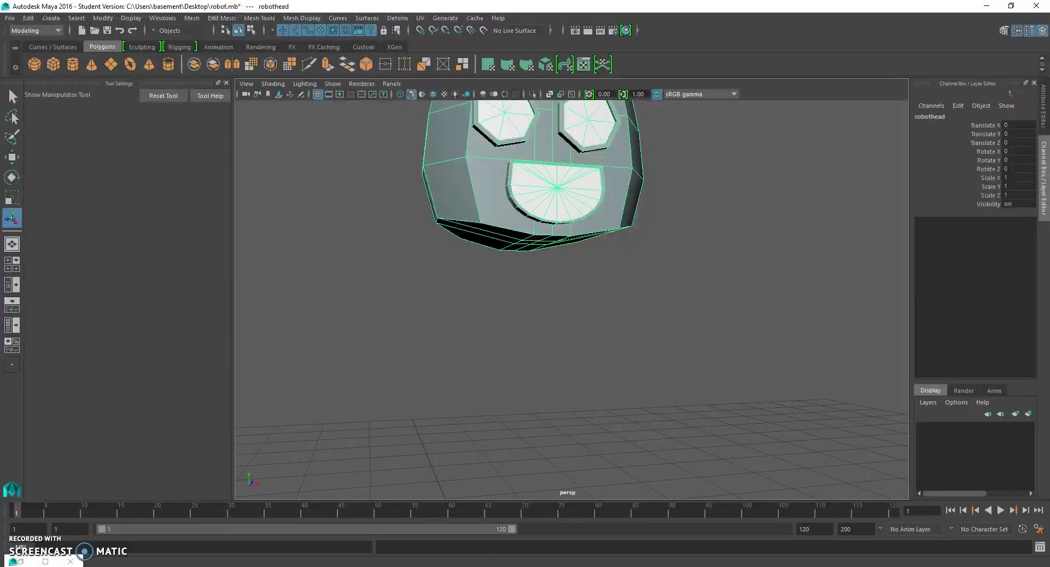
left_click(51, 18)
mouse_move(88, 61)
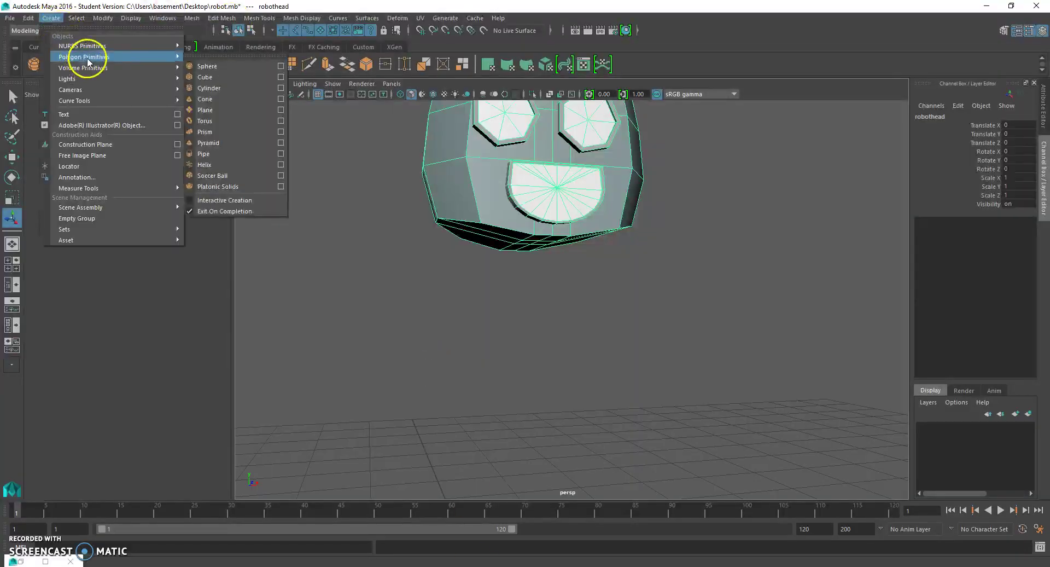
left_click(232, 88)
scroll(558, 312, "down", 5)
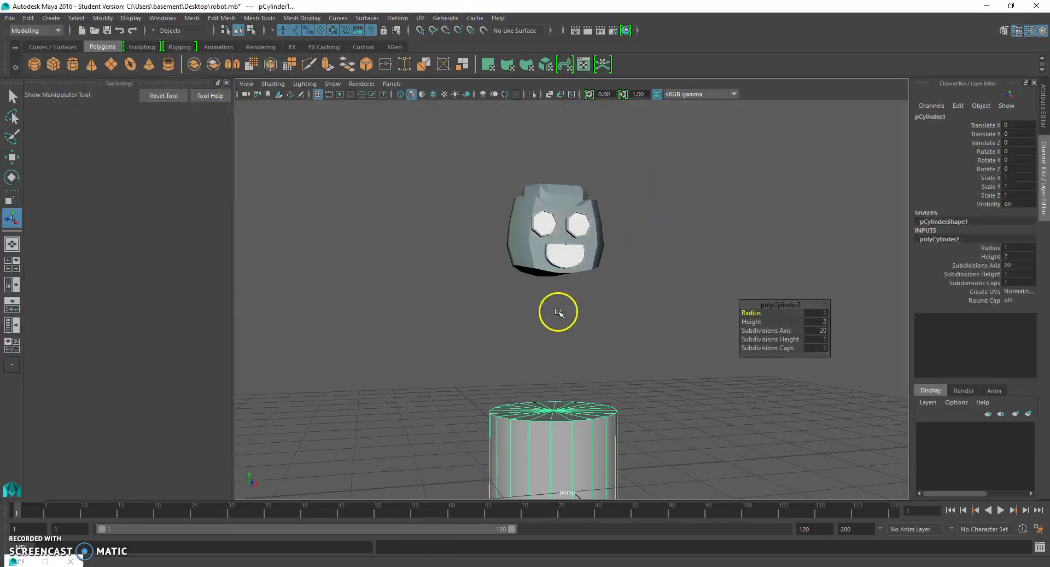
Step: Scale the new cylinder uniformly to about 0.484 and raise it directly beneath the head, to about Translate Y 2.568
left_click(11, 157)
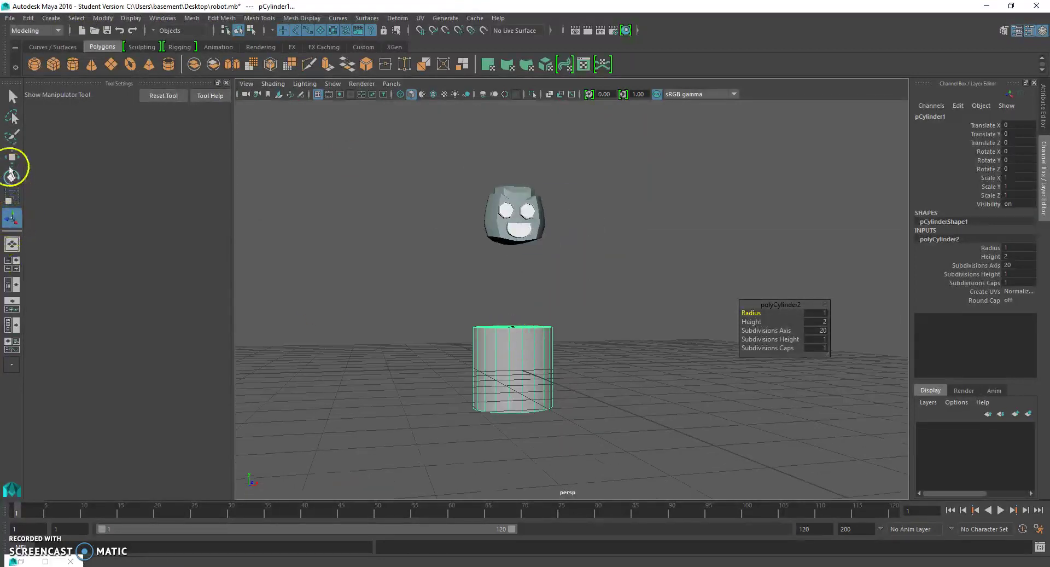
left_click_drag(512, 323, 535, 222)
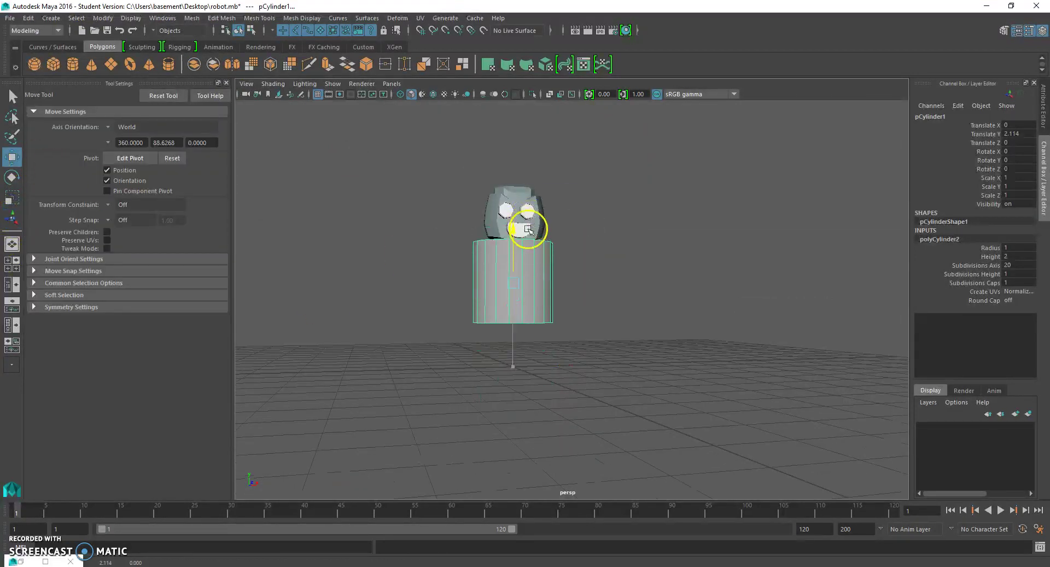
key("space")
scroll(516, 371, "down", 3)
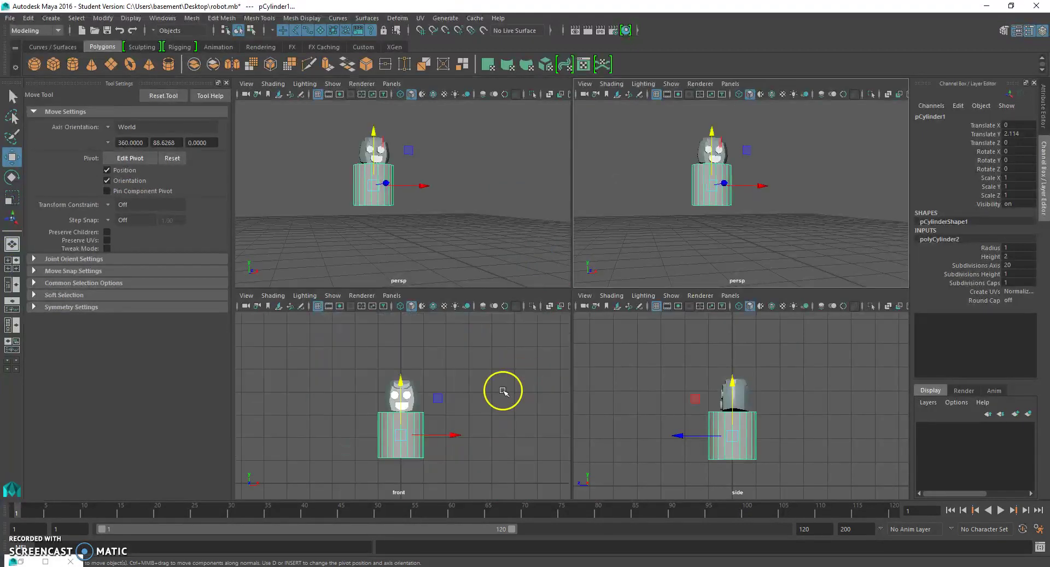
key("space")
scroll(497, 393, "up", 2)
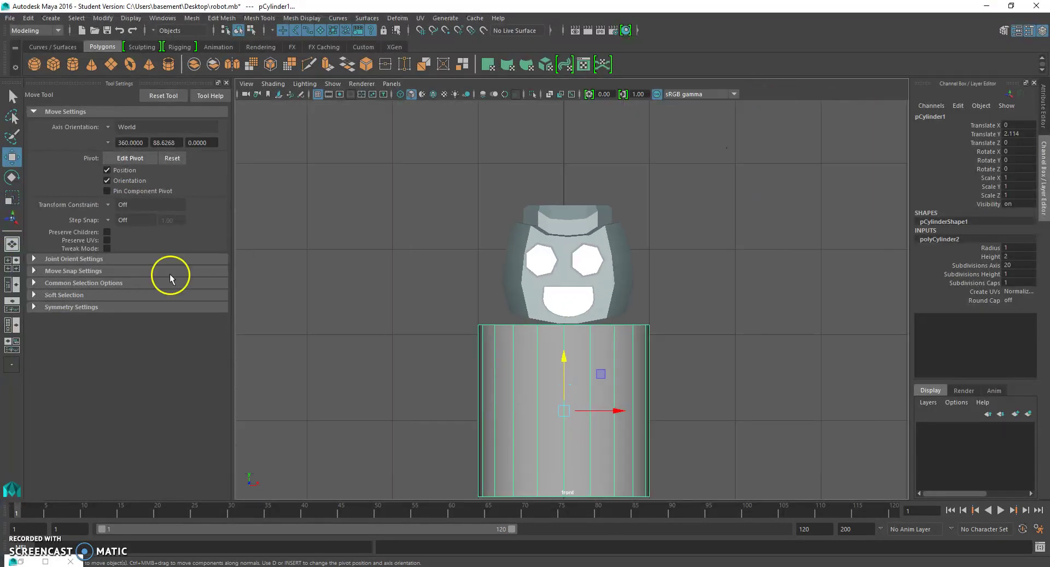
left_click(11, 195)
left_click_drag(569, 415, 565, 370)
key("w")
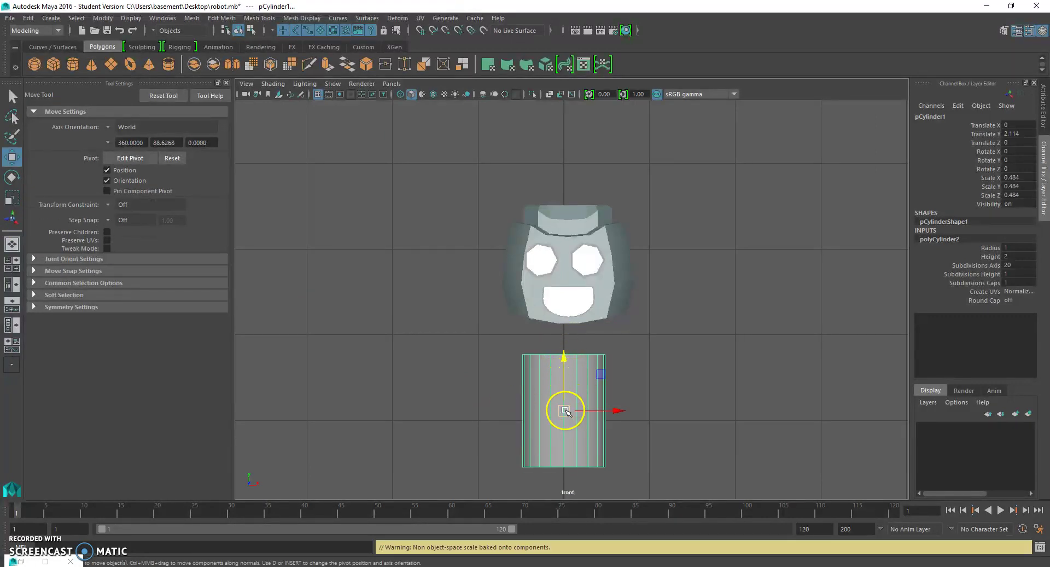
left_click_drag(565, 410, 573, 371)
Step: Replace one of the duplicate perspective viewports with the front view in the four-view layout
key("space")
left_click_drag(668, 329, 605, 300)
key("space")
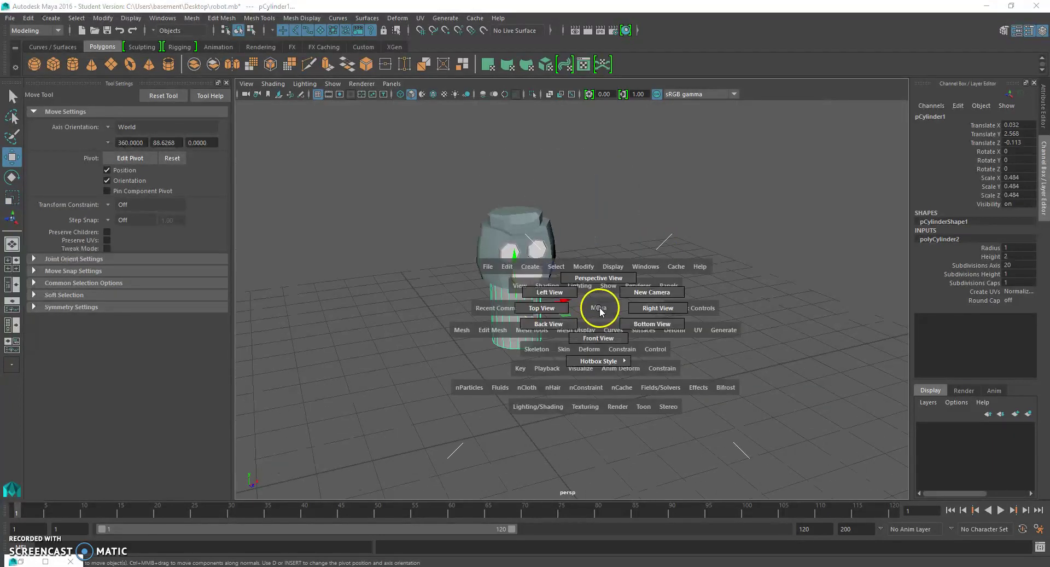
key("space")
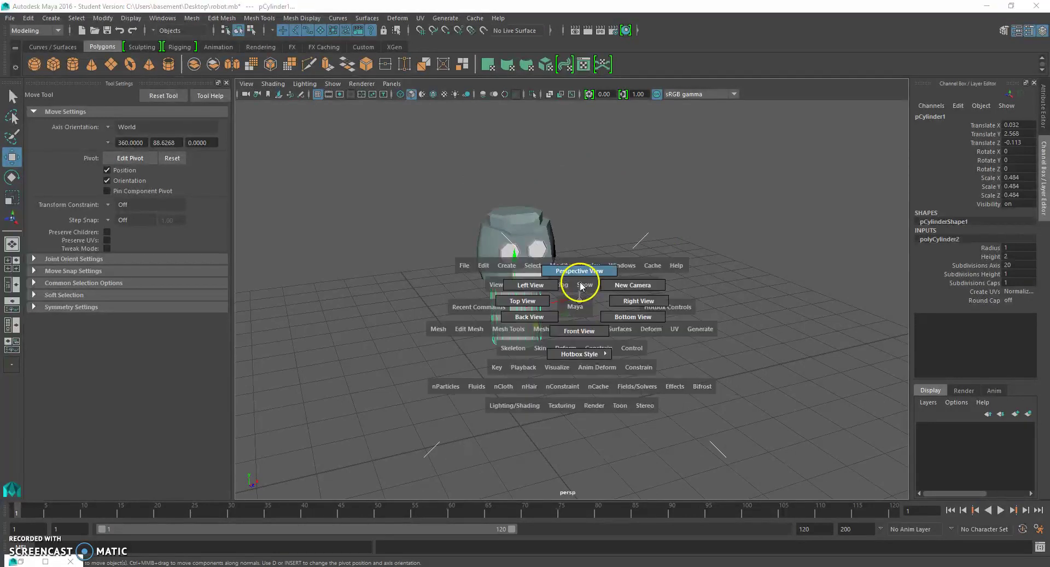
key("space")
left_click_drag(573, 304, 580, 327)
key("space")
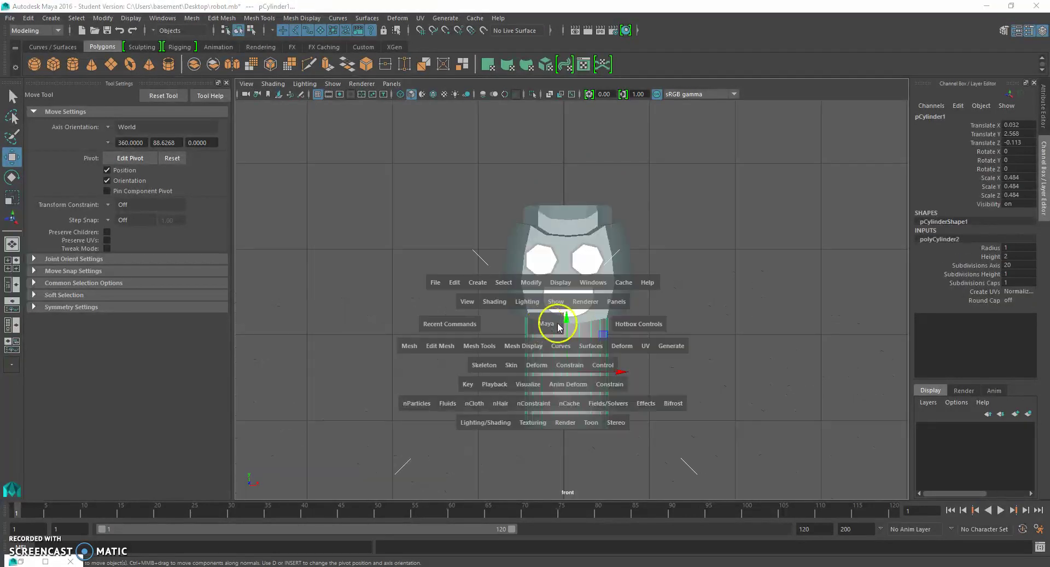
key("space")
scroll(741, 230, "up", 3)
key("space")
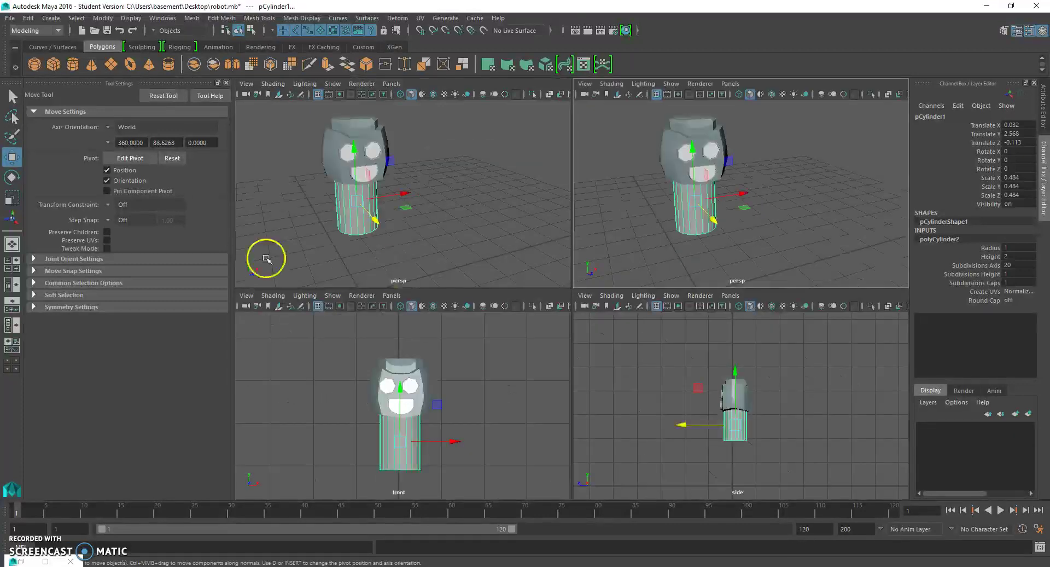
key("space")
left_click_drag(385, 230, 403, 241)
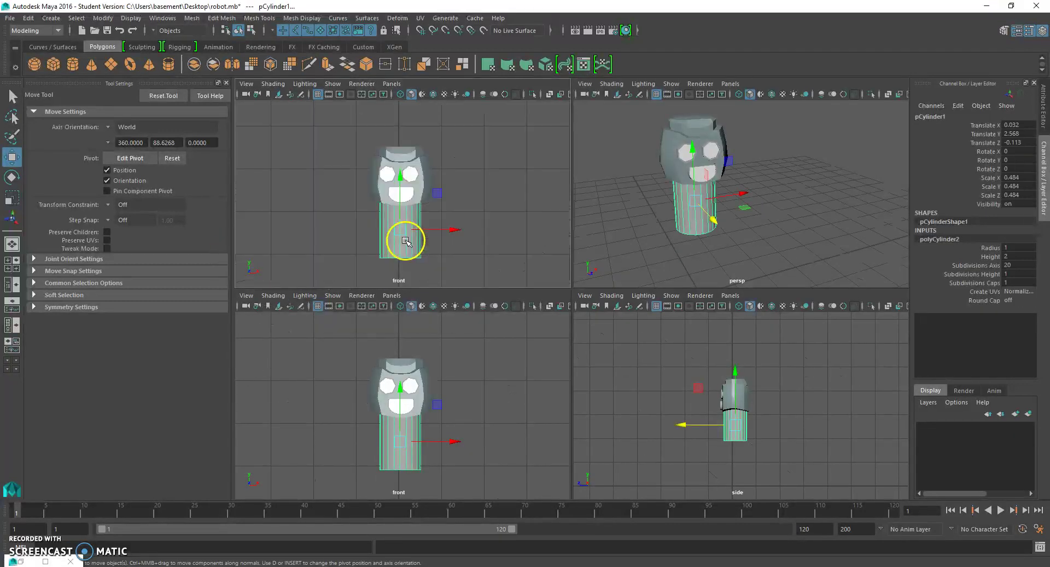
Step: Change the duplicate front viewport to the side view and the original side viewport to the top view
key("space")
left_click_drag(479, 394, 511, 391)
scroll(478, 415, "up", 2)
key("space")
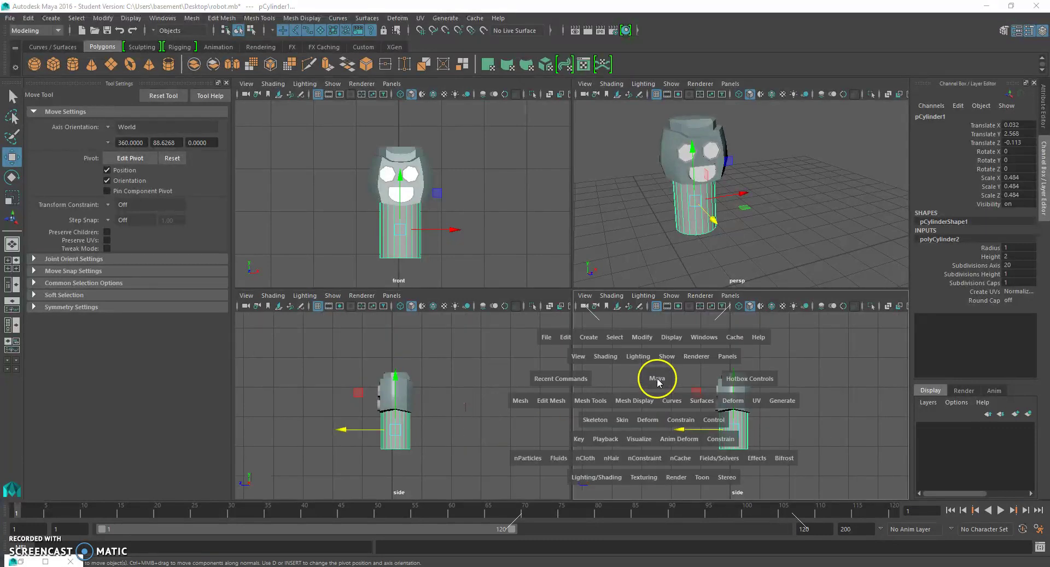
left_click_drag(659, 375, 630, 378)
scroll(635, 380, "down", 2)
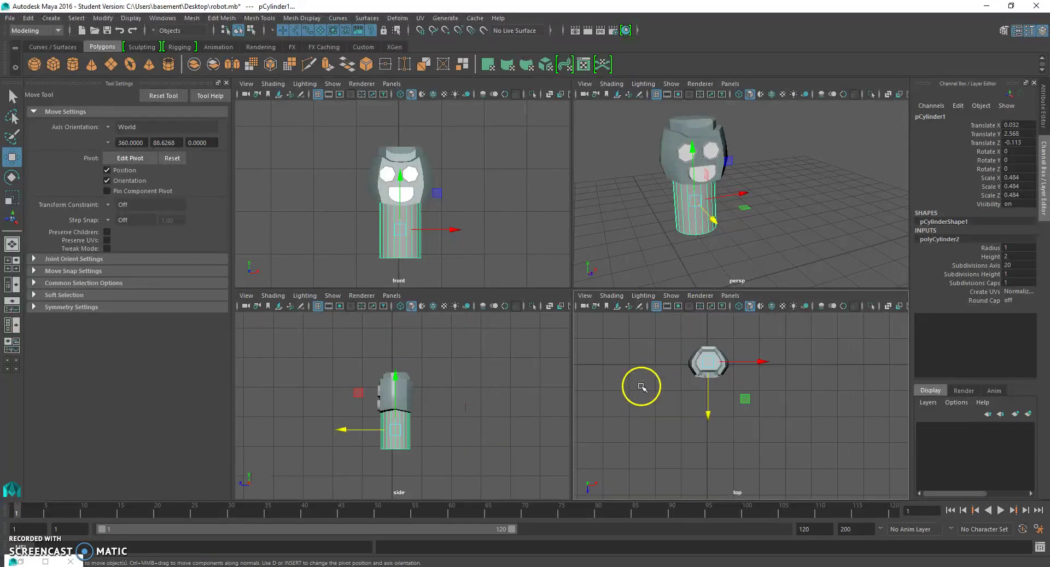
Step: Set the body cylinder's axis subdivisions to 8 and raise it against the underside of the head
key("space")
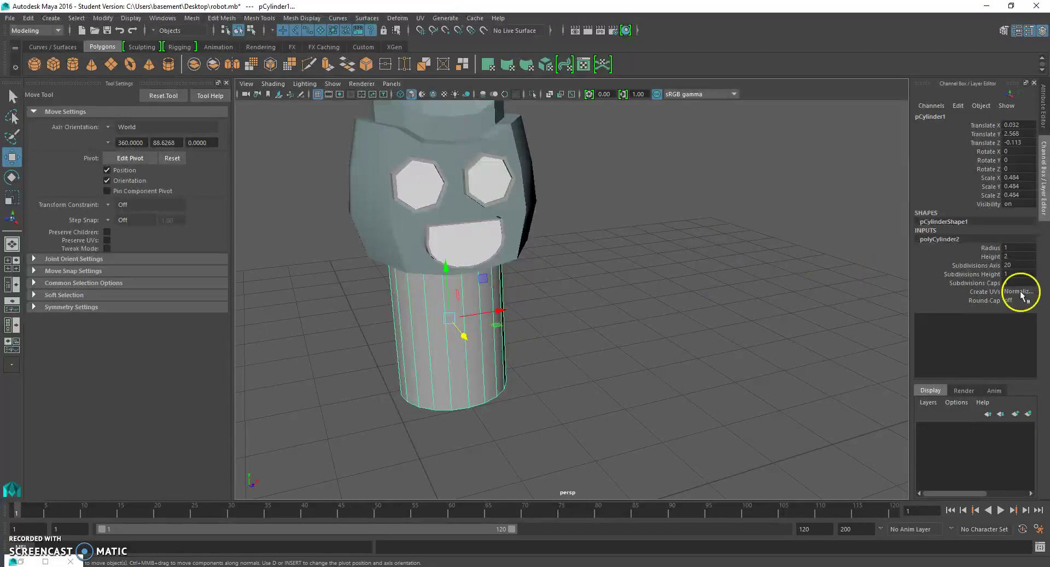
key("Return")
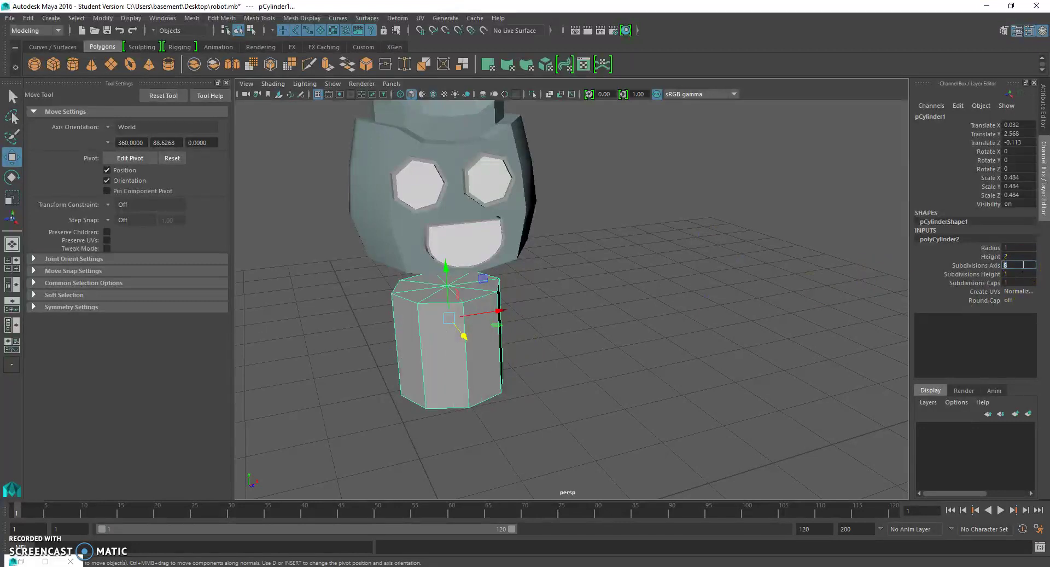
left_click_drag(446, 265, 416, 263)
Step: Select the body cylinder's bottom ring of vertices and pull it down to lengthen the body
right_click_drag(399, 270, 351, 267)
left_click_drag(359, 288, 345, 277, "alt")
right_click_drag(398, 244, 366, 244)
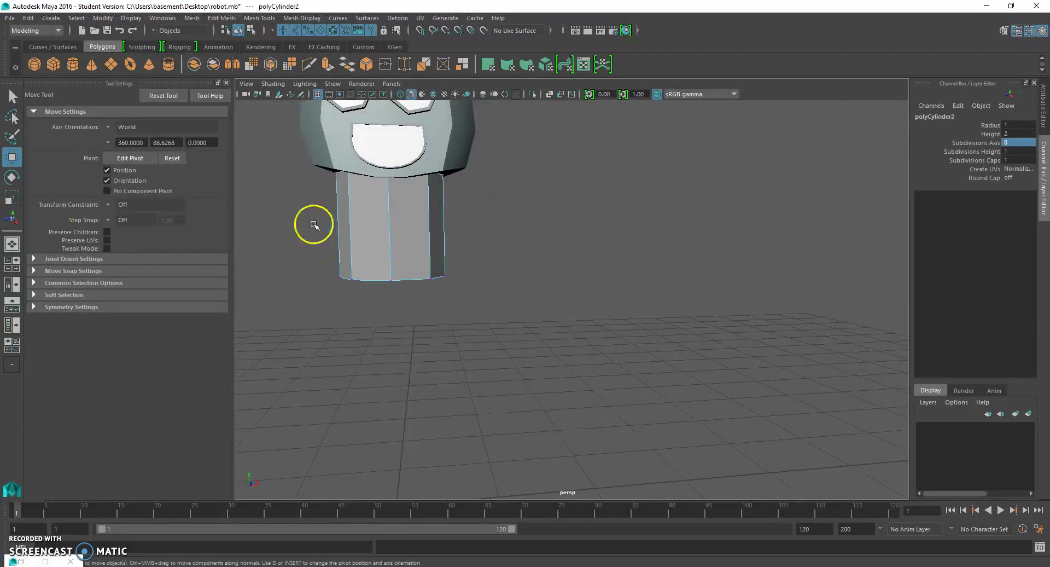
left_click_drag(314, 225, 567, 306)
left_click_drag(392, 238, 391, 271)
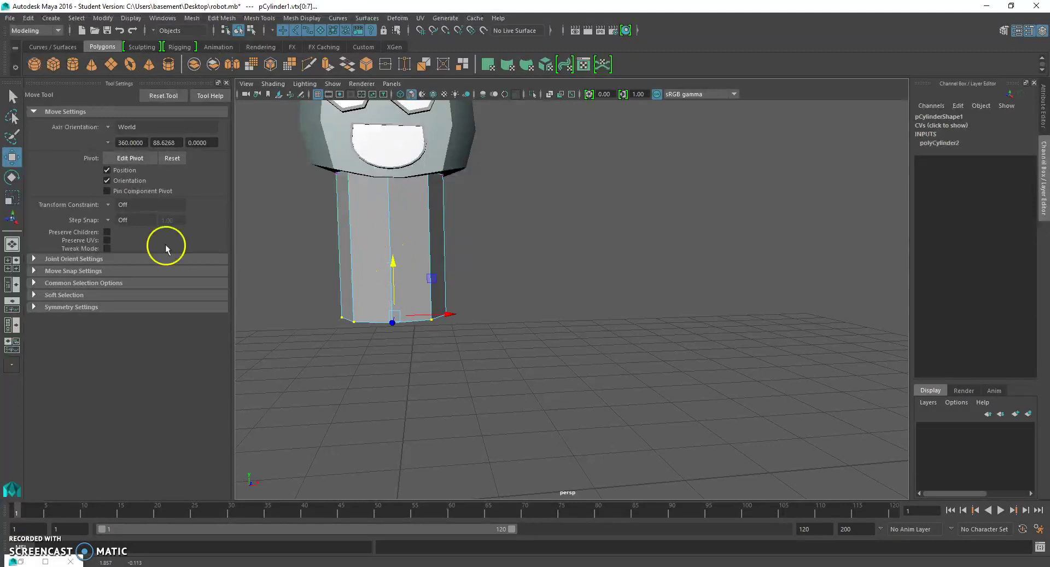
Step: Scale the body's bottom vertices outward so the body flares toward its base
left_click(12, 197)
left_click_drag(547, 350, 551, 293, "alt")
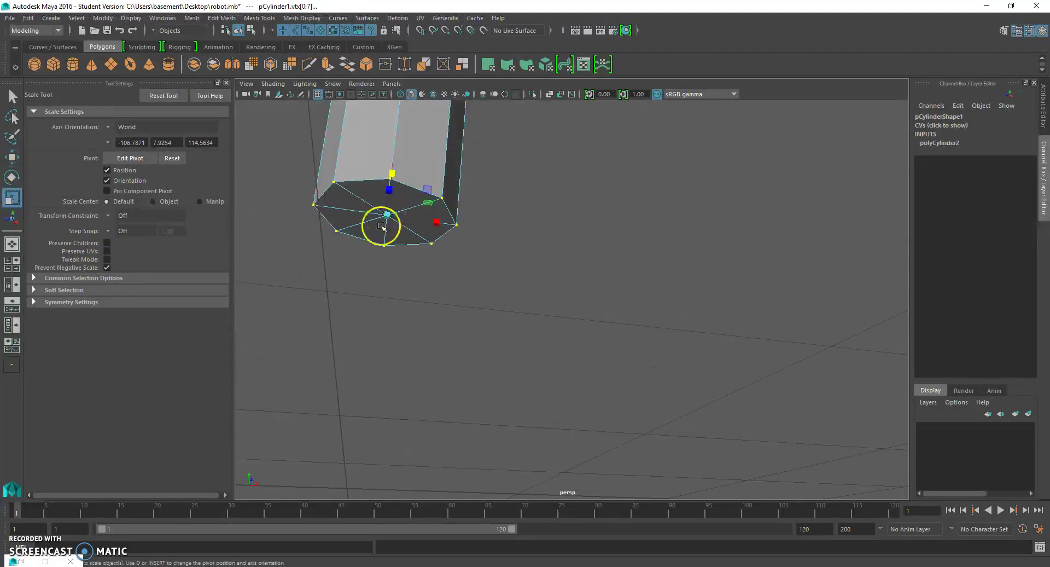
left_click_drag(387, 215, 457, 272)
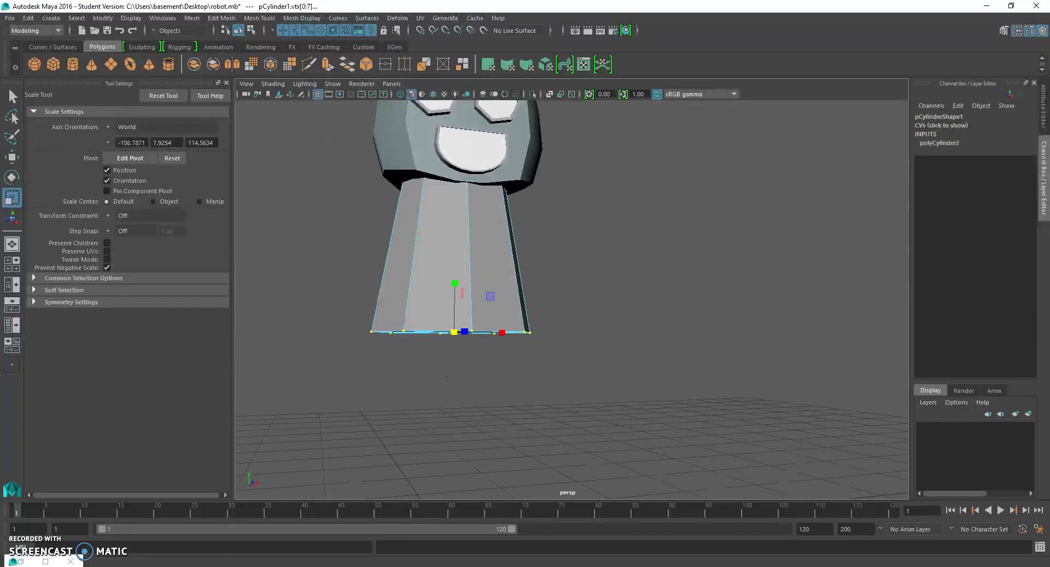
Step: Check the reference image, raise the body's bottom vertices to shorten it, and close the browser start page
key("alt+Tab")
key("alt+Tab")
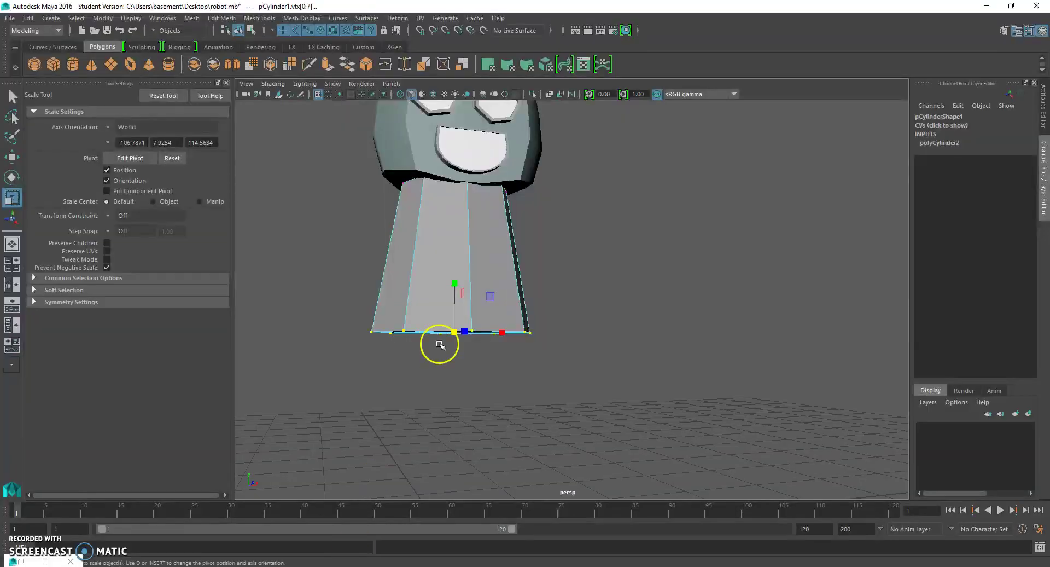
key("w")
left_click_drag(457, 277, 460, 252)
left_click_drag(571, 233, 553, 251, "alt")
left_click(555, 256)
scroll(492, 262, "down", 5)
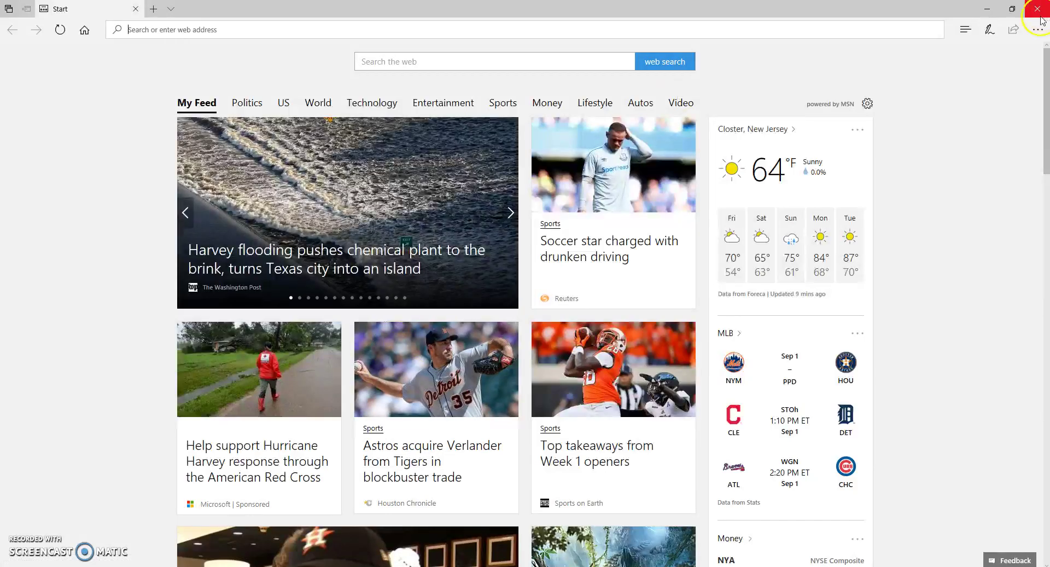
left_click(1009, 18)
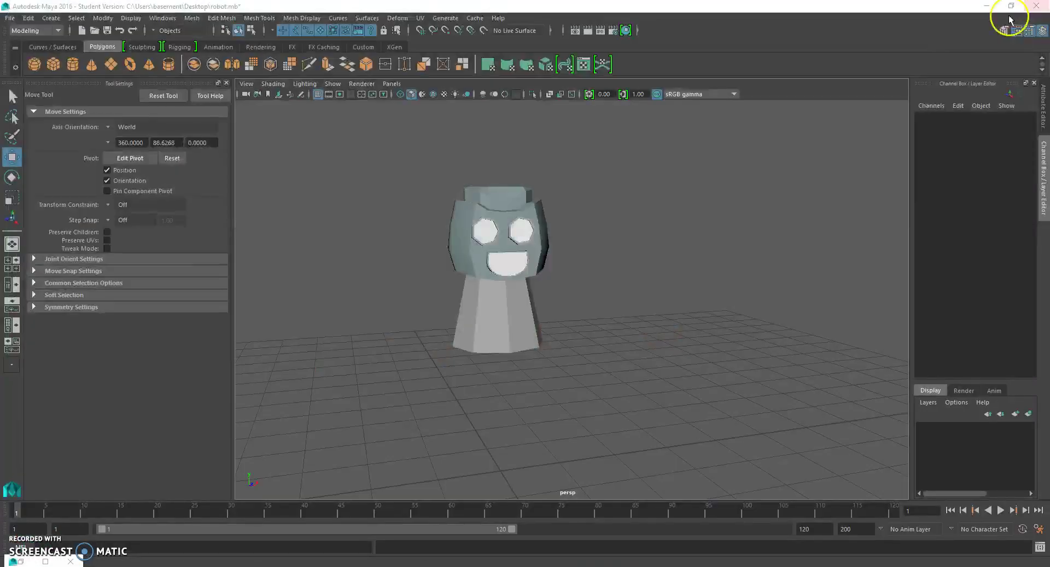
Step: Create a polygon sphere at the origin and activate the Rotate tool with an enlarged manipulator
left_click(56, 20)
mouse_move(130, 57)
left_click(208, 67)
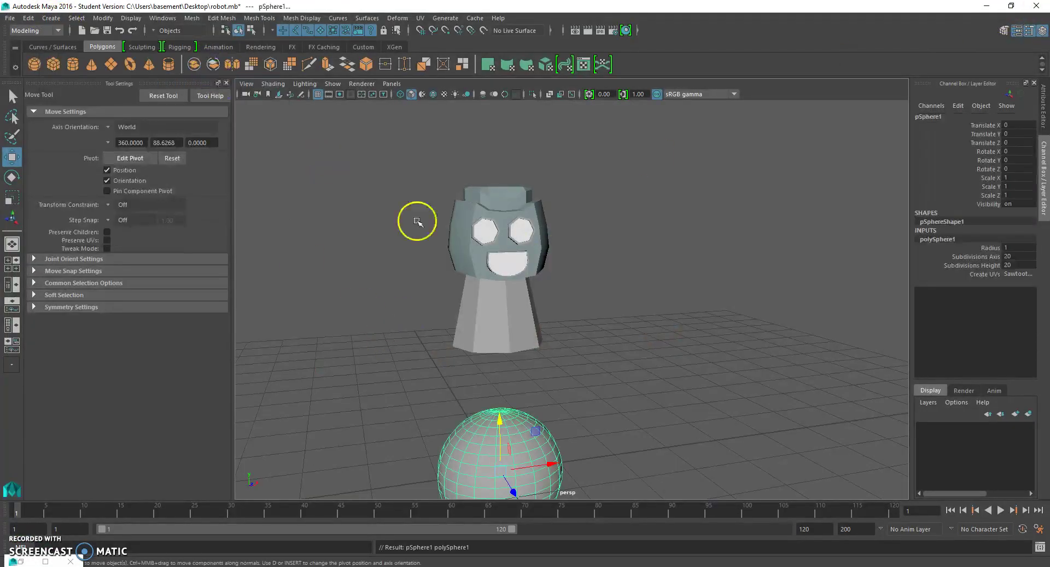
scroll(555, 450, "down", 2)
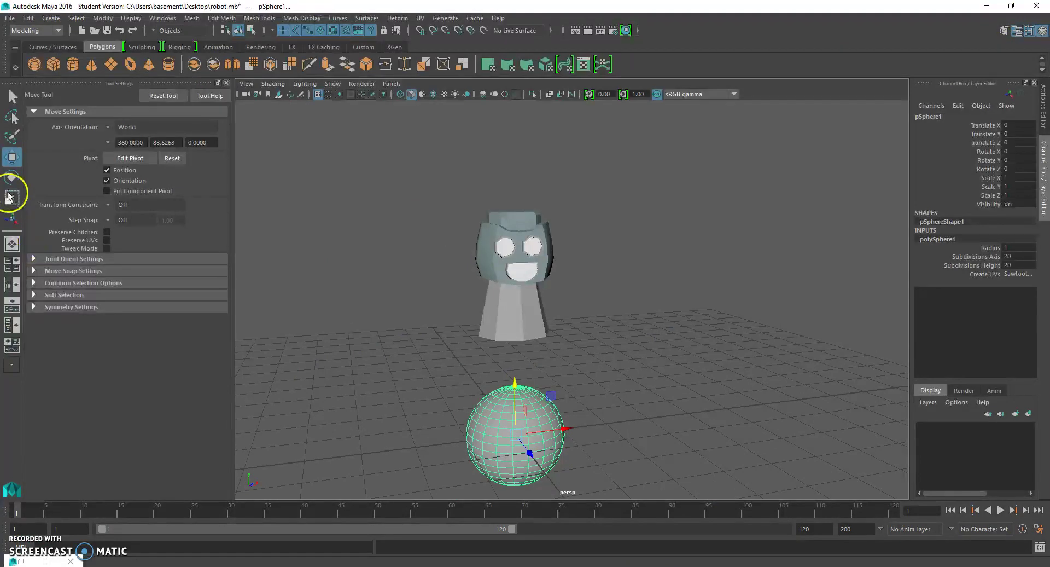
left_click(11, 177)
left_click_drag(525, 413, 547, 408, "alt")
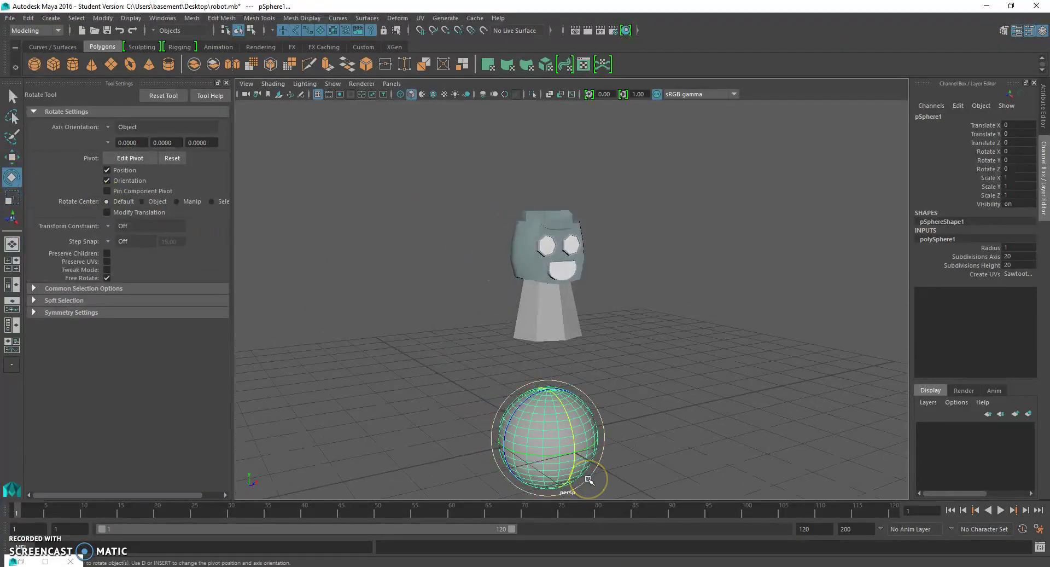
key("equal")
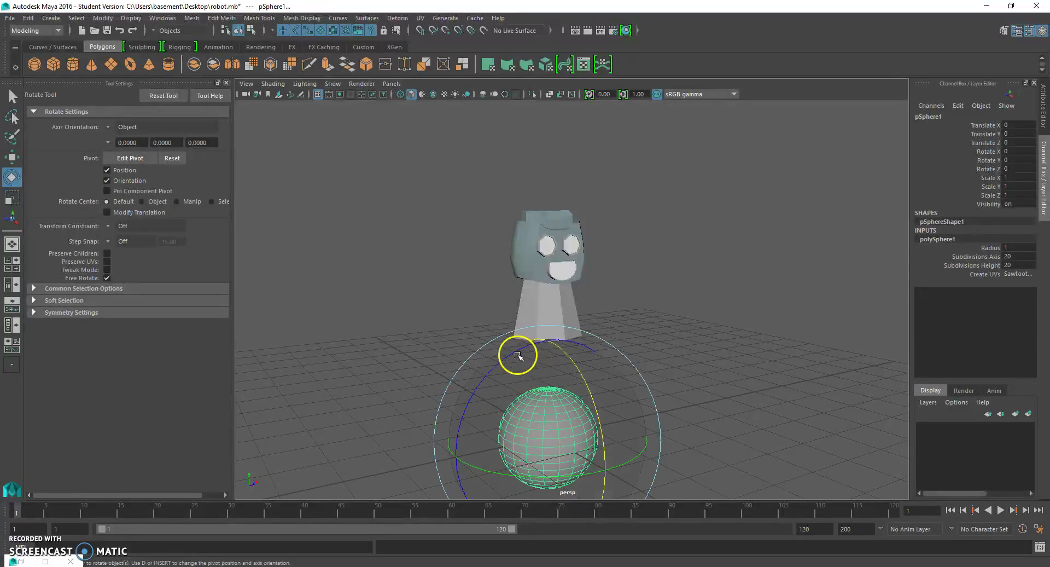
left_click_drag(518, 355, 568, 394)
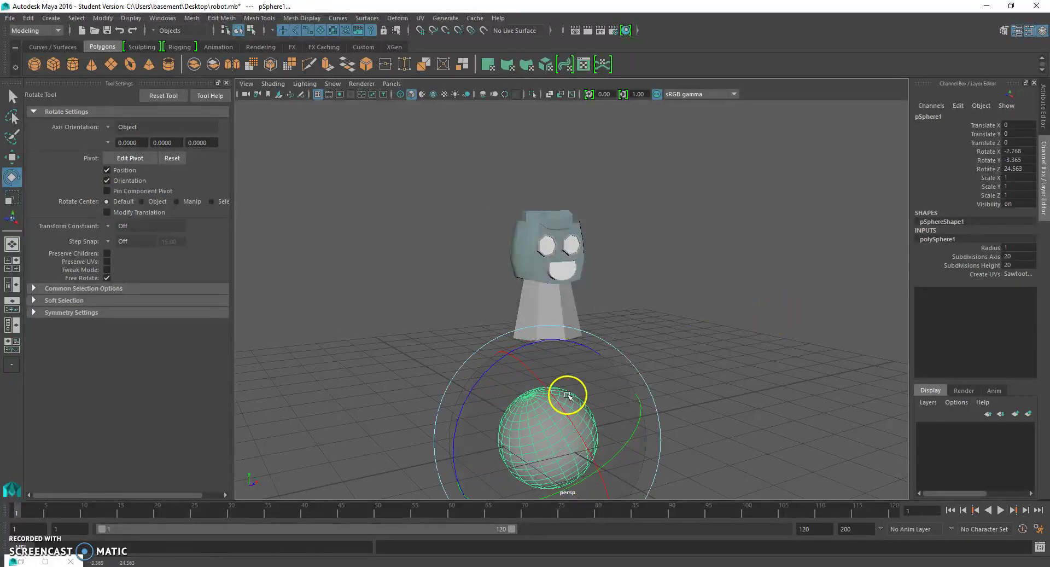
key("ctrl+z")
key("ctrl+z")
Step: Set the sphere's Rotate Z to 90 and deselect it
left_click_drag(503, 360, 491, 372)
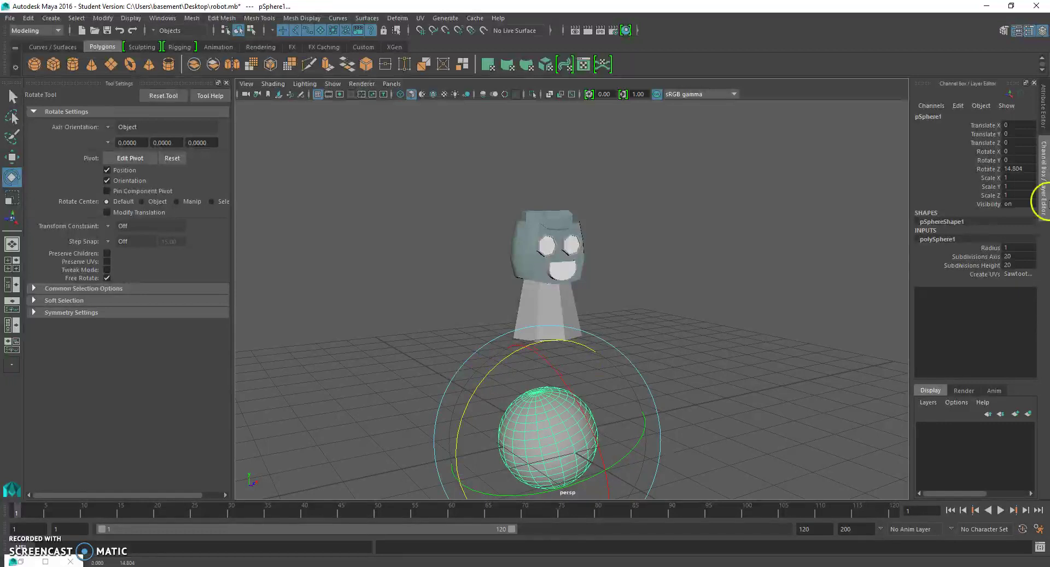
type("0")
key("Return")
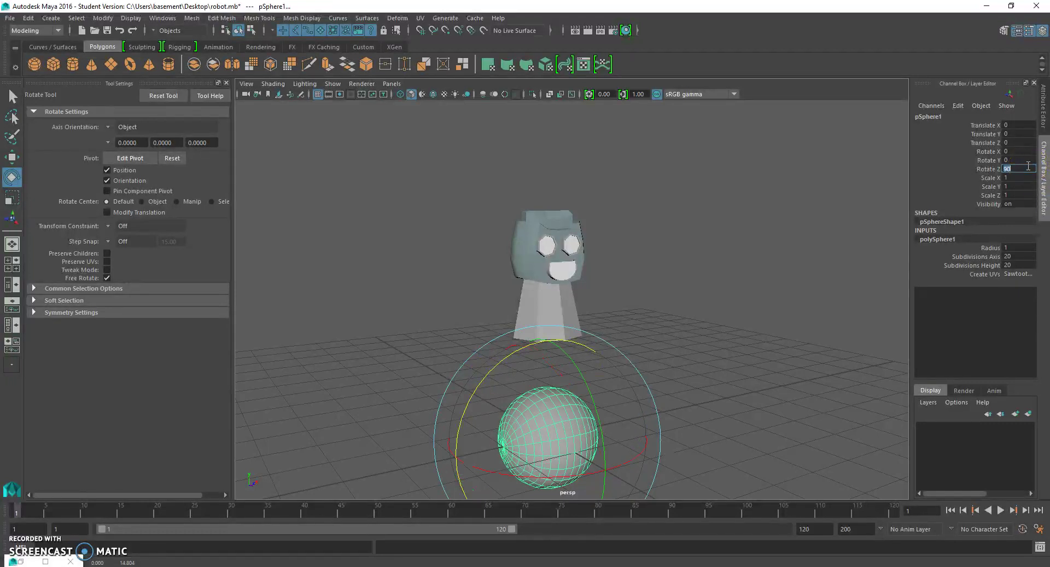
left_click(657, 283)
Step: Move the sphere up beside the robot's body, to about Translate X -1.602 and Y 3.054
key("space")
scroll(478, 403, "down", 3)
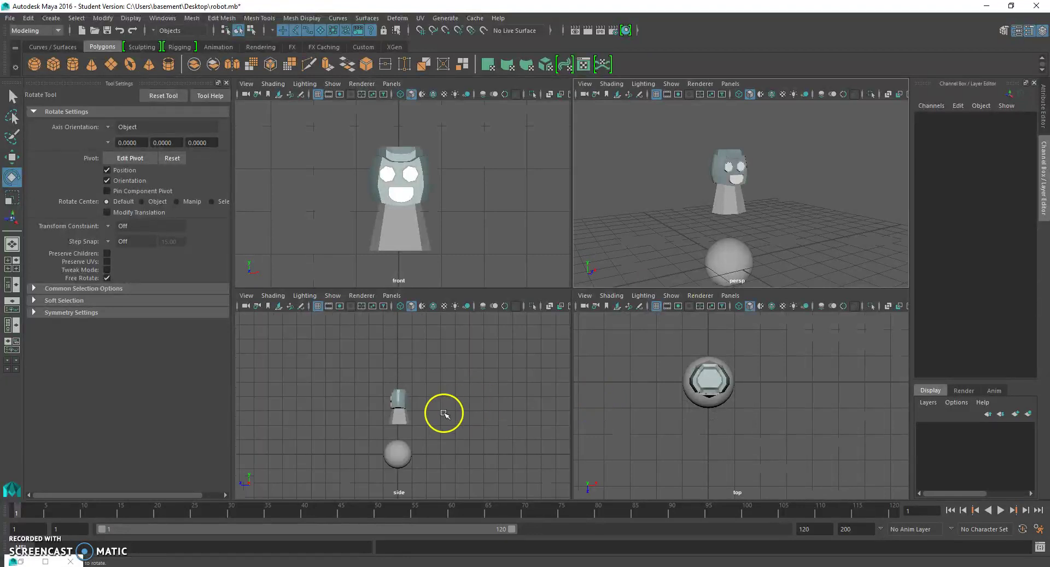
left_click(399, 453)
key("w")
left_click_drag(402, 457, 401, 409)
left_click_drag(398, 206, 330, 208)
Step: Scale the sphere uniformly to about 0.415 and move it against the upper body, at about X -0.731 and Y 2.913
left_click(8, 202)
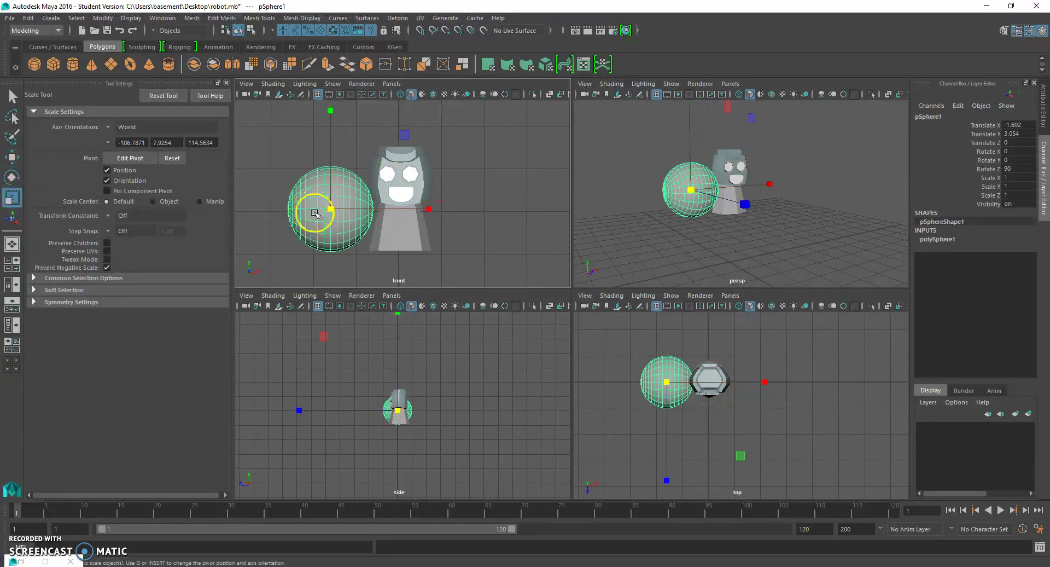
left_click_drag(328, 206, 369, 215)
key("w")
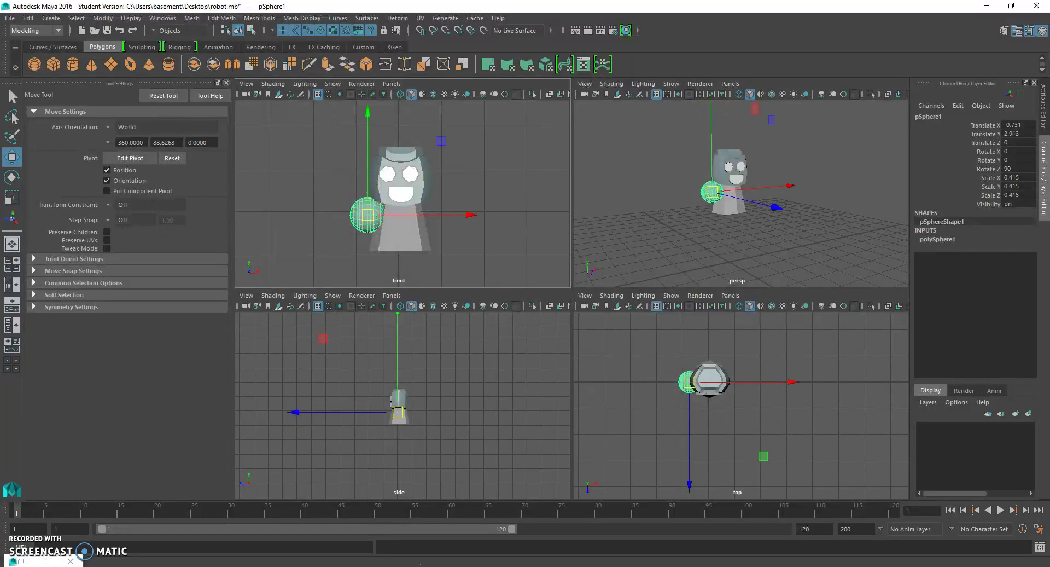
Step: Reduce the sphere's uniform scale to about 0.207 and place it just below the head, at about X -0.617 and Y 2.973
left_click(420, 566)
left_click(420, 566)
scroll(368, 233, "up", 4)
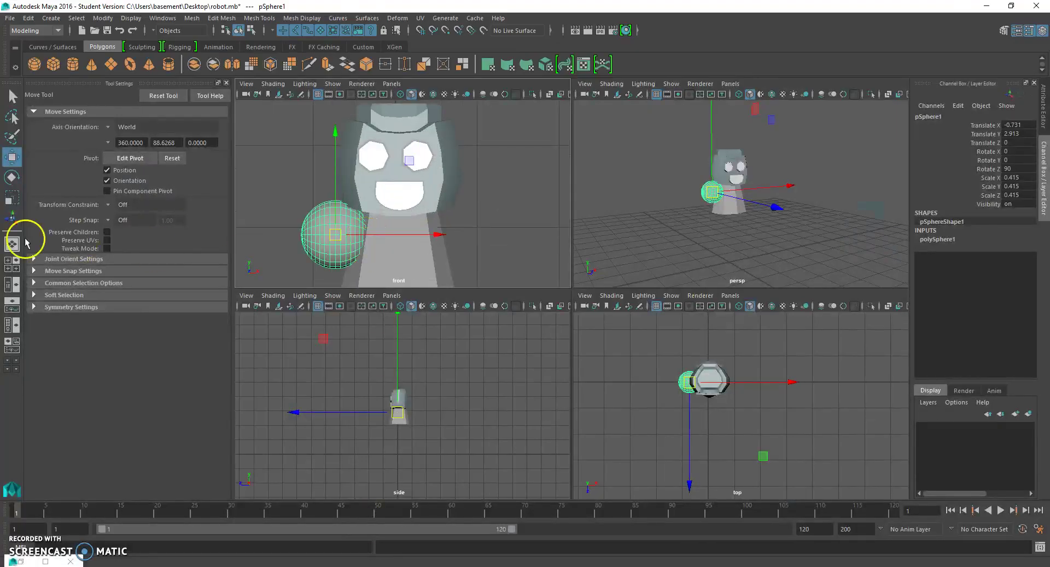
left_click(12, 197)
mouse_move(335, 234)
left_mouse_down()
mouse_move(307, 230)
mouse_move(344, 229)
left_mouse_up()
key("w")
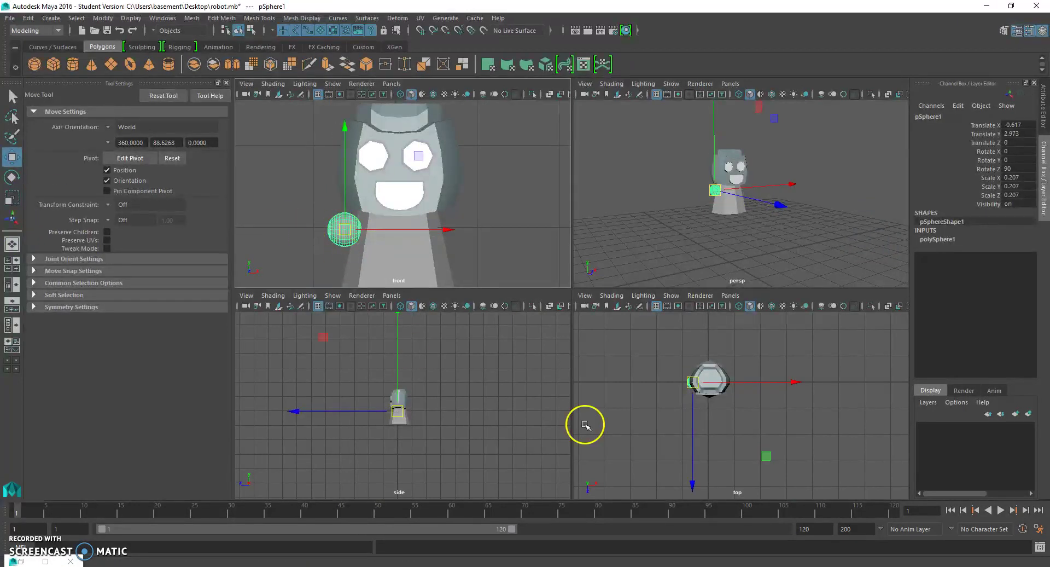
Step: Clear the selection and examine the small sphere's placement beside the body in the top and perspective views
scroll(755, 422, "up", 3)
left_click(650, 352)
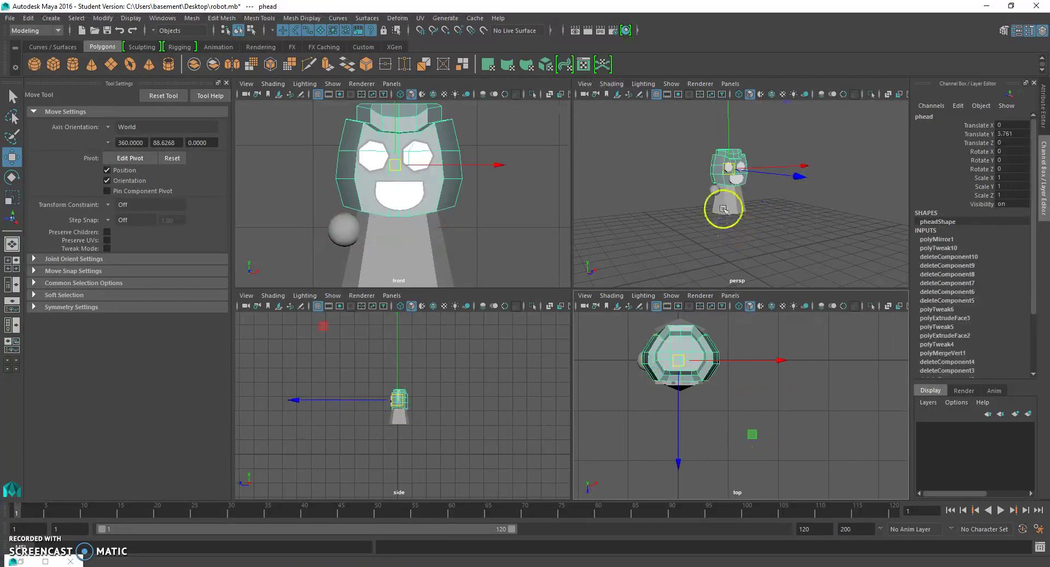
left_click(788, 230)
key("space")
left_click_drag(755, 243, 387, 285, "alt")
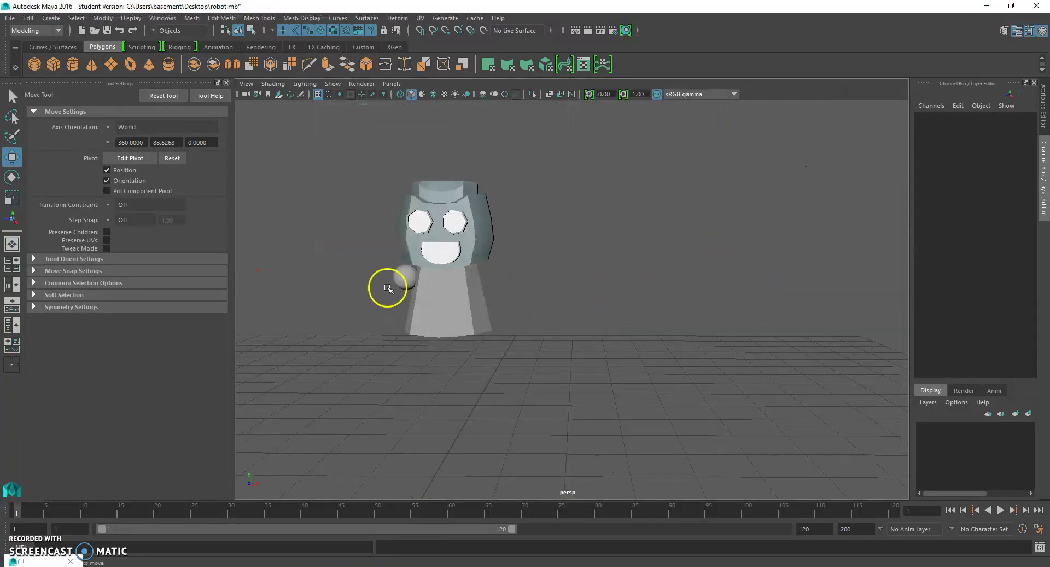
Step: Move the shoulder sphere against the body at about Translate X -0.564 and Y 2.885, and check it against the reference image
left_click(405, 277)
left_click_drag(494, 279, 497, 282)
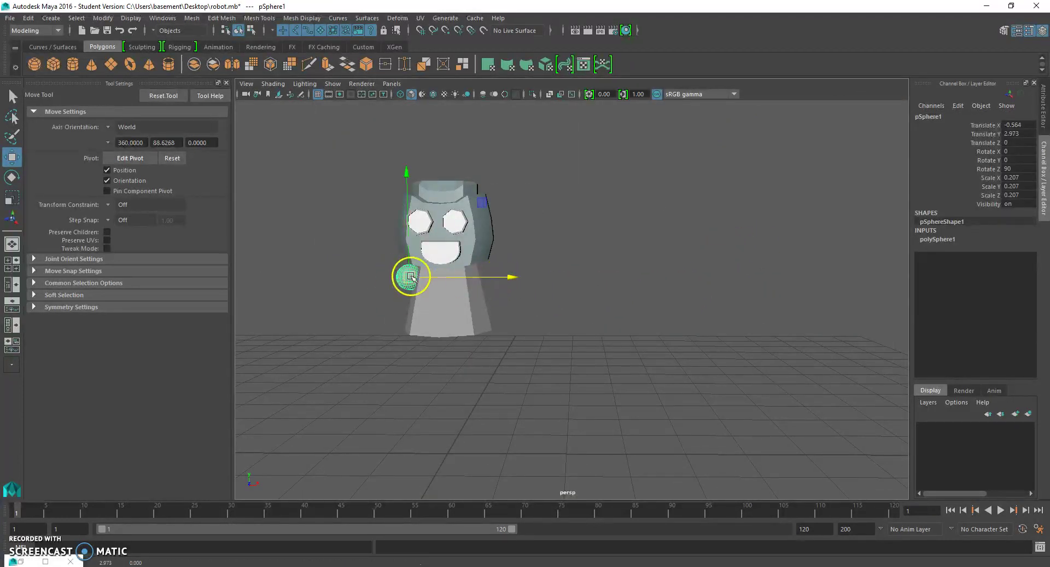
left_click_drag(412, 277, 409, 283)
key("alt+Tab")
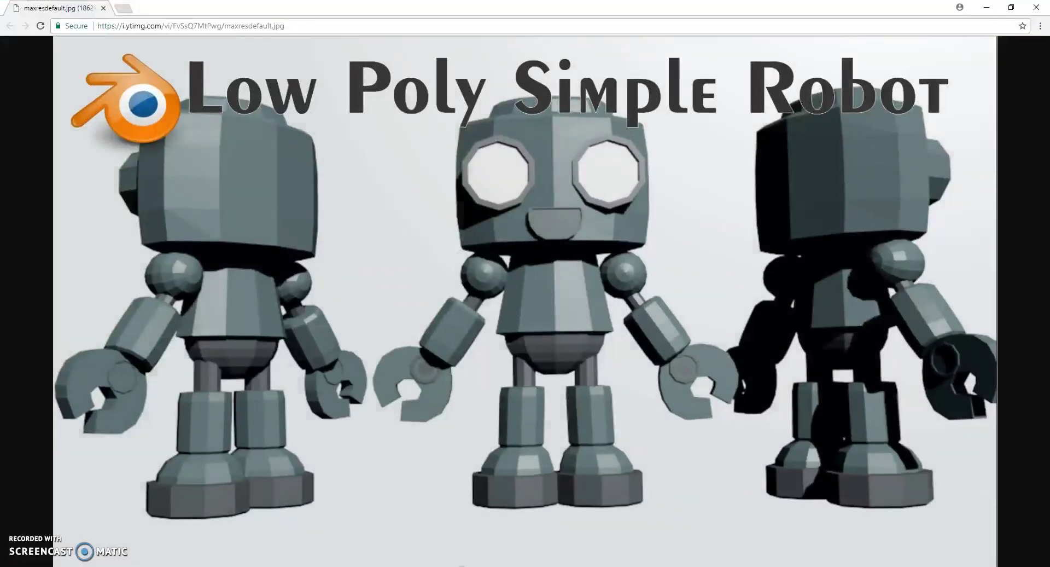
key("alt+Tab")
Step: Set the shoulder sphere's Subdivisions Axis and Subdivisions Height to 10
scroll(469, 338, "up", 3)
left_click_drag(445, 332, 488, 337, "alt")
left_click(708, 334)
left_click(445, 321)
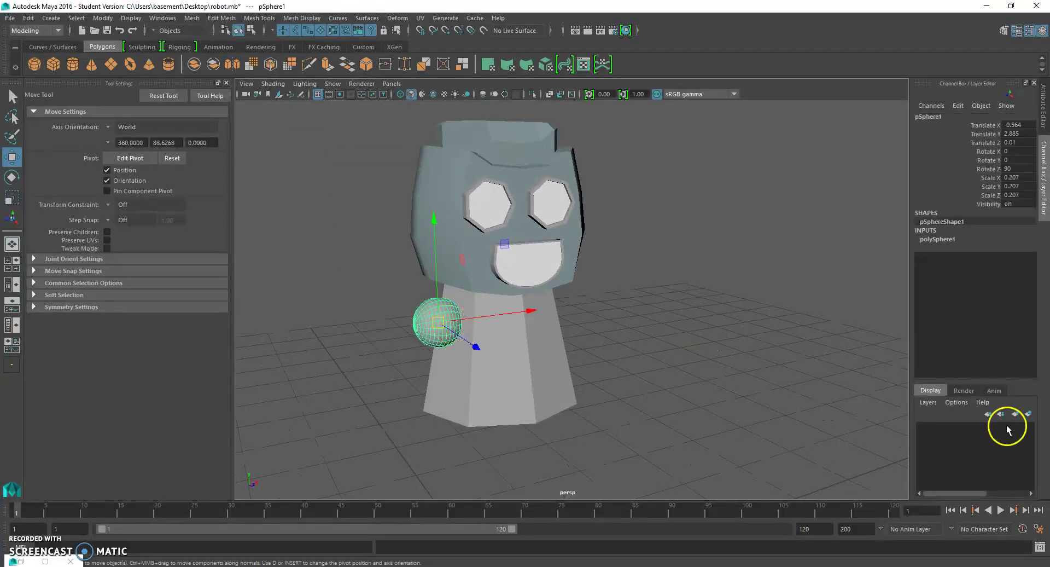
left_click(939, 239)
left_click_drag(1020, 258, 1030, 263)
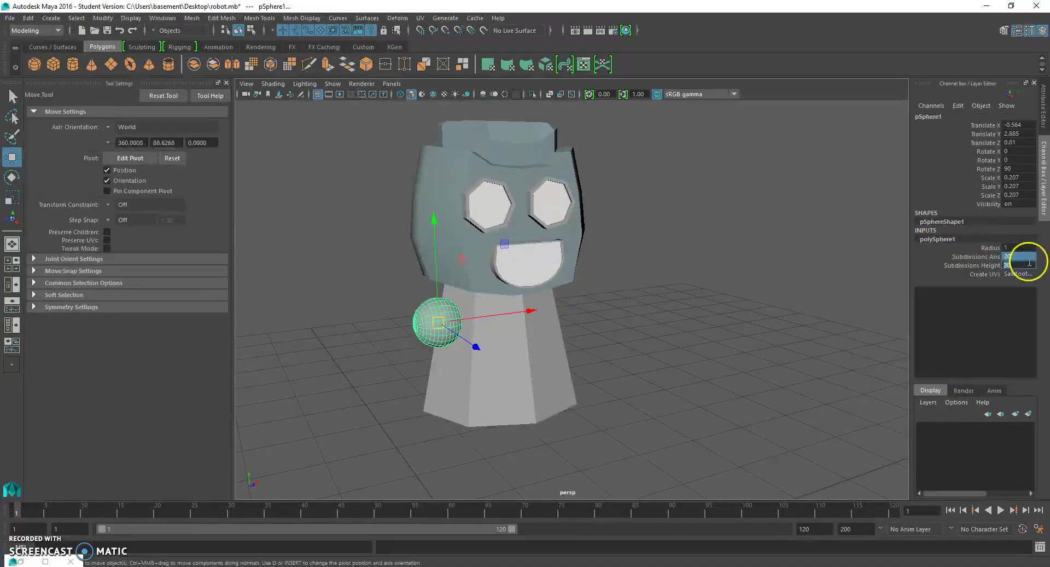
type("10")
key("Return")
left_click(712, 362)
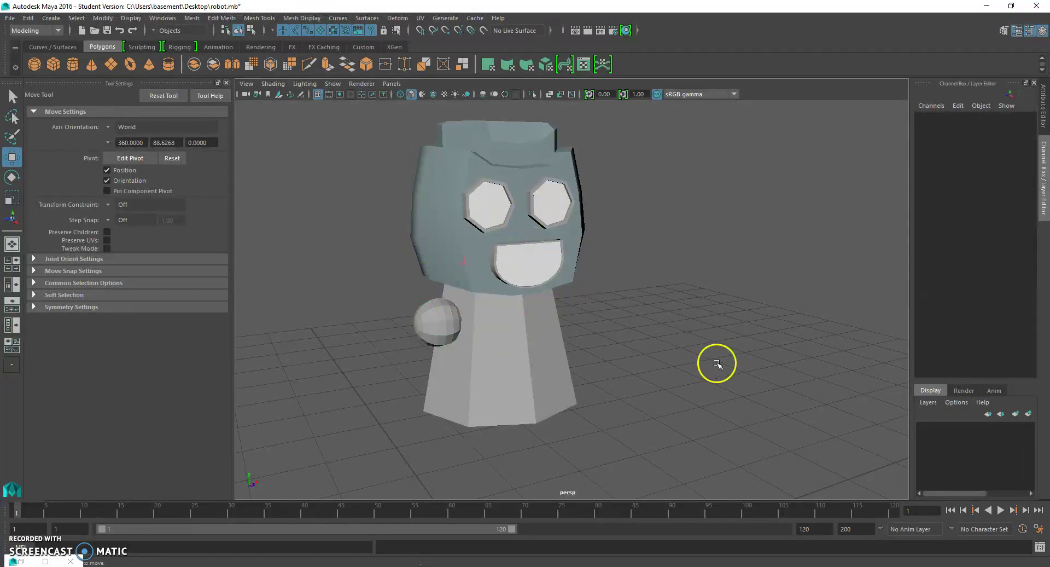
Step: Create a polygon cylinder for the arm, scale it uniformly to about 0.211 and stretch it vertically into a slim column
left_click_drag(713, 361, 668, 325, "alt")
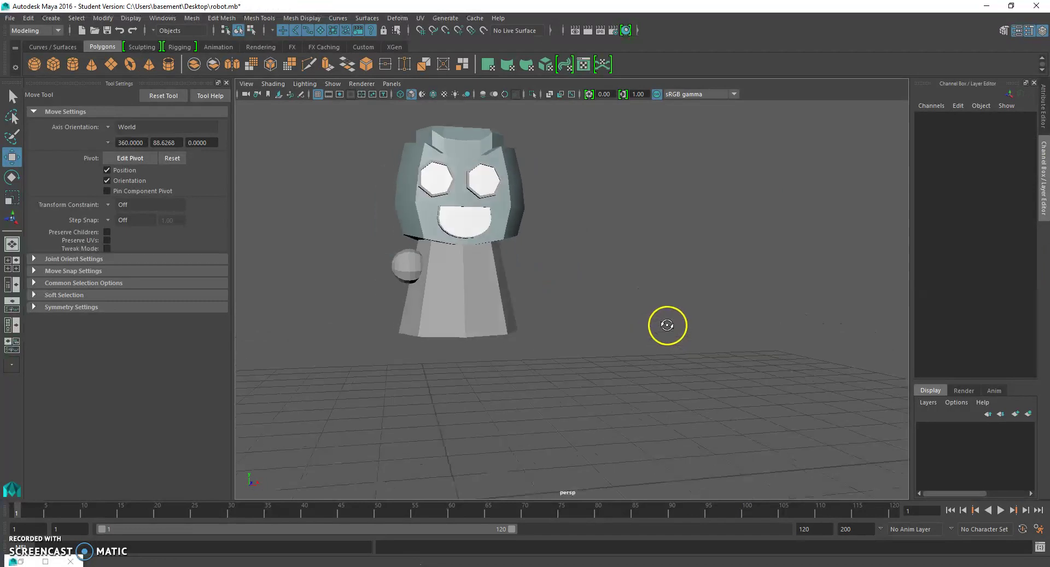
left_click(50, 18)
mouse_move(81, 56)
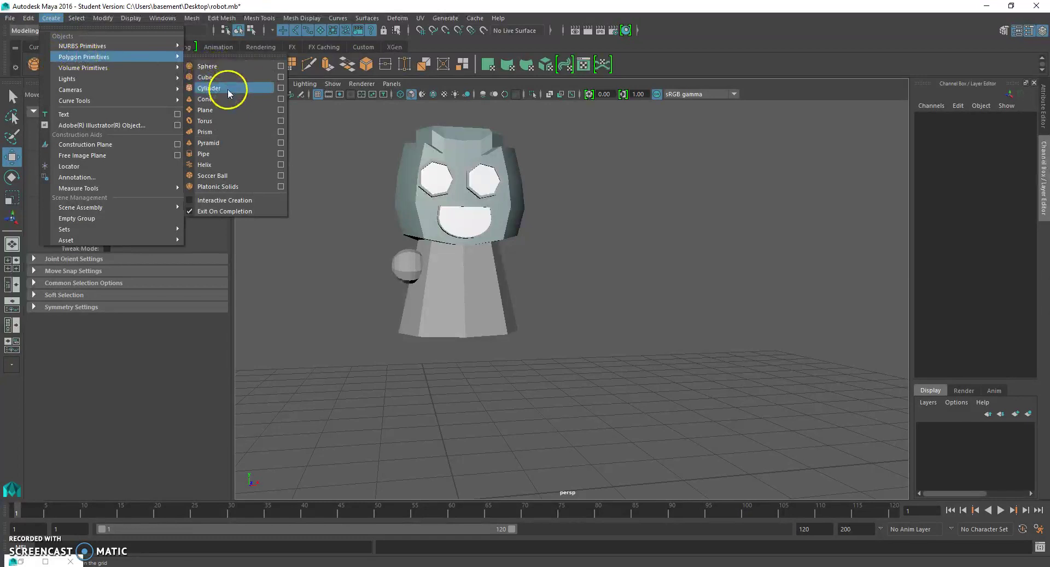
left_click(228, 88)
scroll(497, 429, "down", 2)
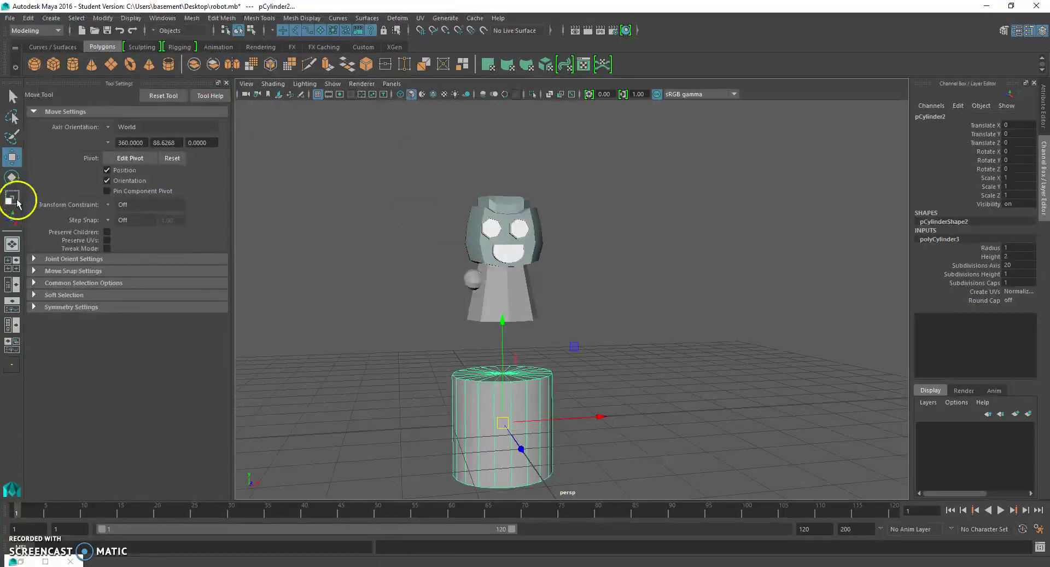
left_click(17, 201)
left_click_drag(505, 422, 443, 406)
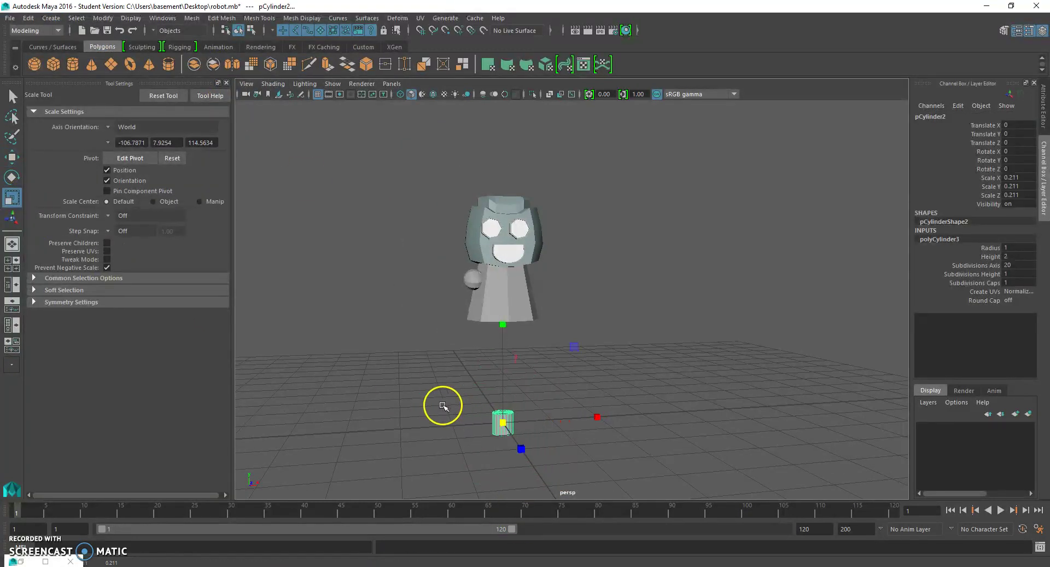
left_click_drag(504, 325, 512, 164)
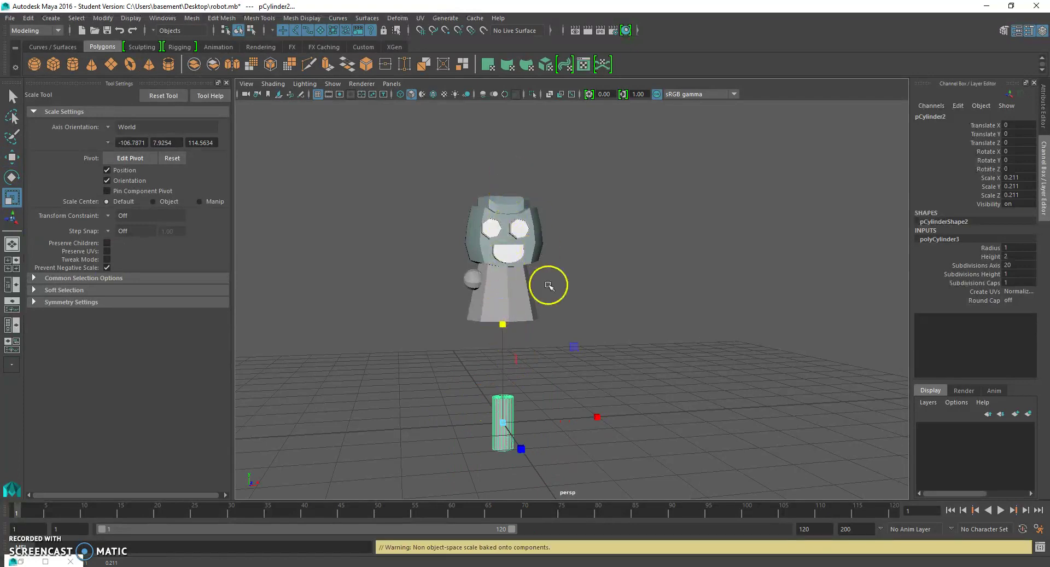
Step: Move the cylinder beside the robot to about Translate X -1.849 and Y 1.522
key("space")
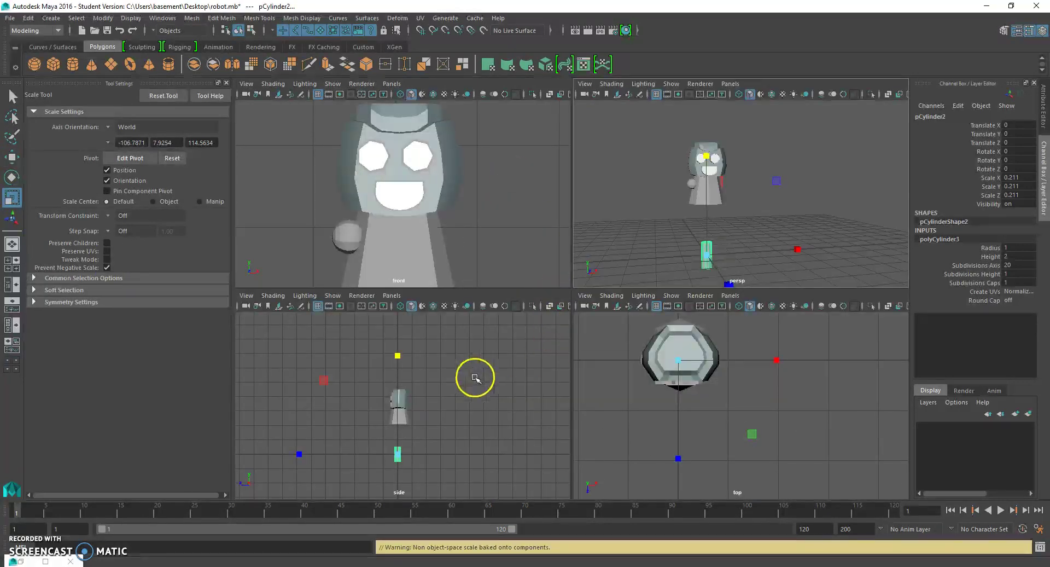
left_click(12, 159)
scroll(334, 232, "down", 5)
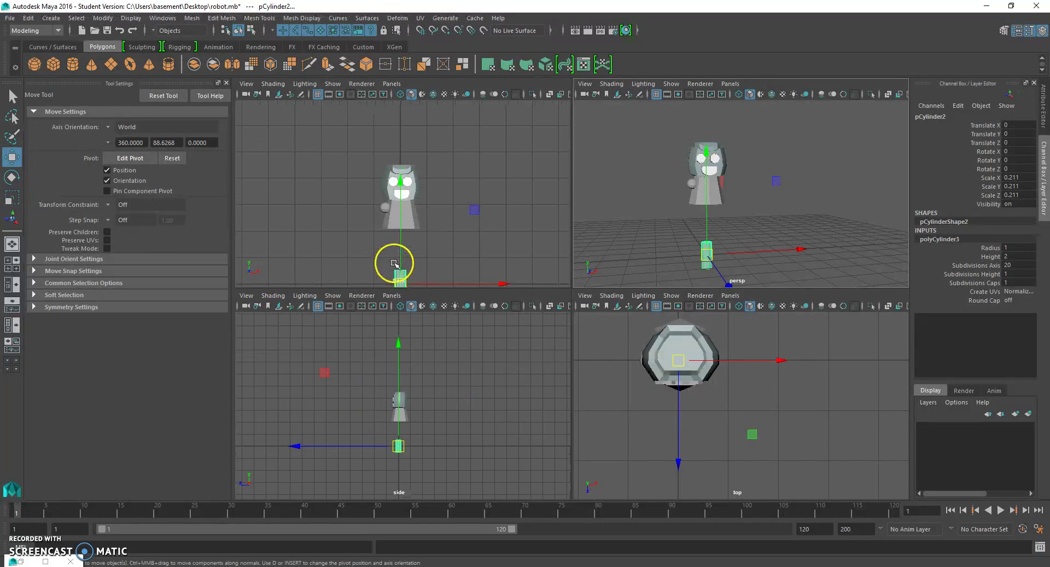
scroll(395, 264, "down", 3)
left_click_drag(400, 245, 369, 221)
scroll(403, 234, "up", 7)
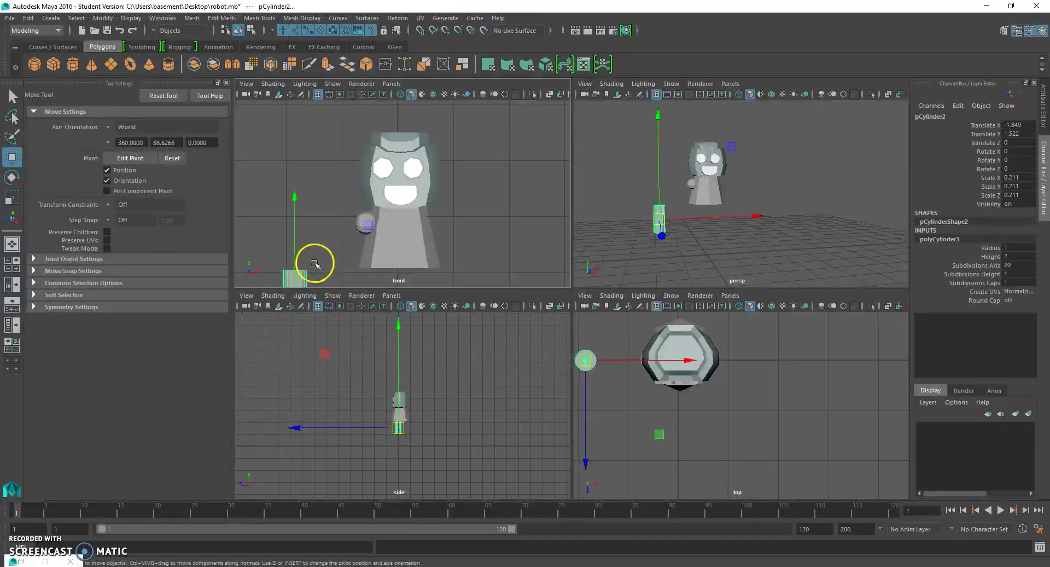
middle_click_drag(314, 221, 345, 178, "alt")
Step: Scale the cylinder uniformly to about 0.159 and place it beside the body at about X -0.848 and Y 2.444
left_click(12, 198)
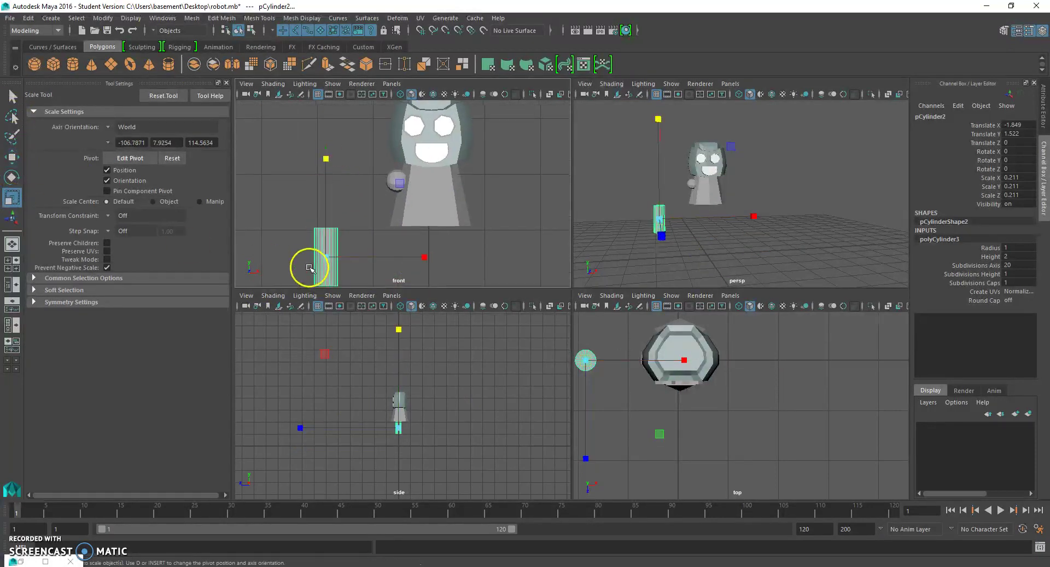
left_click_drag(325, 257, 382, 206)
left_click(12, 157)
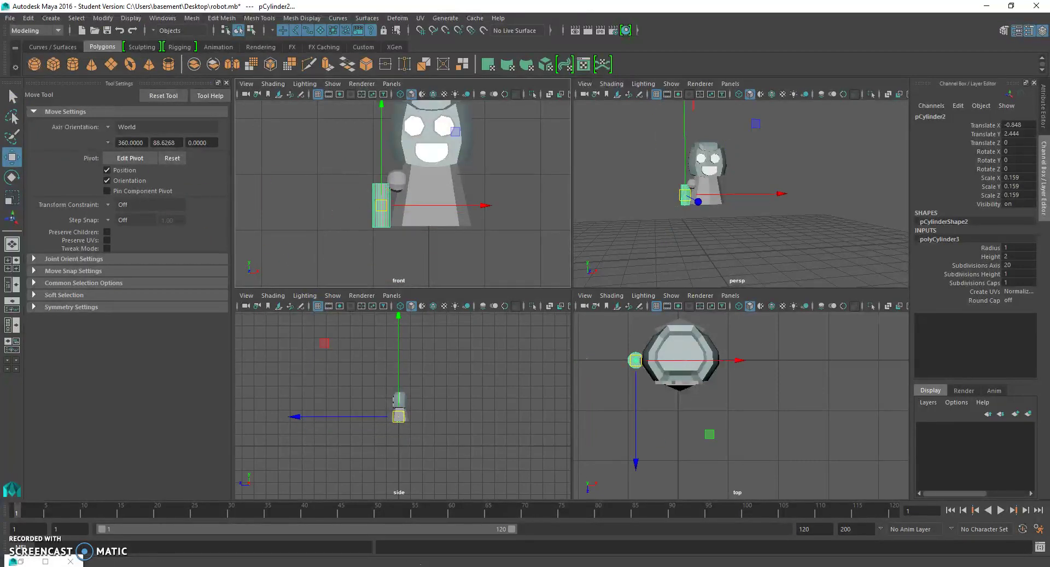
Step: Tilt the cylinder to about Rotate Z -24.025 and reduce its uniform scale to about 0.099
left_click(12, 177)
left_click_drag(469, 122, 493, 168)
left_click(12, 196)
right_click_drag(328, 221, 370, 217, "alt")
left_click_drag(370, 218, 387, 179)
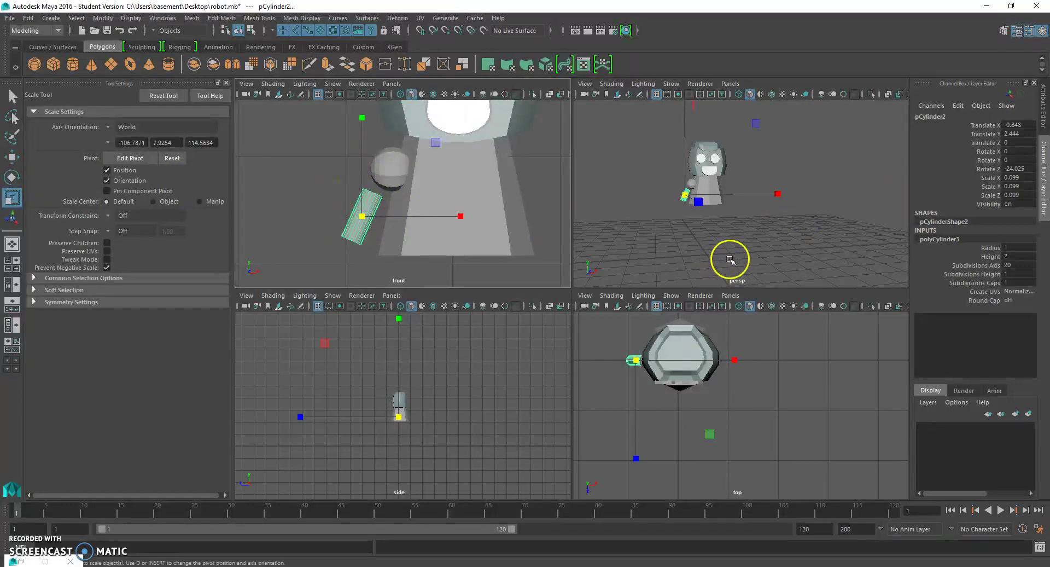
middle_click_drag(418, 207, 417, 228, "alt")
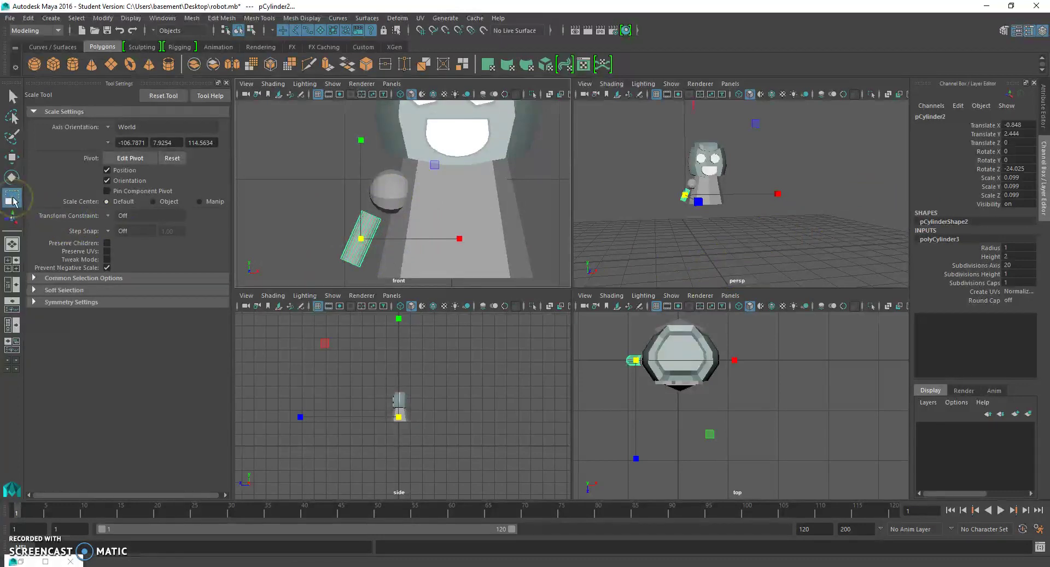
Step: Lengthen the arm cylinder along its object axis to about Scale Y 0.177 and return the scale orientation to World
left_click(108, 127)
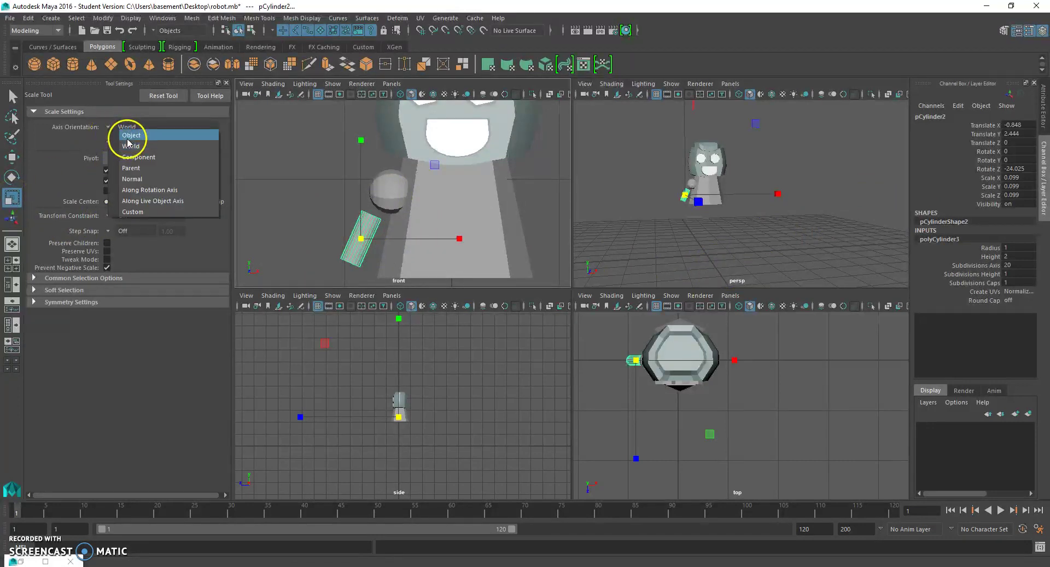
left_click(128, 136)
left_click_drag(376, 212, 427, 98)
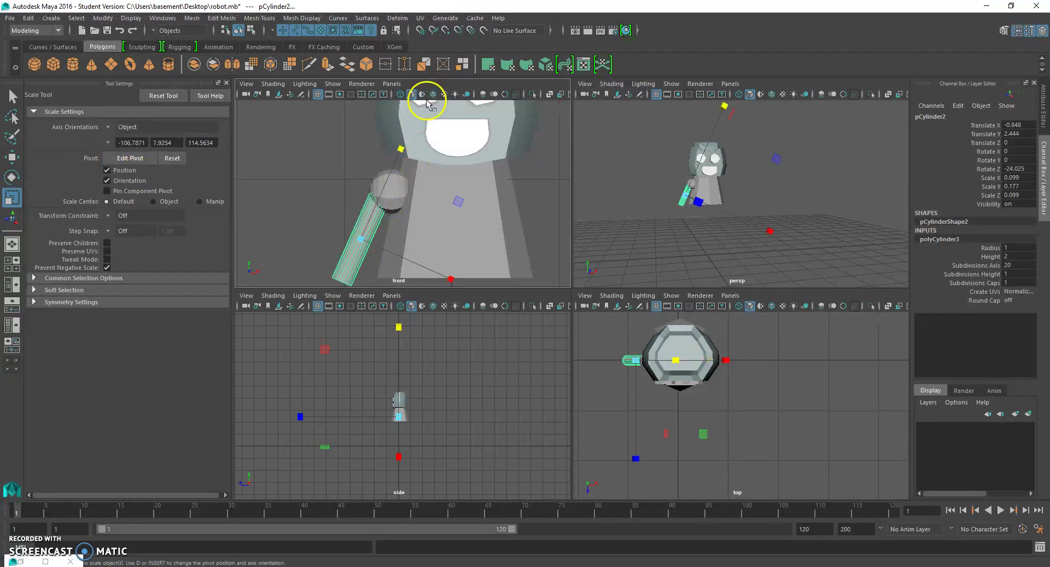
left_click(108, 130)
left_click(127, 146)
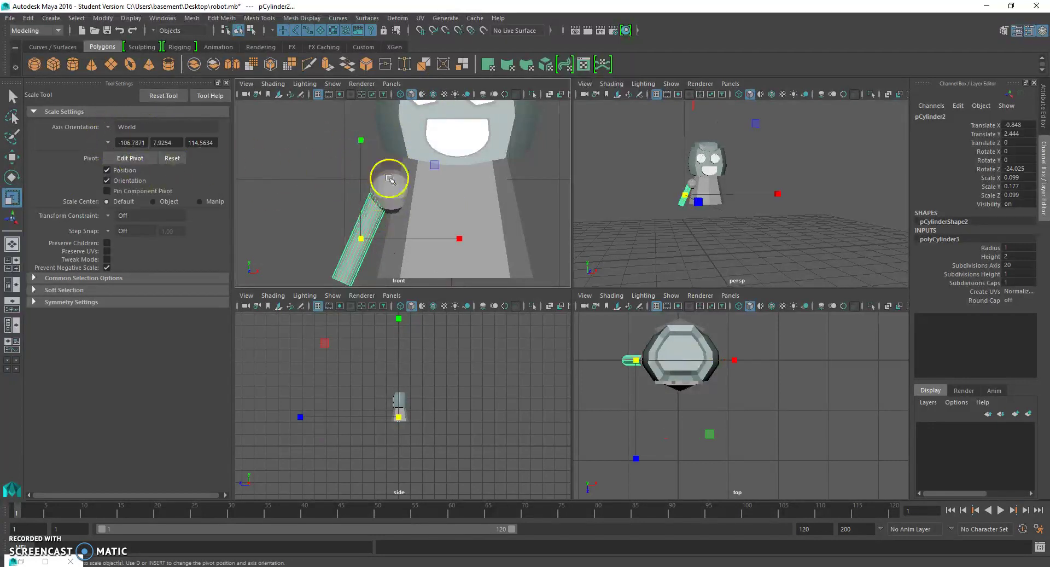
Step: Move the arm cylinder under the shoulder sphere at about X -0.812 and set its Subdivisions Axis to 8
left_click(11, 157)
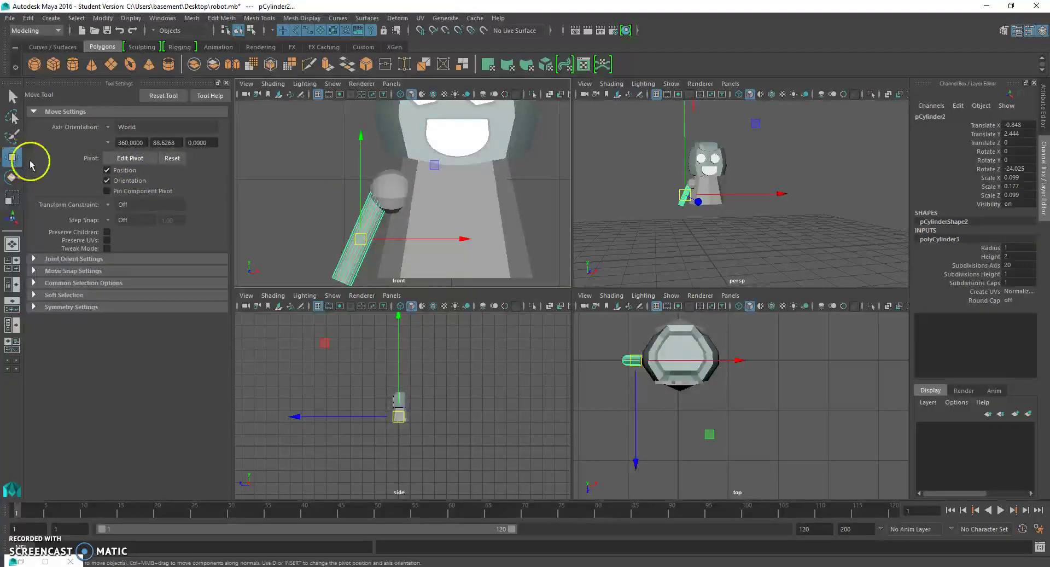
left_click_drag(352, 234, 357, 237)
left_click(959, 244)
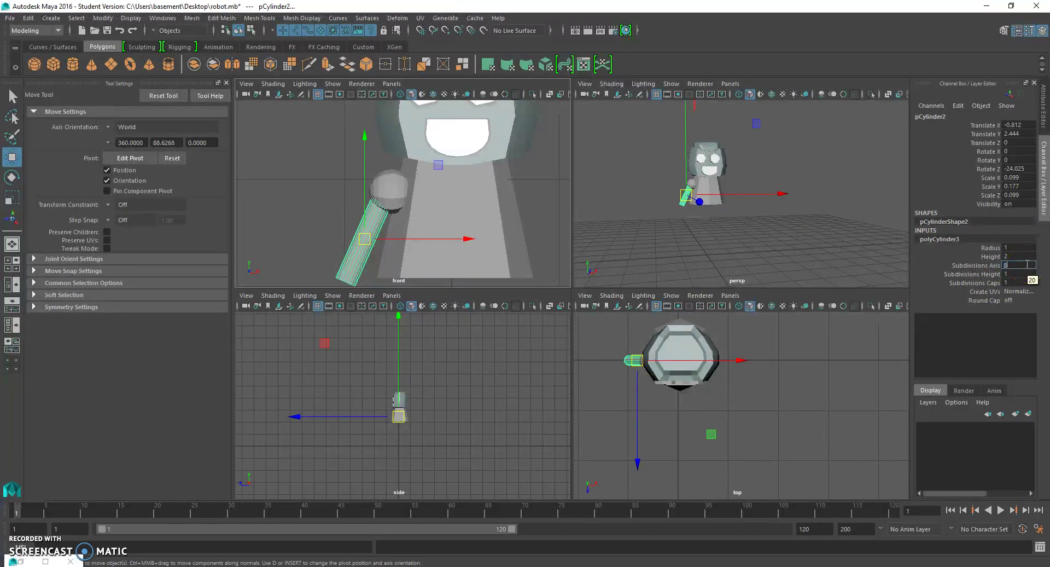
key("Return")
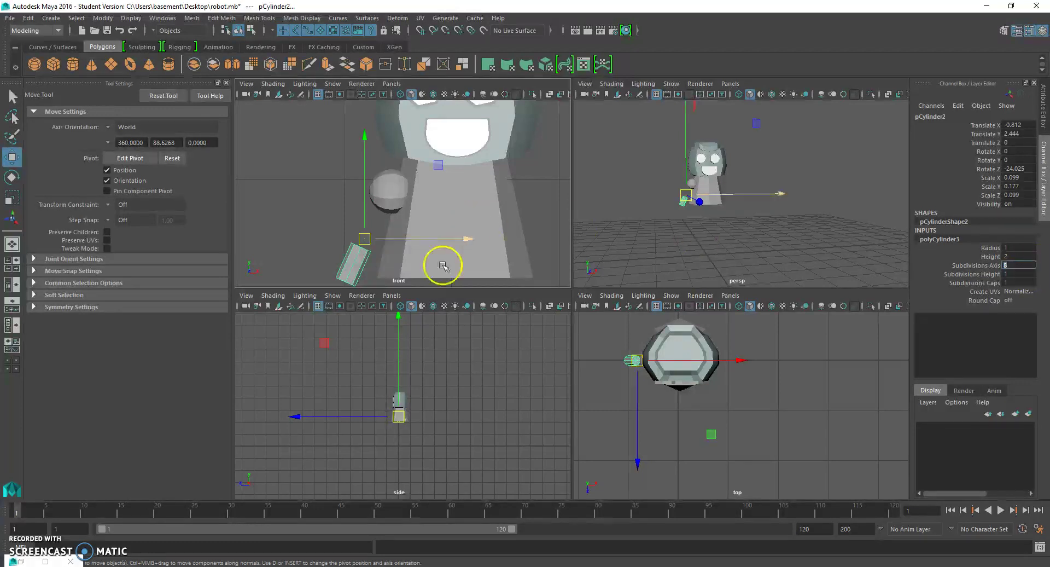
middle_click_drag(390, 225, 400, 197, "alt")
scroll(651, 218, "up", 5)
scroll(661, 232, "down", 3)
mouse_move(661, 232)
left_mouse_down("alt")
mouse_move(765, 230)
mouse_move(648, 225)
left_mouse_up("alt")
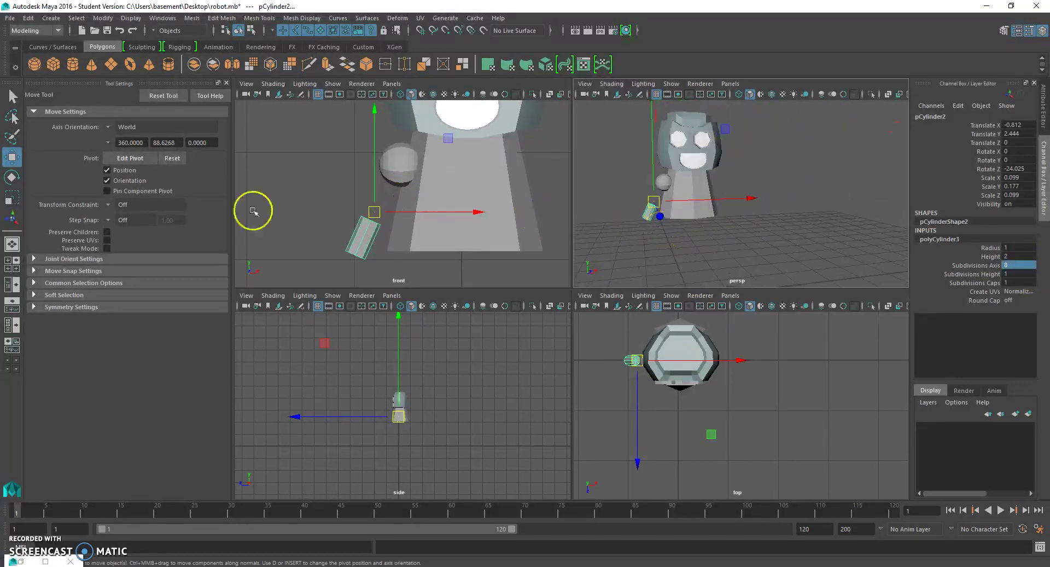
Step: Set the move and scale orientation to Object and stretch the arm cylinder lengthwise to about Scale Y 0.34
left_click(108, 125)
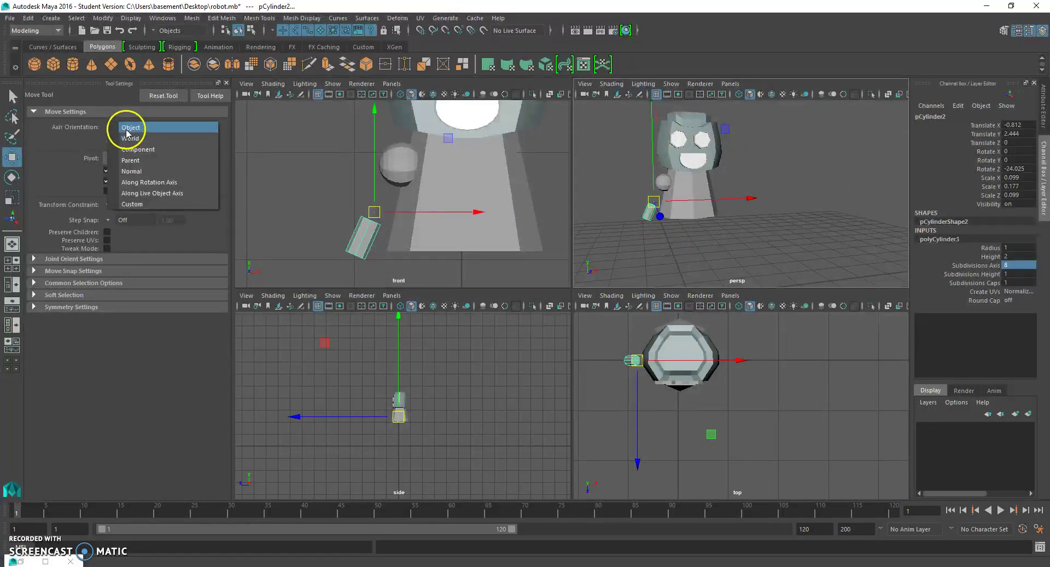
left_click(129, 134)
left_click(12, 197)
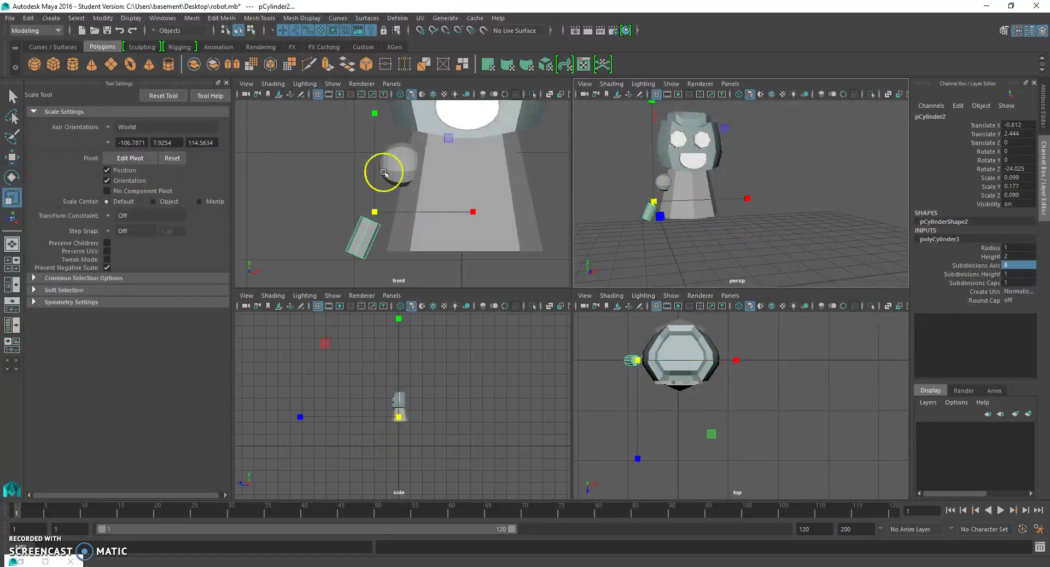
left_click(109, 128)
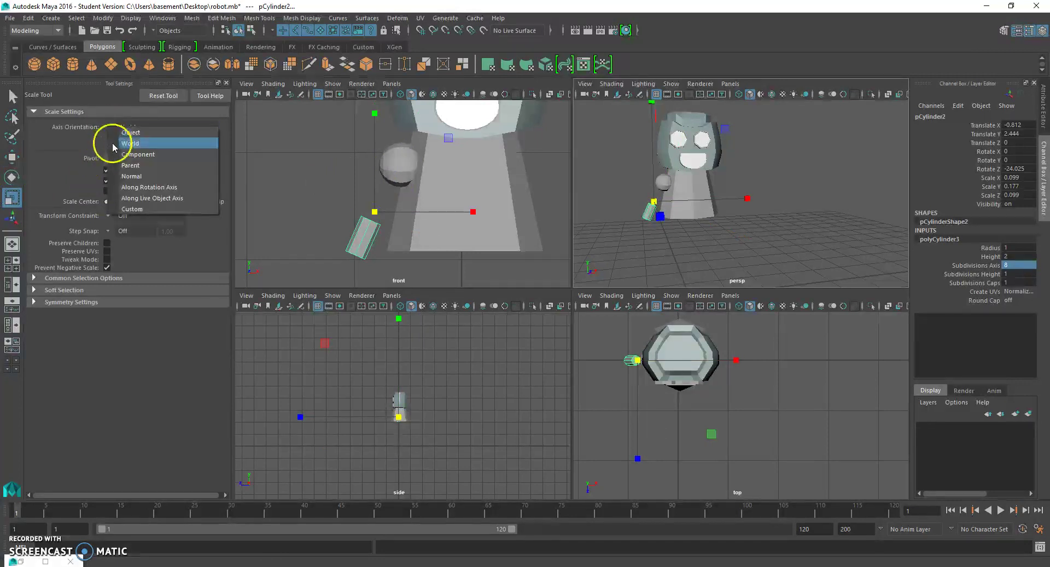
left_click(128, 133)
middle_click_drag(411, 157, 399, 176, "alt")
left_click_drag(401, 143, 424, 155)
Step: Move the arm cylinder up to the shoulder sphere at about X -0.583 and Y 2.949, and center its pivot
key("w")
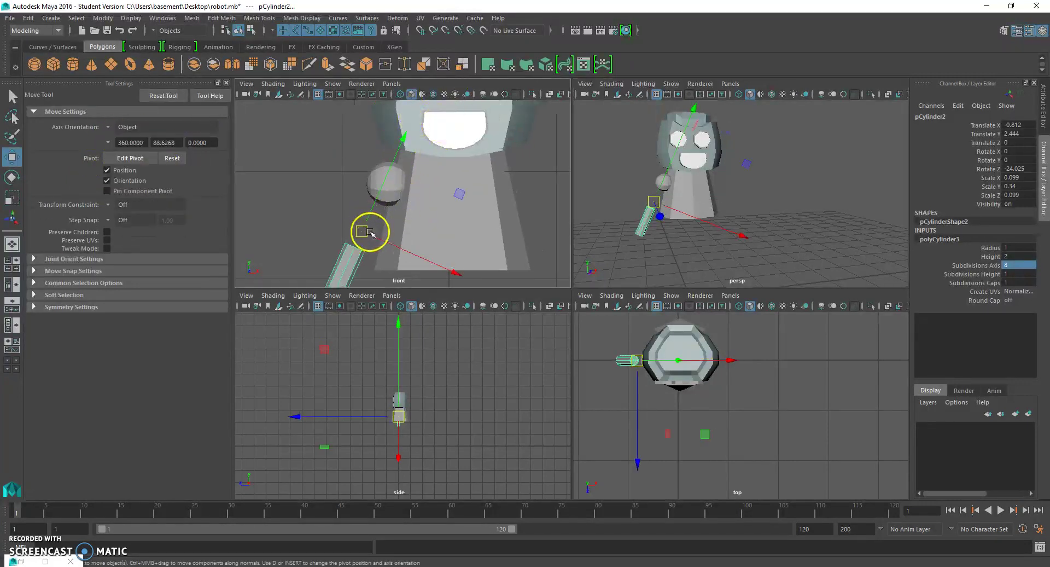
left_click_drag(363, 230, 392, 169)
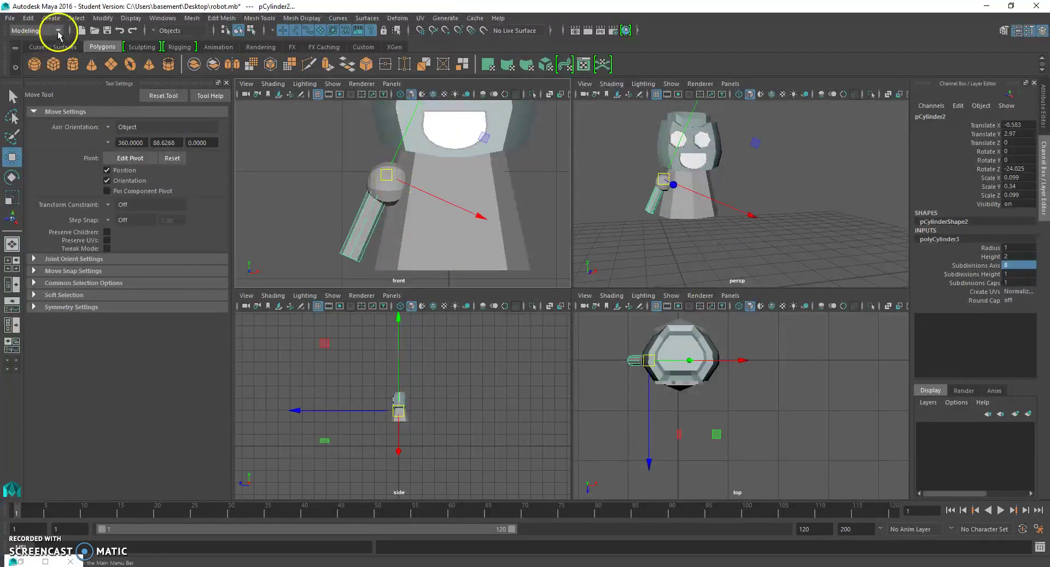
left_click(103, 18)
left_click(139, 86)
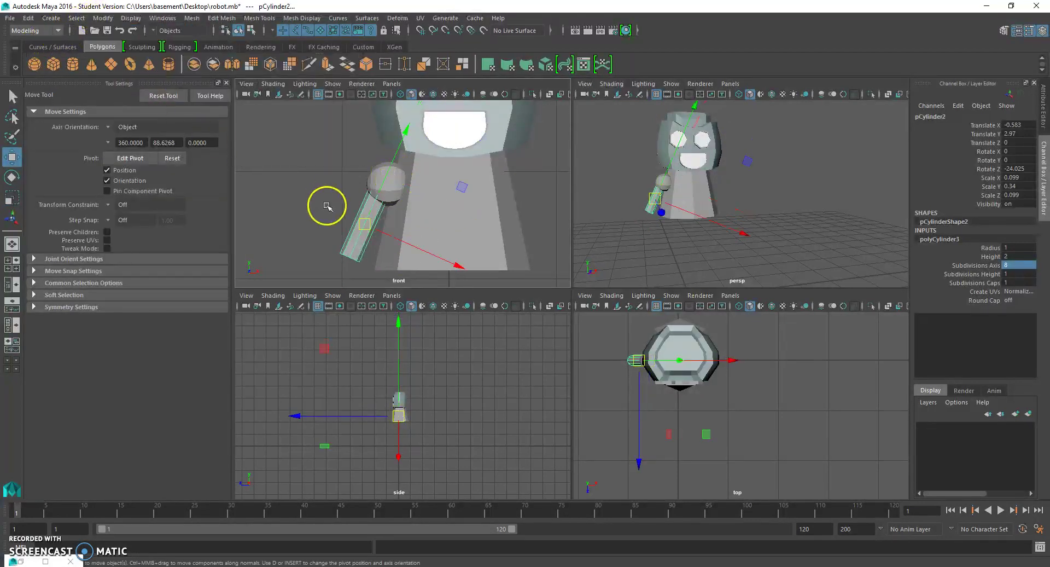
left_click_drag(361, 229, 363, 230)
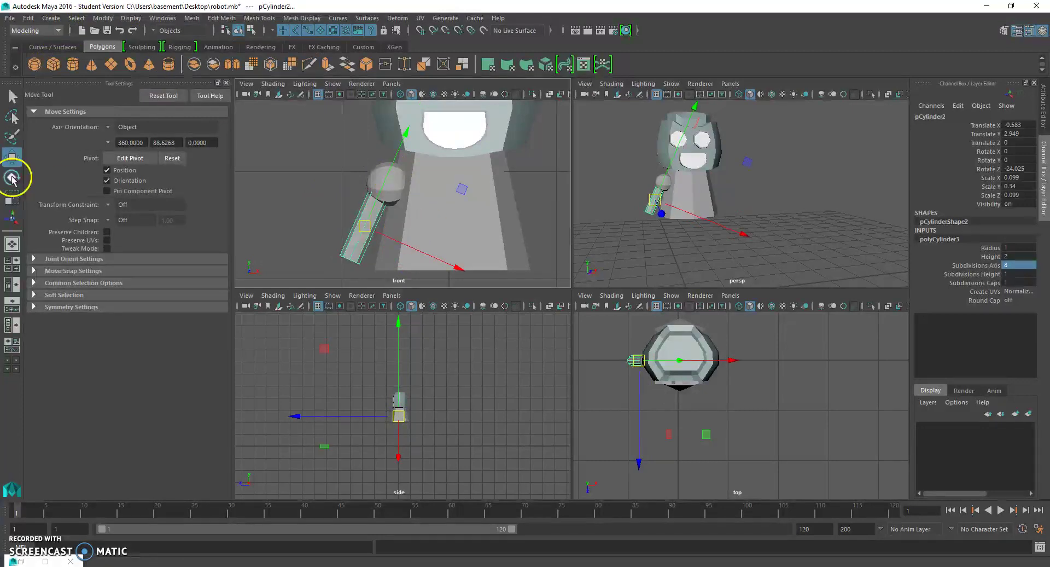
Step: Lengthen the arm cylinder to about Scale Y 0.599 and move it to about X -0.624 and Y 2.863
left_click(14, 200)
left_click_drag(698, 119, 727, 42)
key("w")
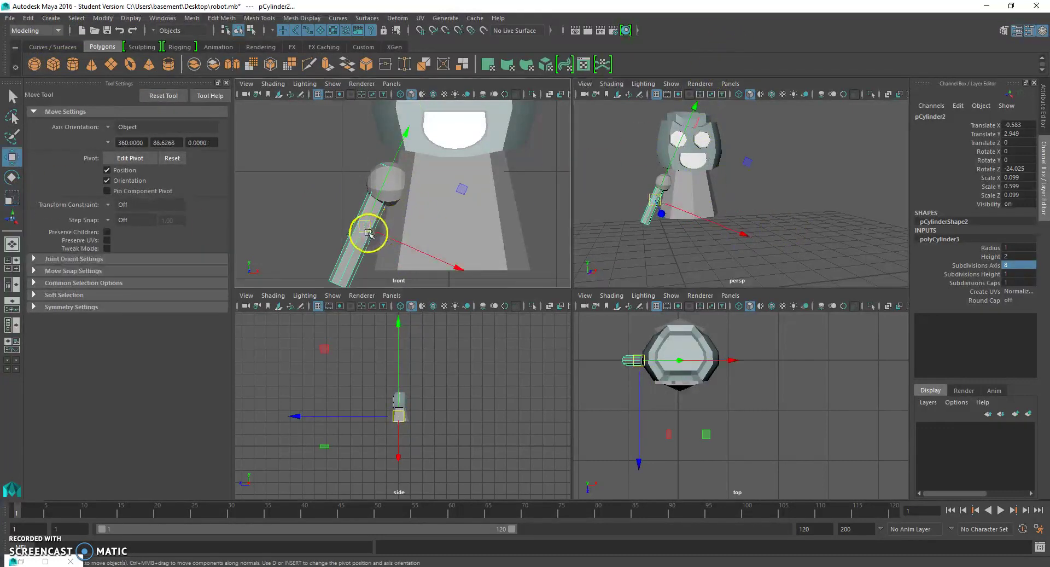
left_click_drag(367, 227, 364, 233)
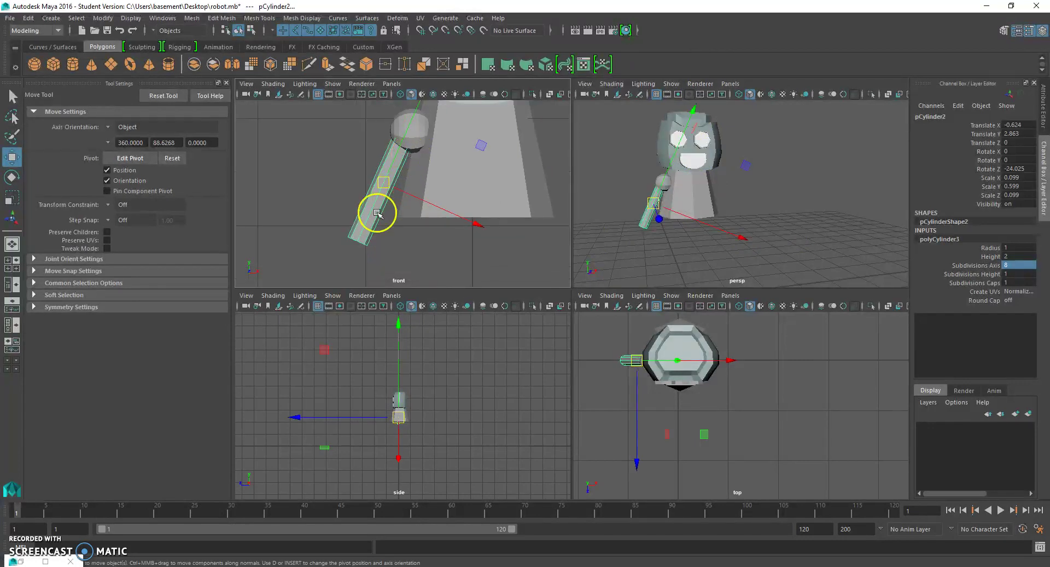
Step: Narrow the lower end of the arm cylinder by selecting its end vertices and scaling them down to about 0.7
right_click_drag(375, 208, 335, 227)
left_click_drag(383, 261, 383, 262)
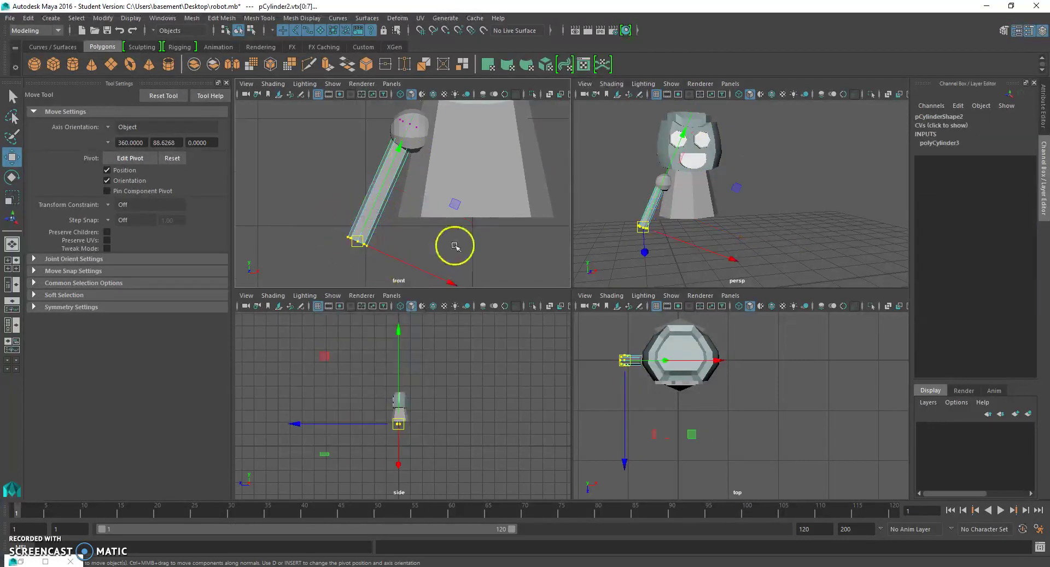
key("space")
scroll(597, 264, "up", 3)
left_click_drag(600, 238, 462, 277, "alt")
key("r")
key("alt+Tab")
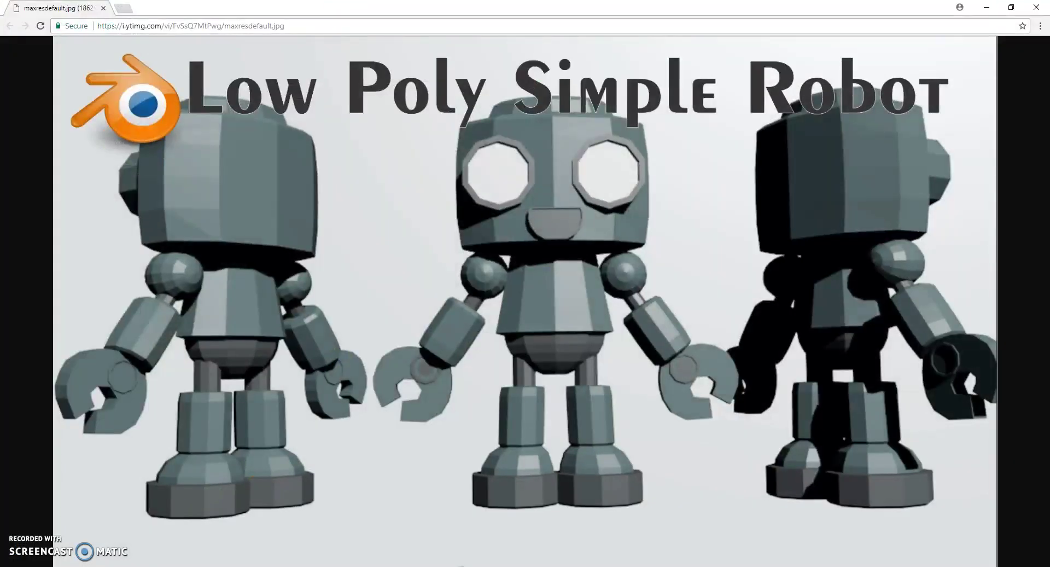
key("alt+Tab")
left_click_drag(354, 443, 389, 347, "alt")
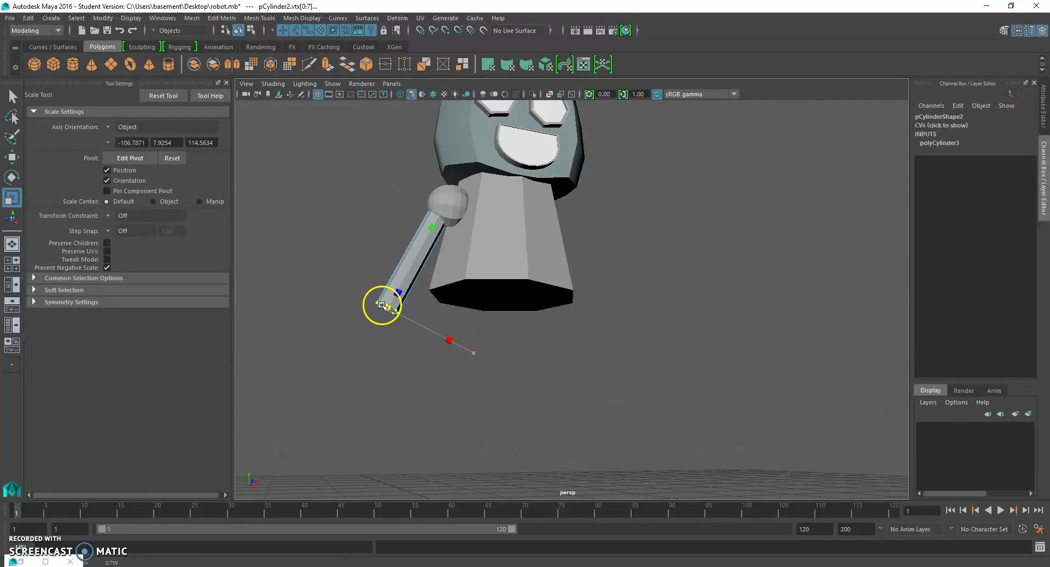
middle_click_drag(381, 304, 383, 307)
left_click(421, 359)
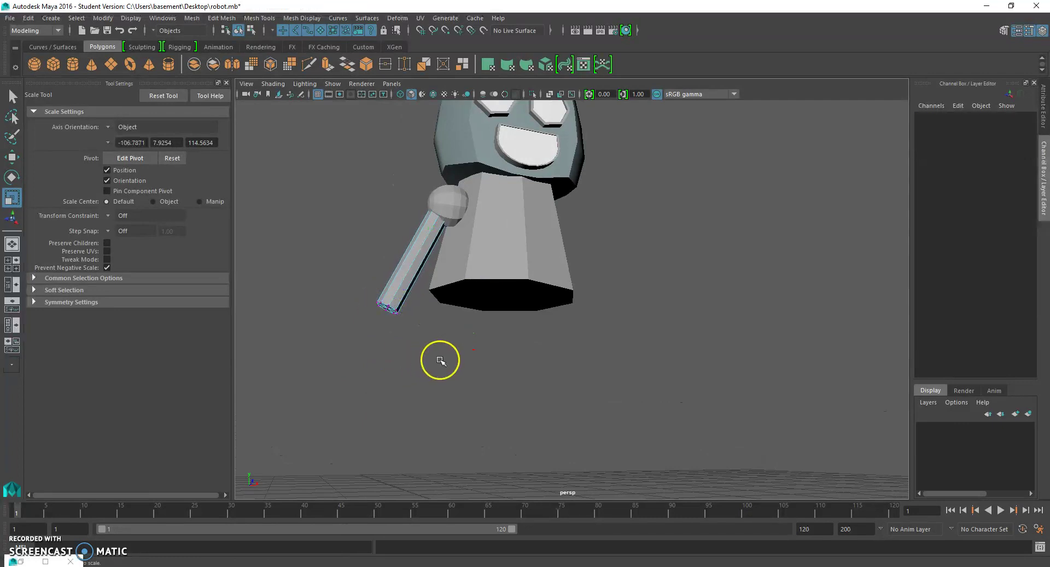
Step: Return the arm cylinder to object mode, shorten it to about Scale Y 0.412 and place it at about X -0.614, Y 2.847
left_click_drag(440, 359, 469, 380, "alt")
left_click(424, 329)
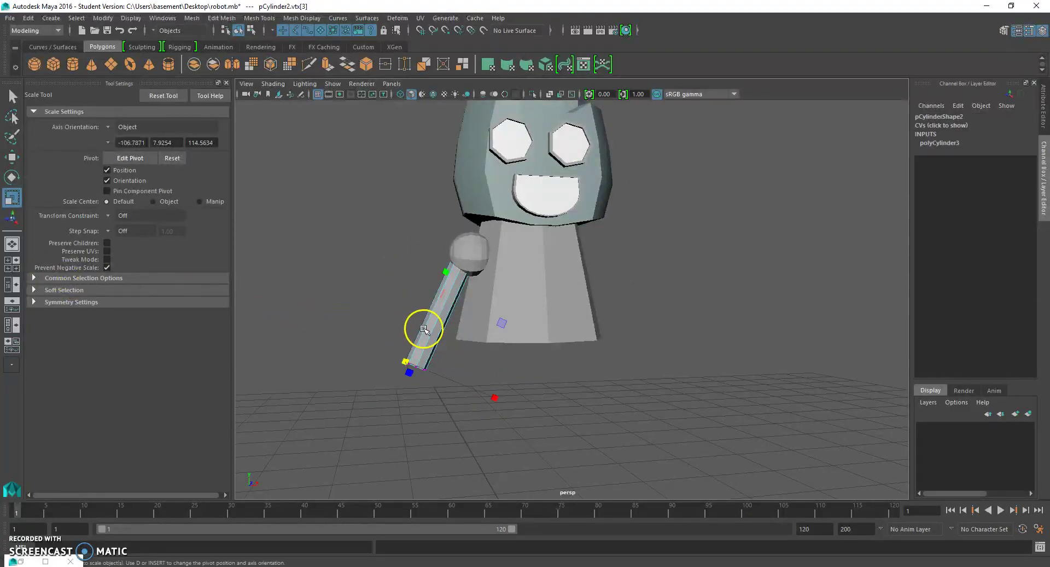
left_click(446, 272)
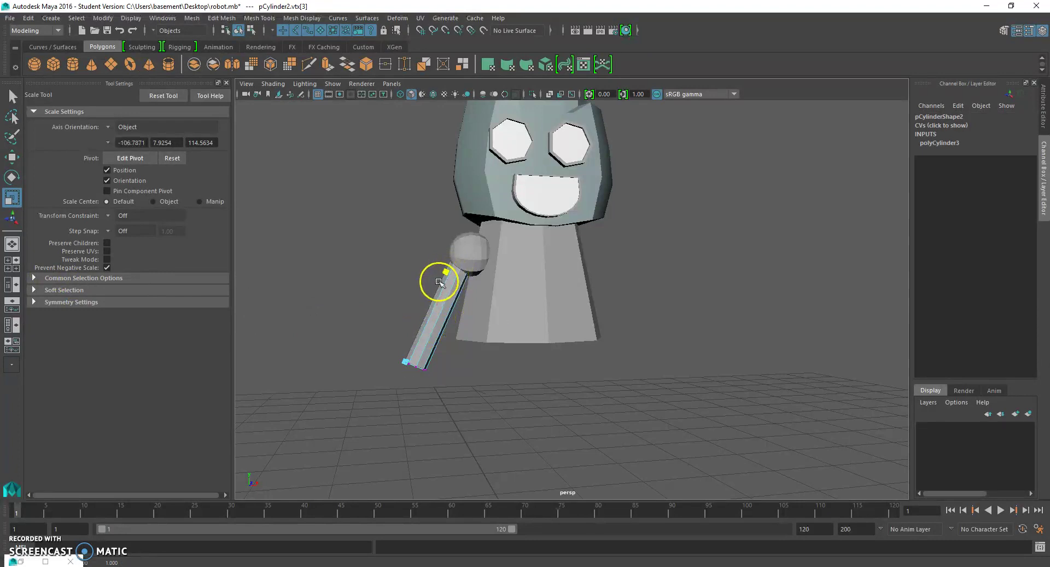
right_click(459, 284)
left_click(450, 298)
right_click_drag(448, 277, 498, 261)
left_click(455, 294)
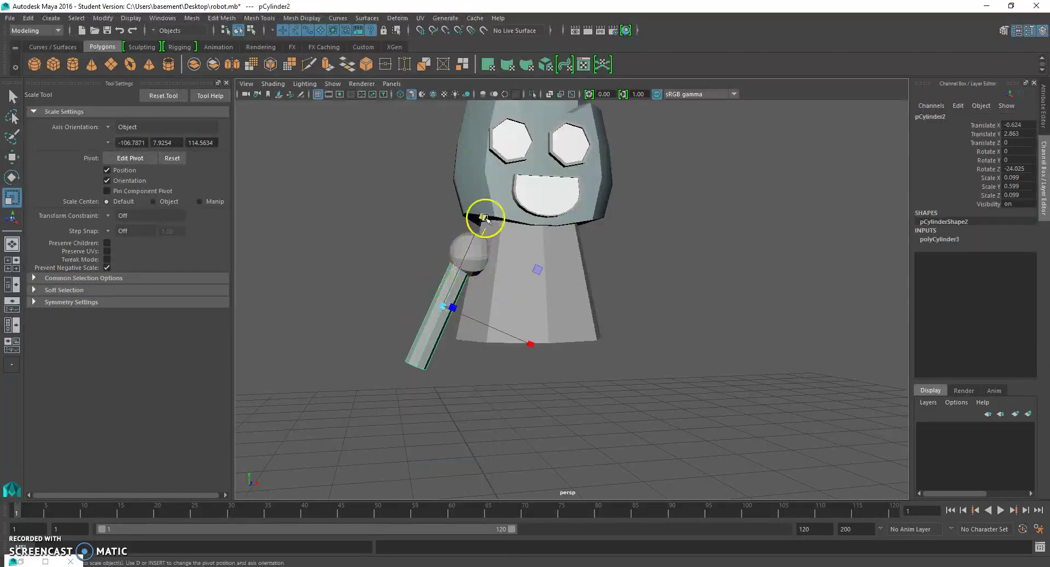
left_click_drag(485, 218, 426, 345)
key("w")
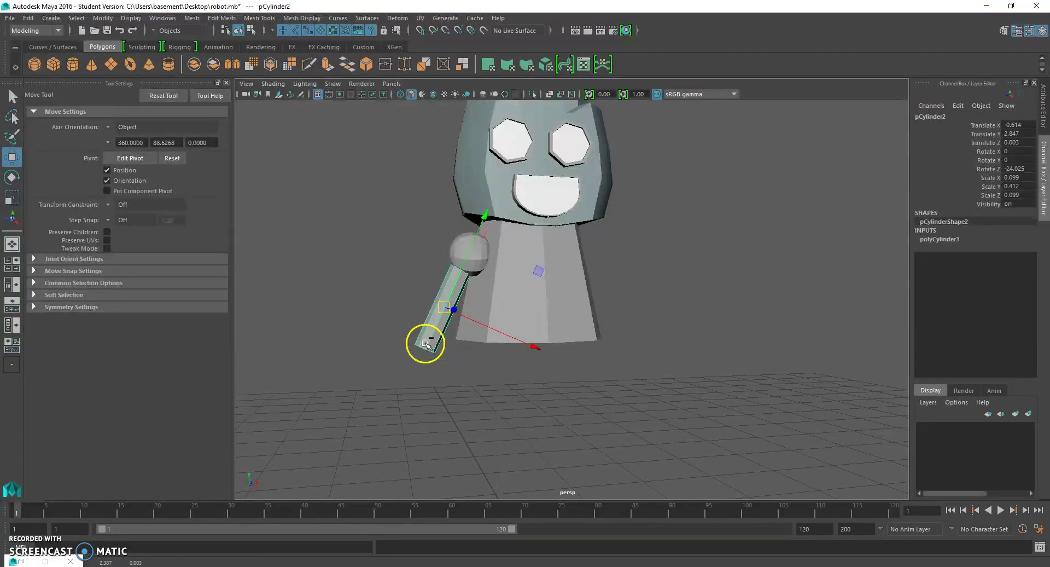
Step: Duplicate the arm cylinder and resize the copy into a shorter, thicker forearm of about Scale X 0.122, Y 0.26, Z 0.122
key("ctrl+d")
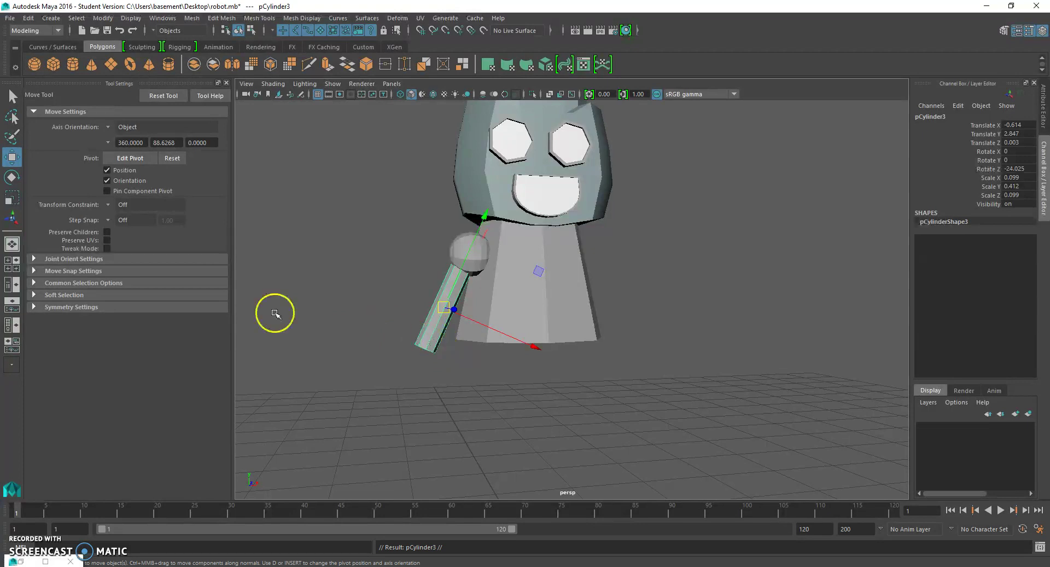
left_click(12, 197)
left_click_drag(482, 216, 476, 232)
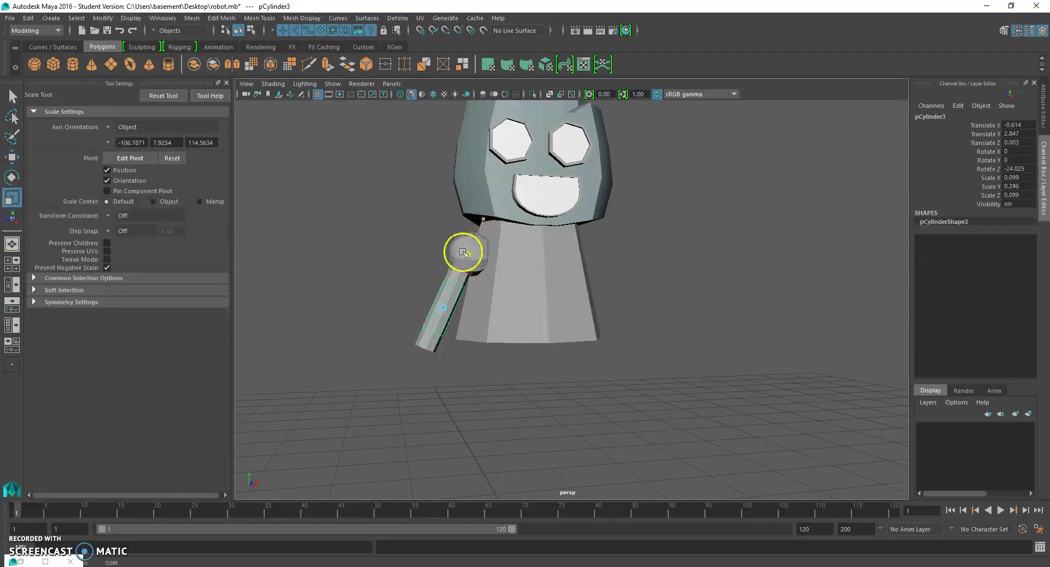
key("t")
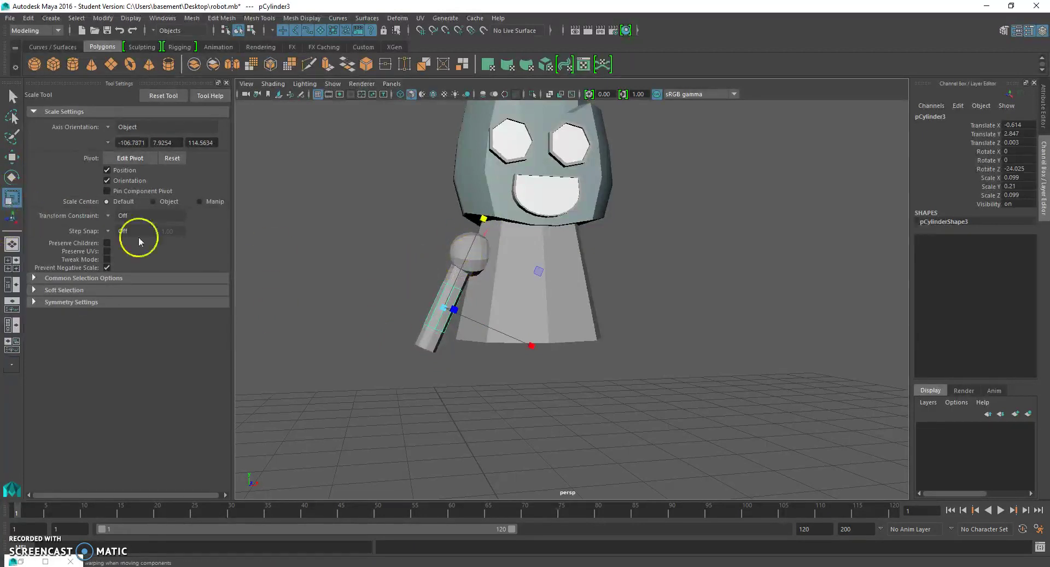
left_click_drag(432, 334, 569, 305, "alt")
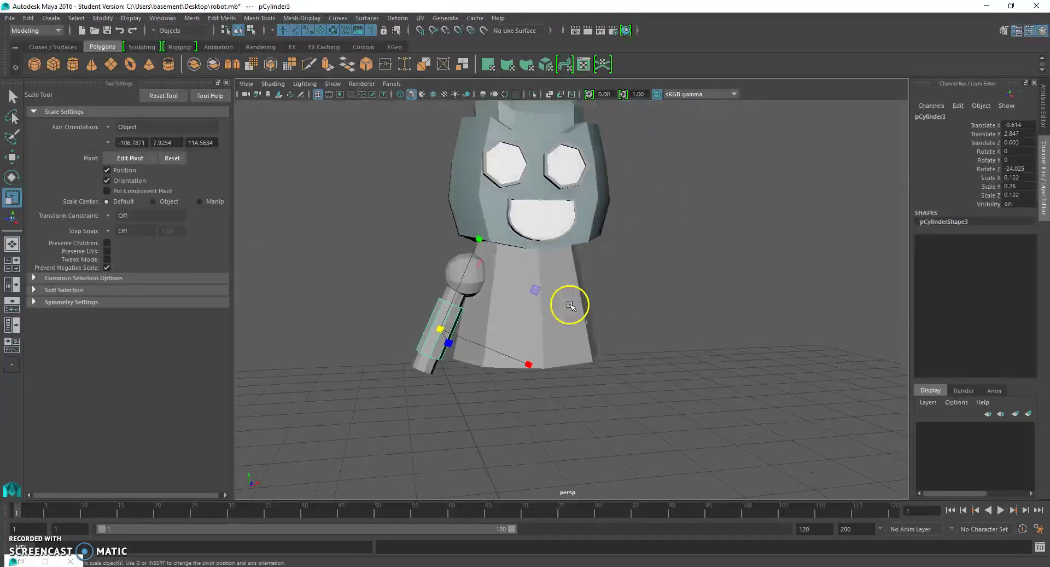
Step: Slide the forearm cylinder down along the arm to about X -0.739 and Y 2.567
key("w")
left_click_drag(466, 268, 445, 304)
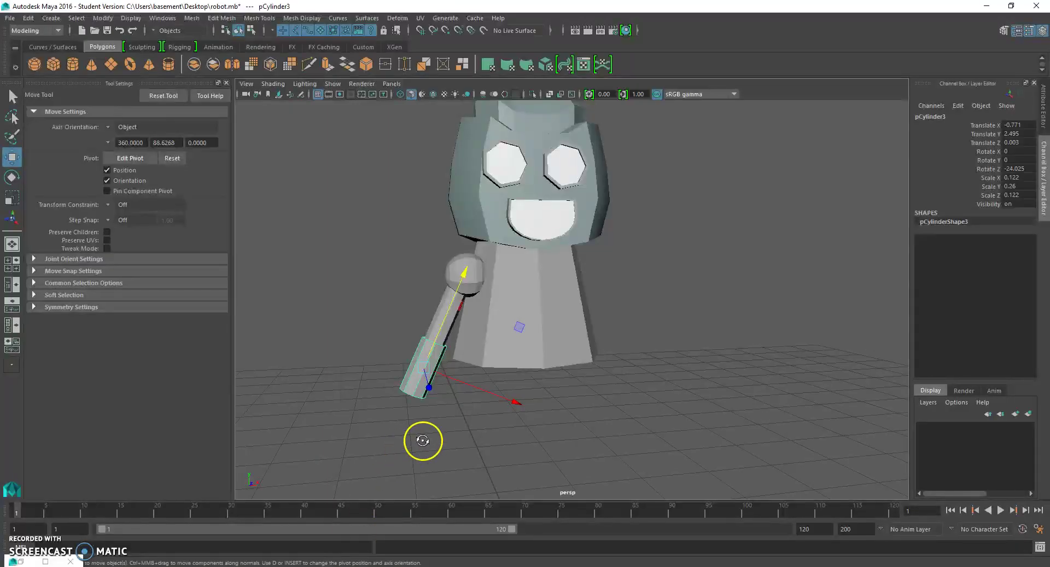
left_click_drag(422, 441, 500, 382, "alt")
left_click_drag(412, 323, 412, 316)
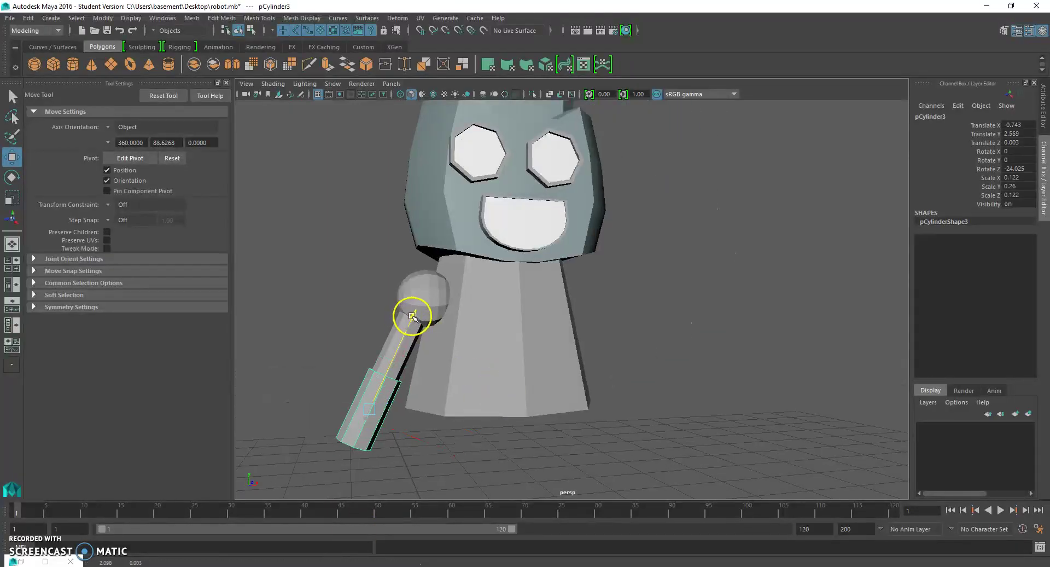
Step: Enlarge the forearm cylinder uniformly to about Scale X 0.157, Y 0.334 and Z 0.157
left_click(11, 196)
left_click_drag(339, 307, 349, 239, "alt")
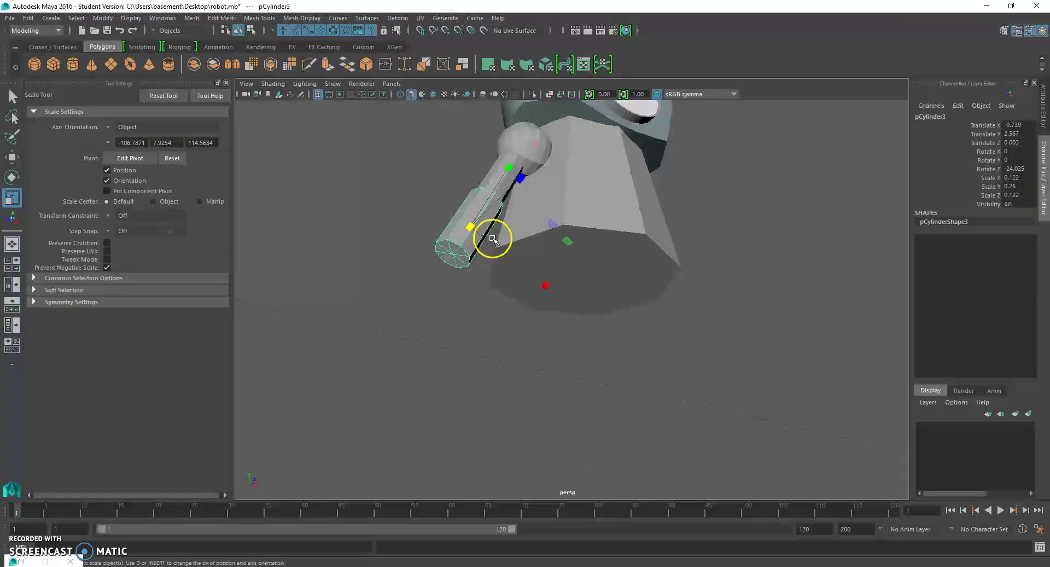
left_click_drag(492, 238, 582, 271, "alt")
left_click_drag(562, 192, 474, 289)
left_click(649, 321)
left_click_drag(650, 321, 476, 336, "alt")
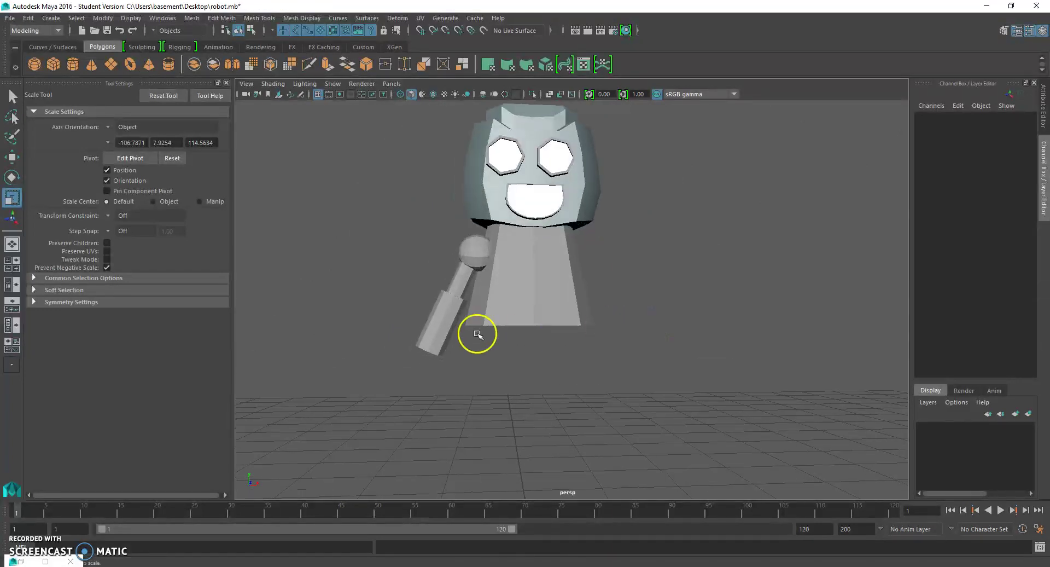
Step: Move the forearm cylinder slightly up along the arm so less of the thin upper arm shows below the shoulder sphere
left_click(432, 330)
key("w")
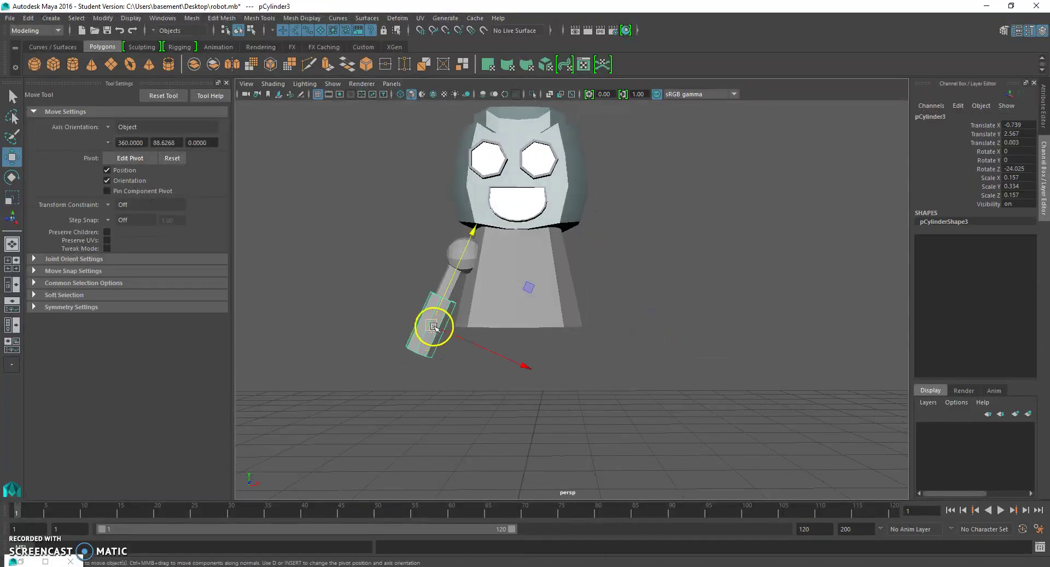
left_click_drag(431, 329, 437, 317)
left_click(420, 368)
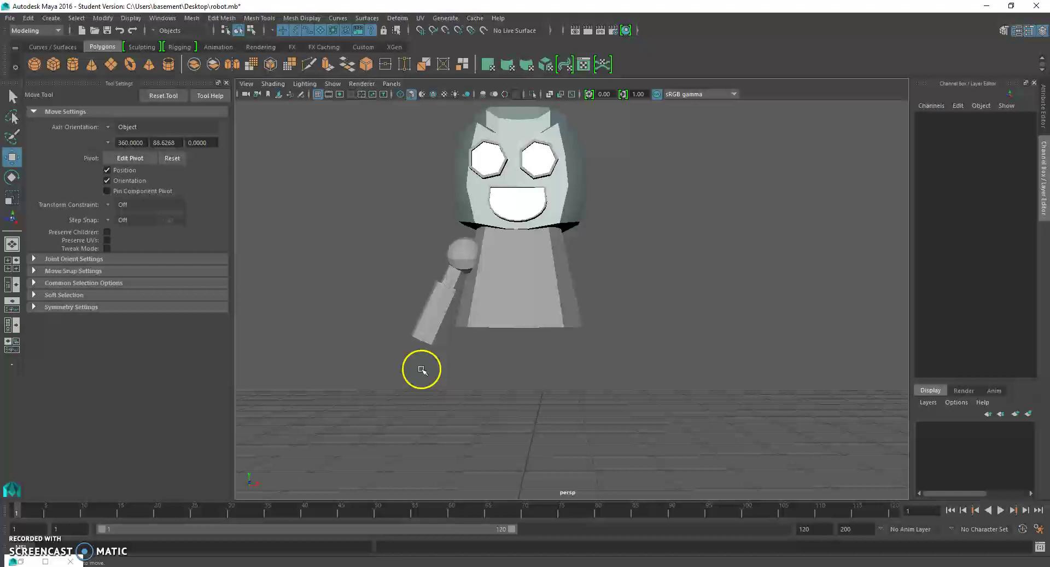
left_click_drag(419, 368, 490, 372, "alt")
Step: Check the reference image, then flare the forearm's lower end by scaling its end vertices up to about 1.2 and return to object mode
key("alt+Tab")
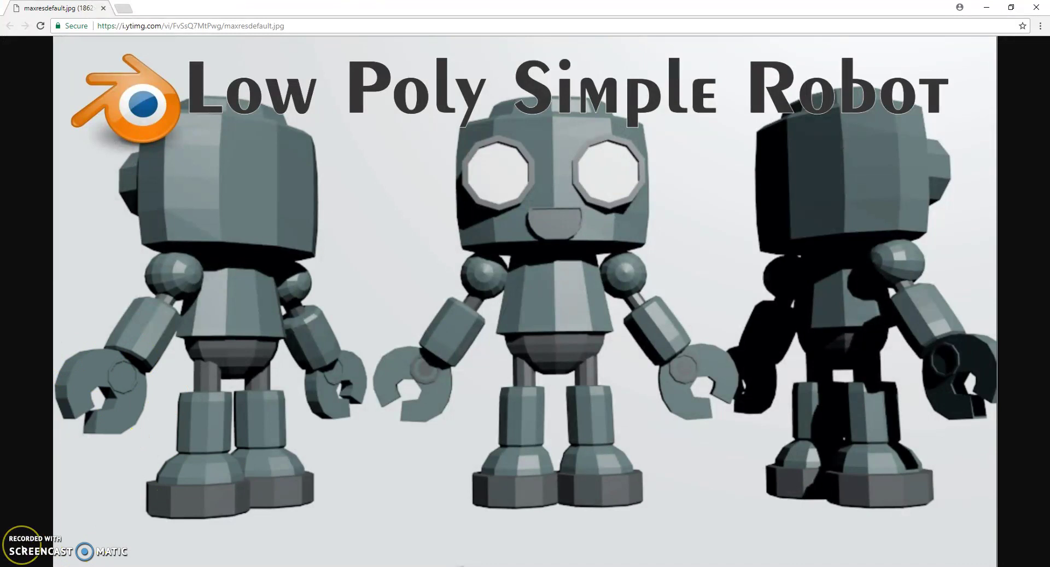
mouse_move(470, 566)
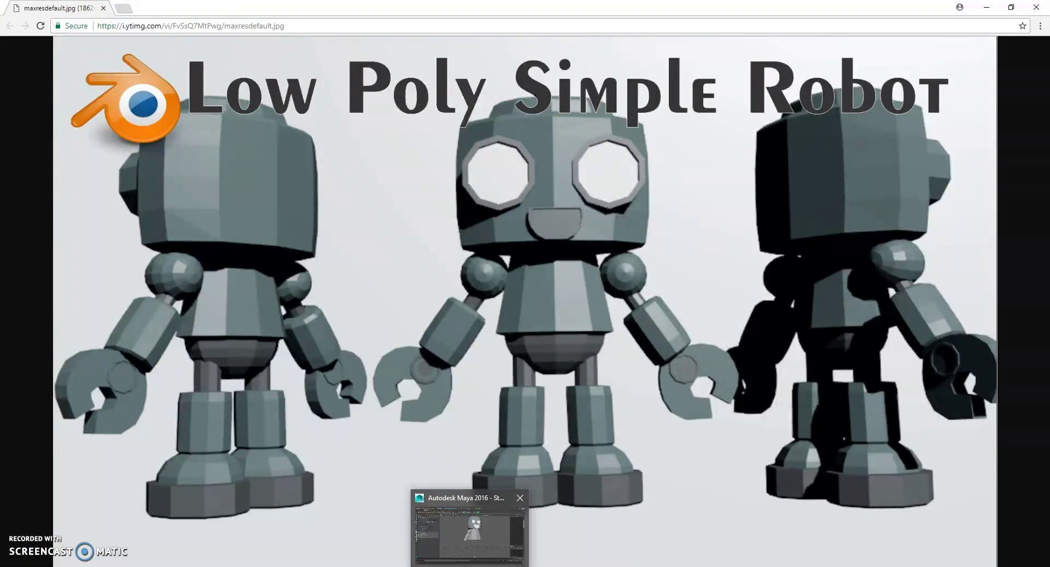
left_click(469, 533)
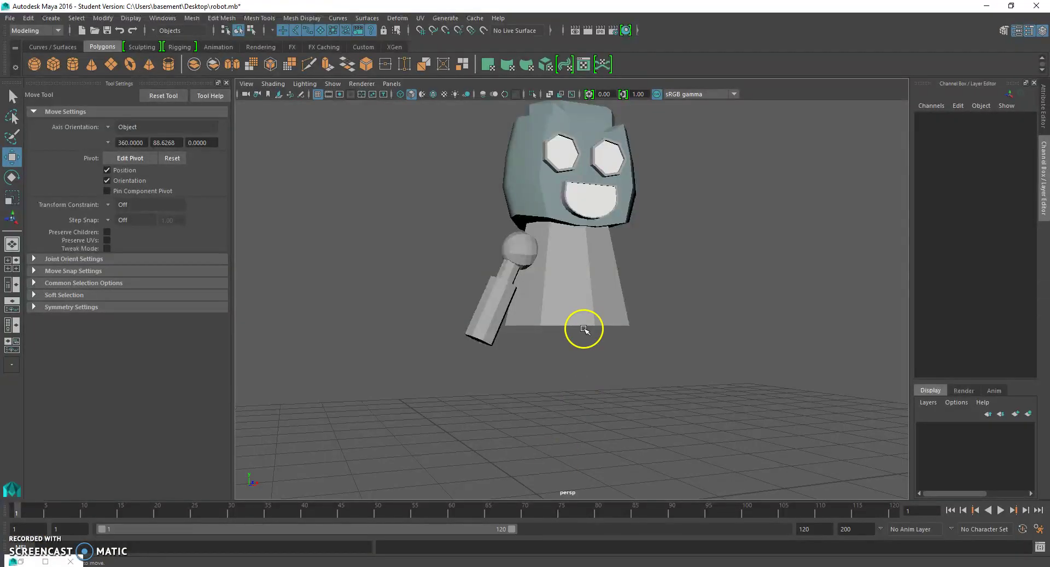
left_click_drag(585, 329, 552, 334, "alt")
left_click(459, 340)
right_click_drag(457, 336, 402, 280)
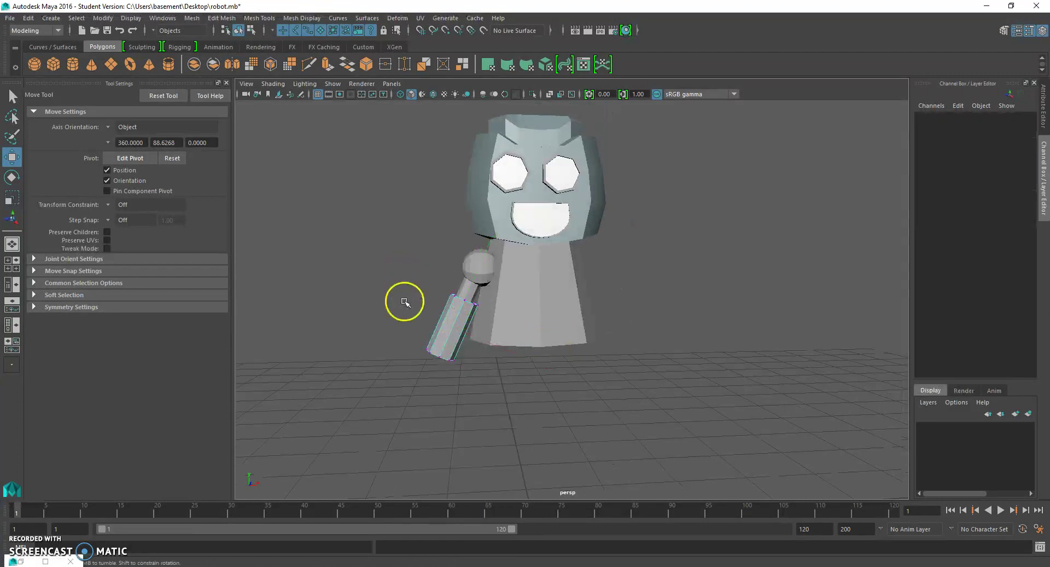
left_click_drag(405, 301, 463, 372)
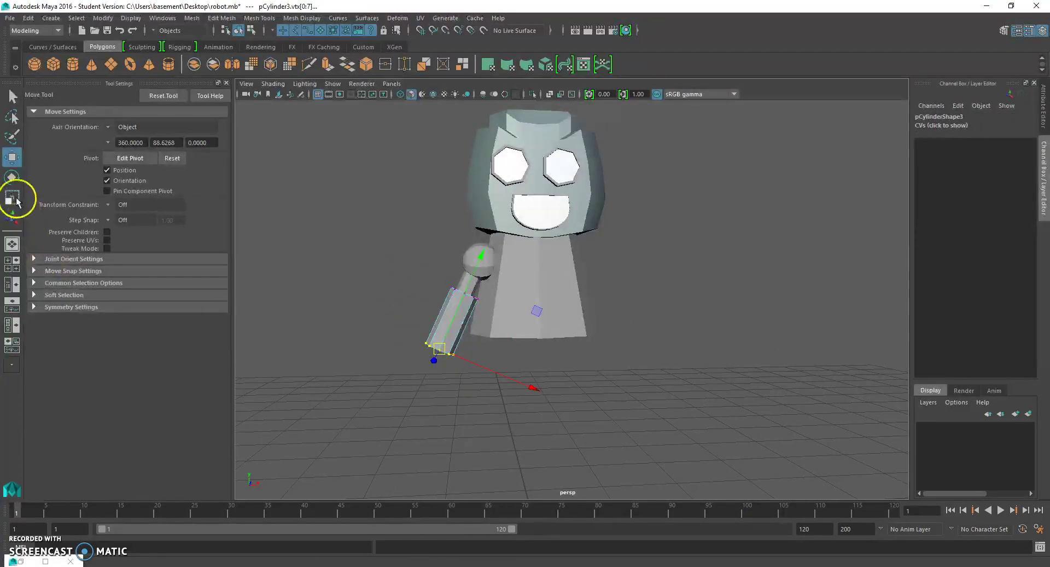
left_click(12, 197)
left_click_drag(328, 246, 476, 253, "alt")
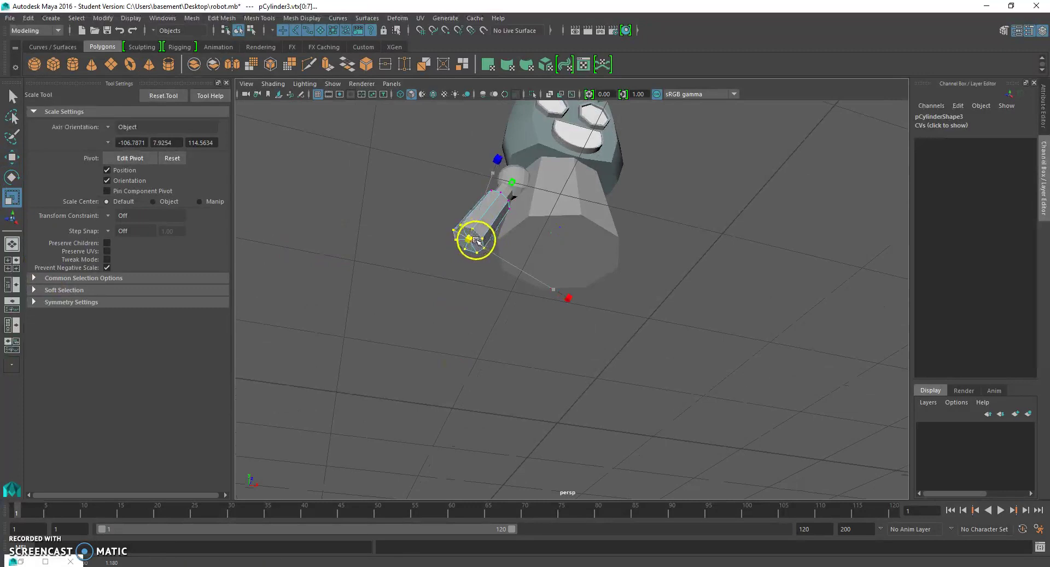
left_click_drag(476, 240, 481, 241)
left_click(476, 308)
left_click_drag(476, 309, 438, 353, "alt")
right_click_drag(441, 275, 485, 258)
Step: Create a polygon pipe primitive at the grid origin for the robot's claw hand
left_click_drag(485, 258, 343, 345, "alt")
left_click(49, 18)
mouse_move(91, 57)
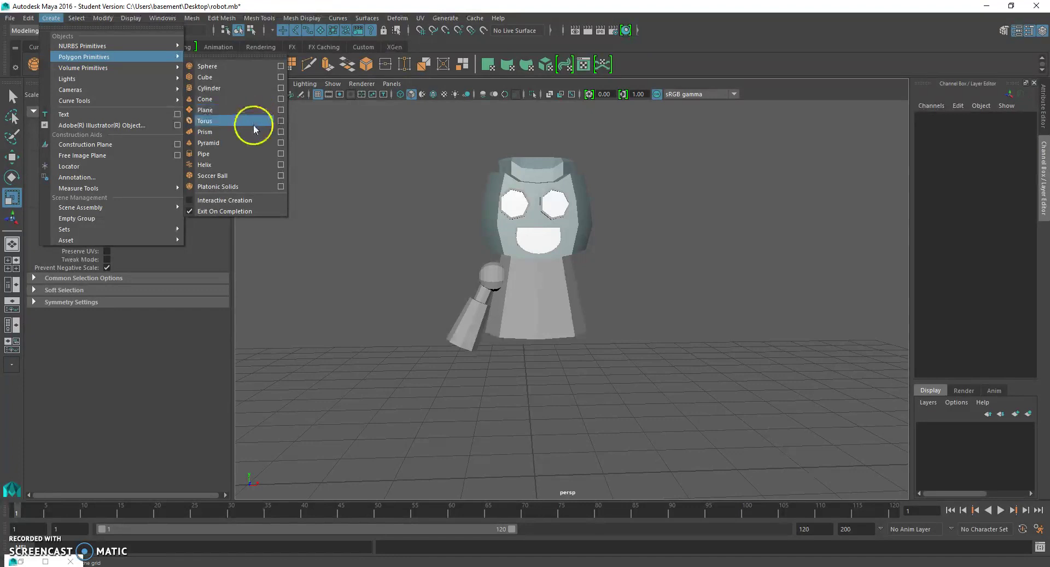
left_click(253, 153)
middle_click_drag(451, 398, 395, 285, "alt")
left_click_drag(395, 285, 402, 319, "alt")
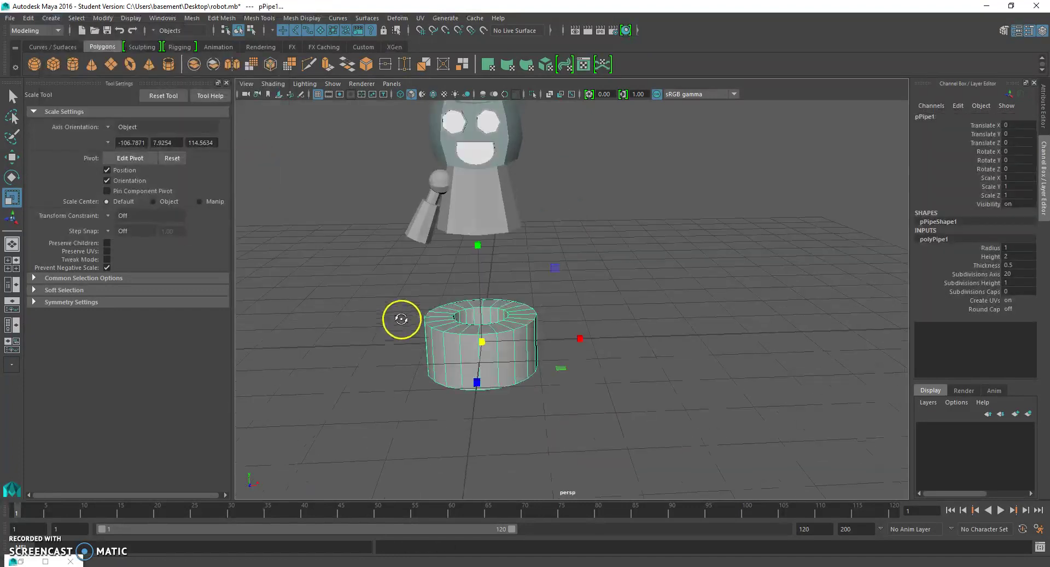
Step: Rotate the pipe to about Rotate Z -117.619 and compare it with the claw in the reference image
key("e")
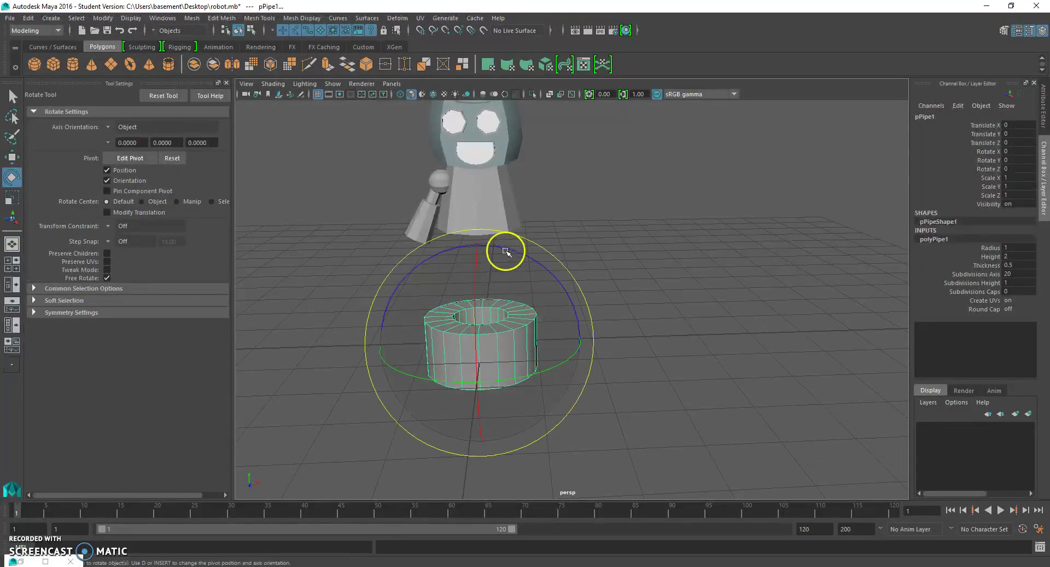
left_click_drag(499, 248, 597, 463)
left_click_drag(597, 463, 615, 416, "alt")
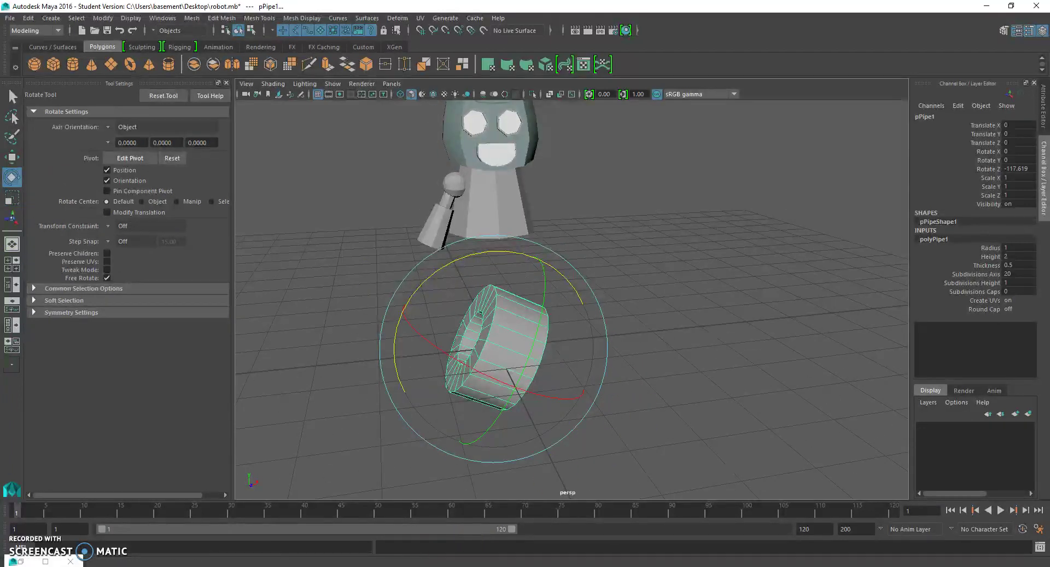
key("alt+Tab")
key("alt+Tab")
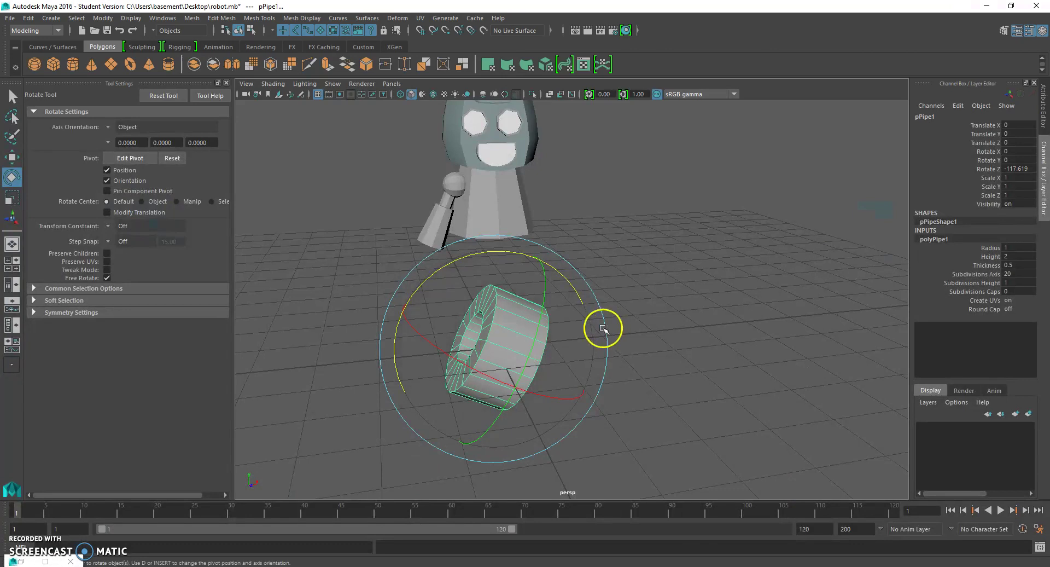
Step: Scale the pipe uniformly to about 0.527 and set its Subdivisions Axis to 8
left_click(13, 158)
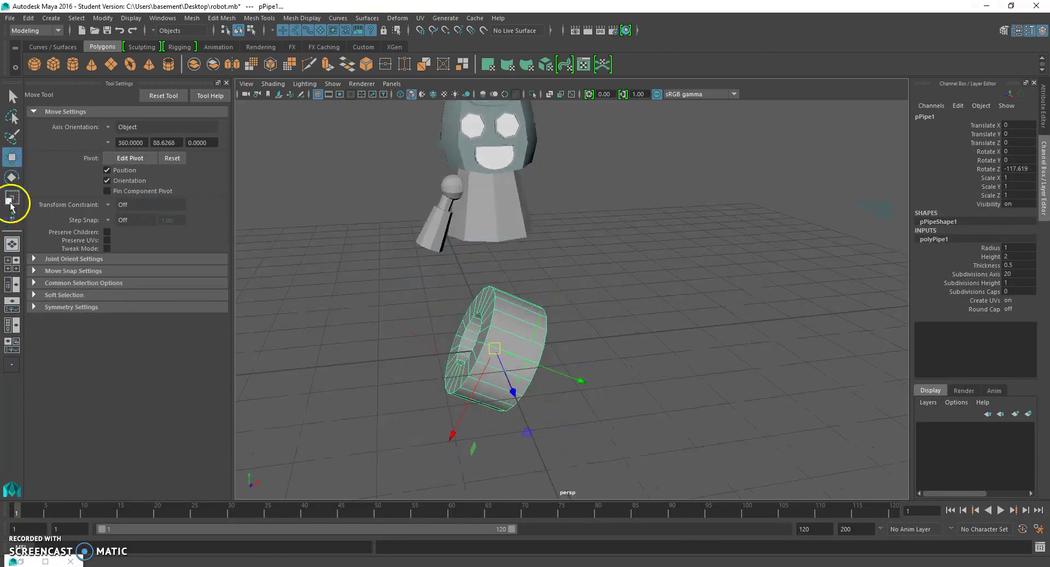
left_click(11, 201)
left_click_drag(491, 347, 316, 304)
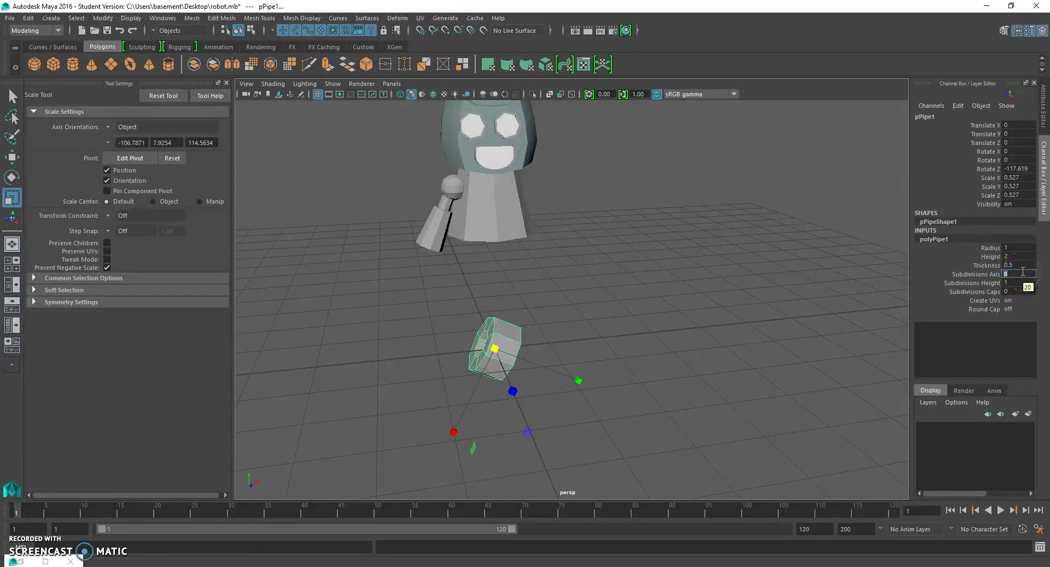
Step: Move the pipe to the lower end of the forearm at about X -1.217, Y 1.5 and Z 0.064
left_click(12, 155)
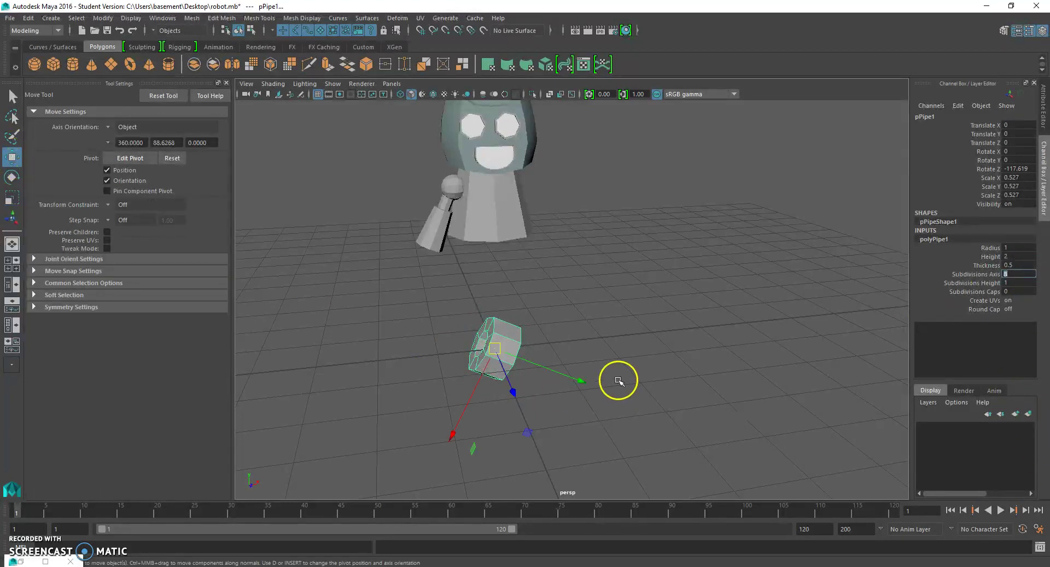
left_click_drag(619, 380, 501, 334, "alt")
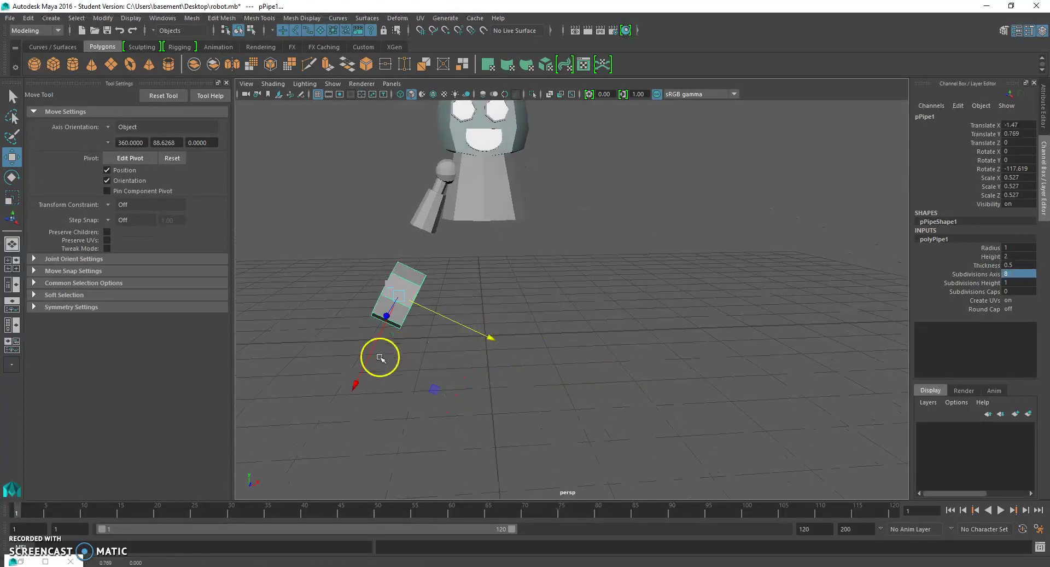
middle_click_drag(356, 379, 373, 341)
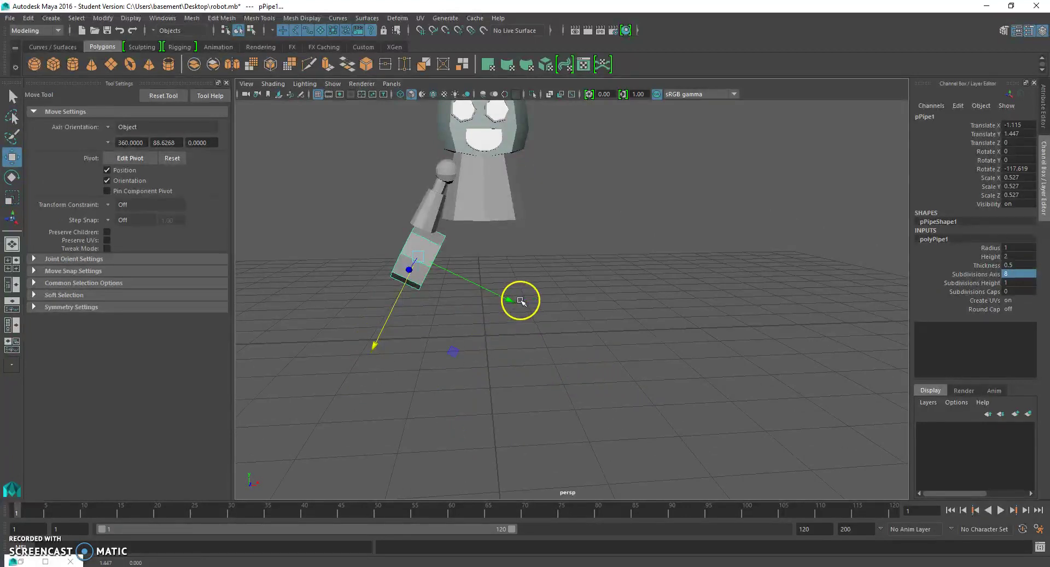
left_click_drag(509, 300, 556, 311, "alt")
middle_click_drag(556, 312, 673, 307)
left_click_drag(673, 307, 575, 306, "alt")
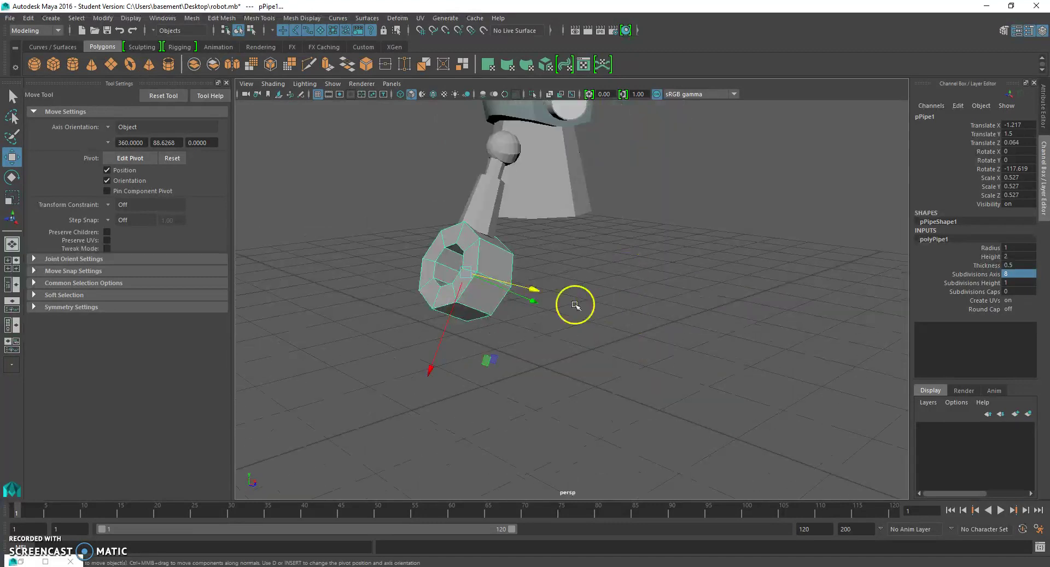
Step: Scale the claw pipe down uniformly to about 0.339
key("r")
left_click_drag(478, 279, 416, 252)
left_click(12, 137)
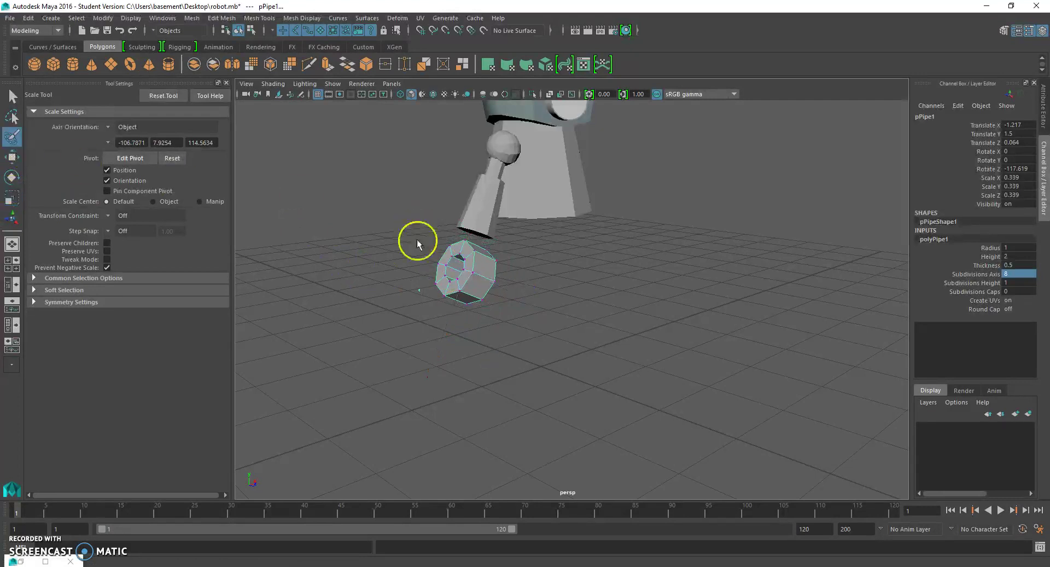
Step: Position the pipe just below the forearm's lower end, at about X -1.186 and Y 1.559
scroll(433, 238, "up", 3)
middle_click_drag(437, 234, 428, 276, "alt")
left_click(12, 157)
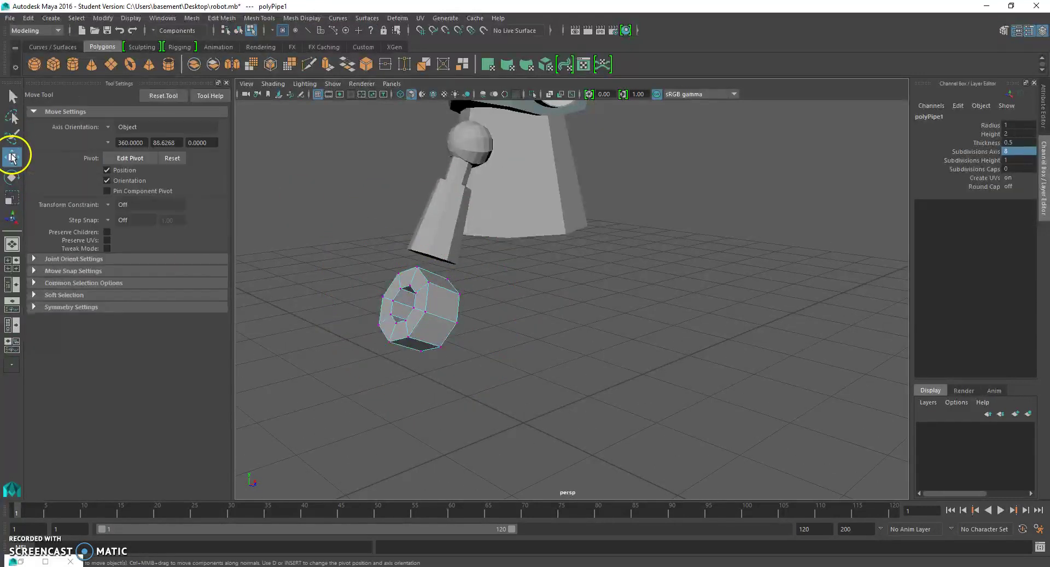
right_click(435, 275)
left_click(448, 261)
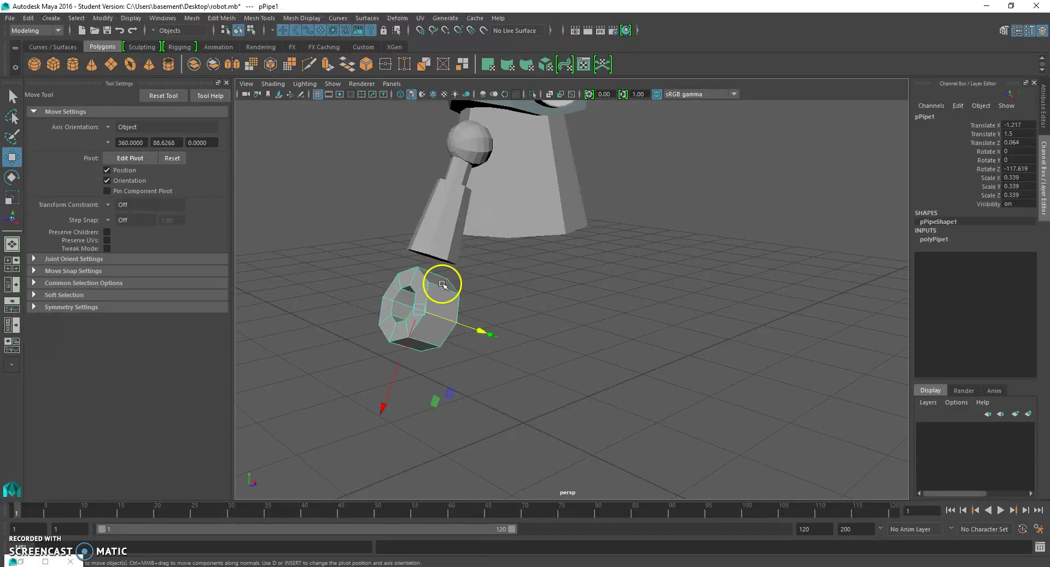
left_click_drag(385, 406, 401, 381)
left_click(390, 367)
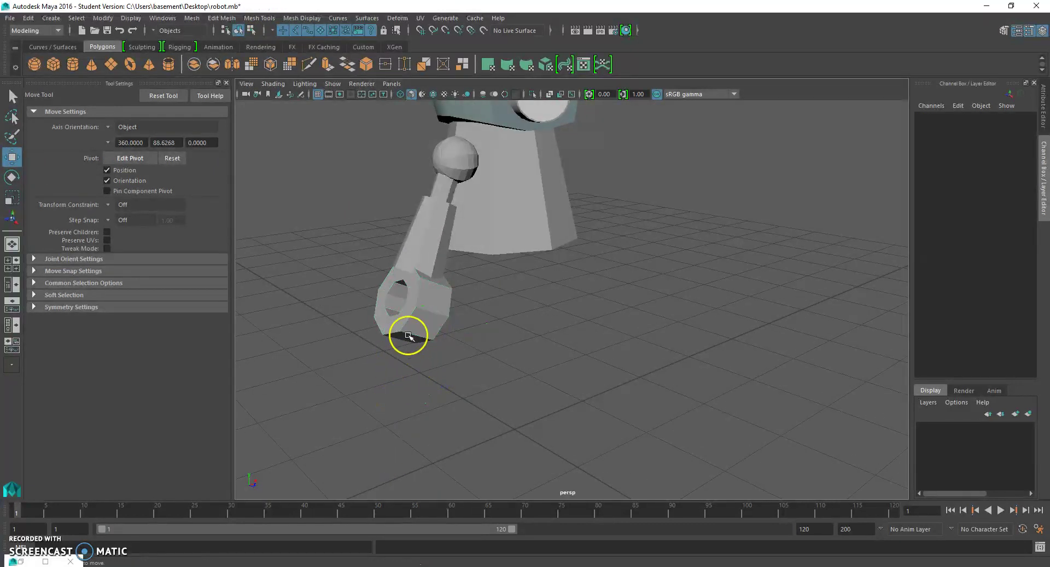
left_click(413, 313)
left_click_drag(398, 344, 387, 360)
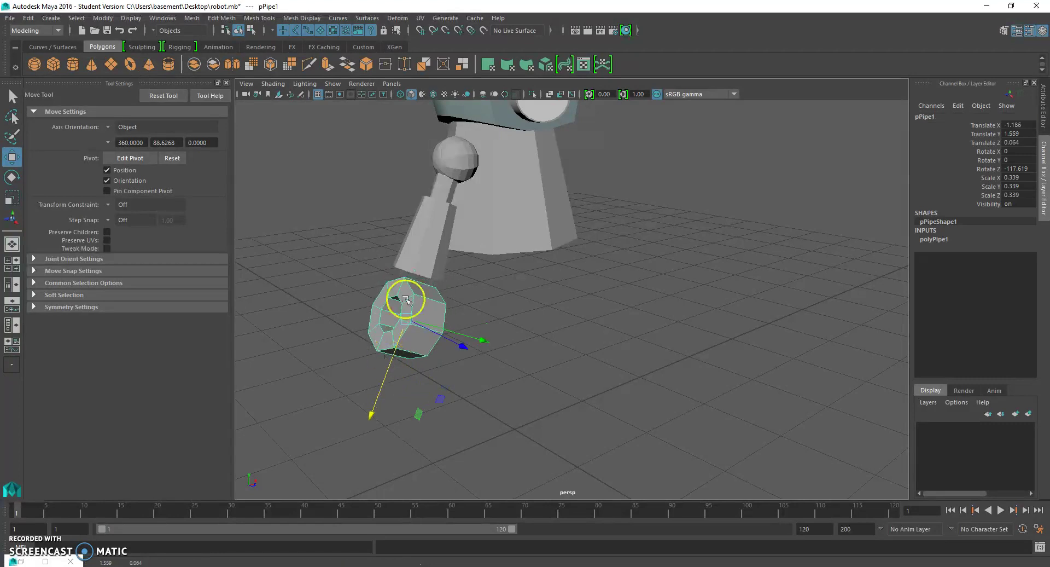
Step: Duplicate the thin upper arm cylinder and slide the copy down the arm to form a wrist between forearm and claw
left_click(444, 203)
key("ctrl+d")
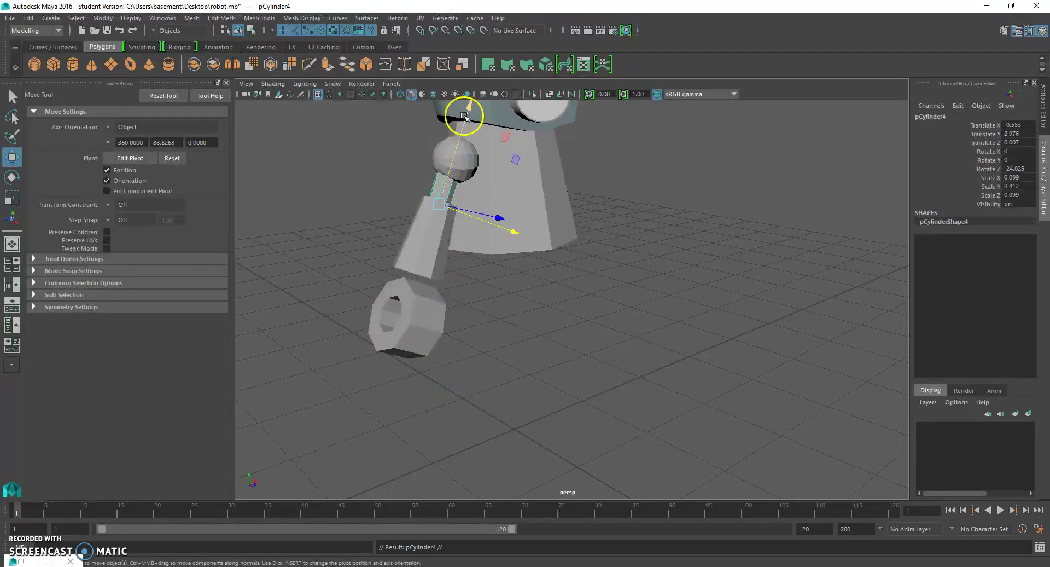
left_click_drag(465, 116, 461, 136)
left_click(509, 272)
Step: Delete the outer side face and adjoining end face of one pipe segment to start the claw opening
left_click_drag(509, 272, 575, 312, "alt")
scroll(564, 313, "up", 2)
right_click_drag(512, 292, 513, 302)
scroll(518, 301, "up", 2)
left_click_drag(459, 329, 482, 327, "alt")
left_click(517, 312)
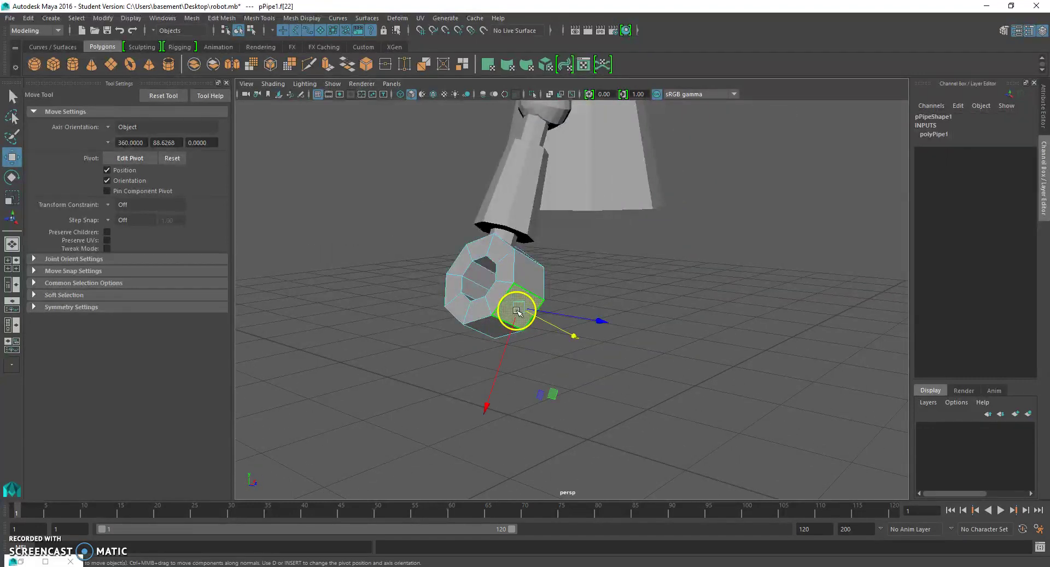
key("Delete")
left_click(499, 298)
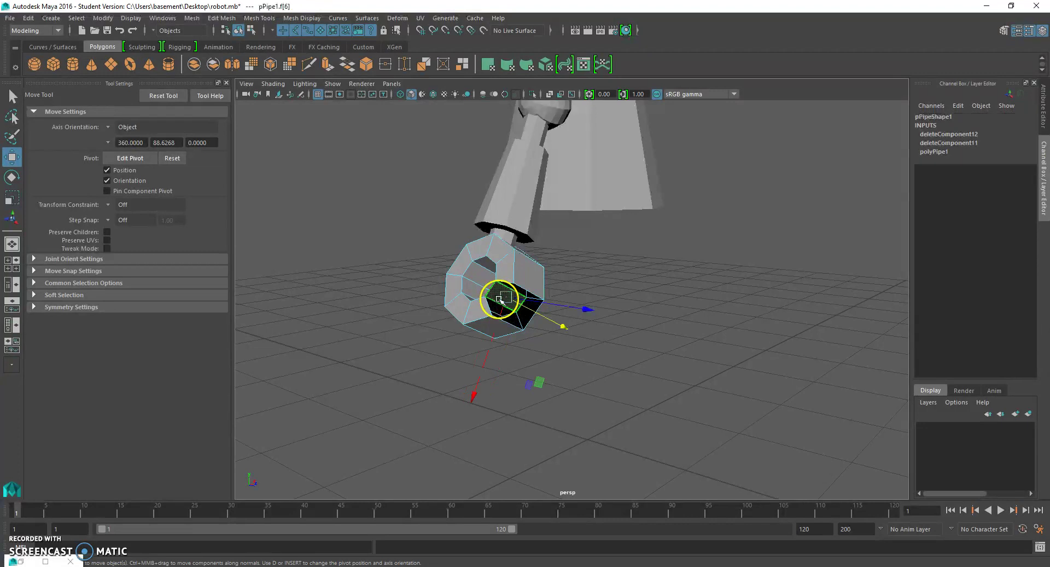
key("Delete")
Step: Undo the last change to the claw and compare its opening with the hands in the reference image
left_click_drag(536, 323, 632, 330, "alt")
key("alt+Tab")
key("alt+Tab")
key("ctrl+z")
left_click(590, 374)
right_click_drag(636, 275, 634, 302)
left_click_drag(633, 302, 576, 298, "alt")
key("alt+Tab")
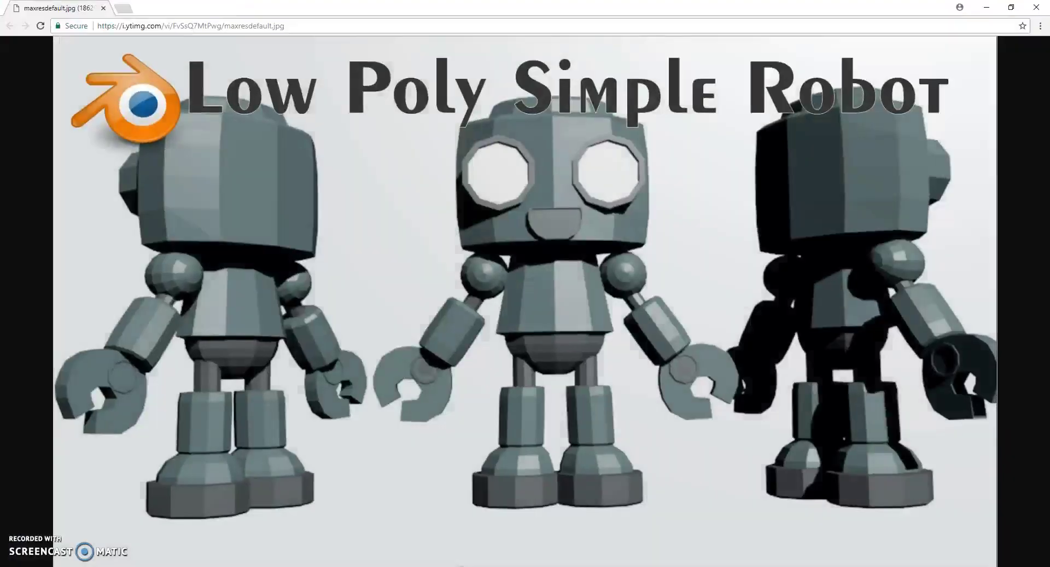
key("alt+Tab")
Step: Delete the remaining faces of the open pipe segment, including its inner face, to complete the claw gap
left_click_drag(542, 336, 640, 356, "alt")
left_click(639, 357)
key("Delete")
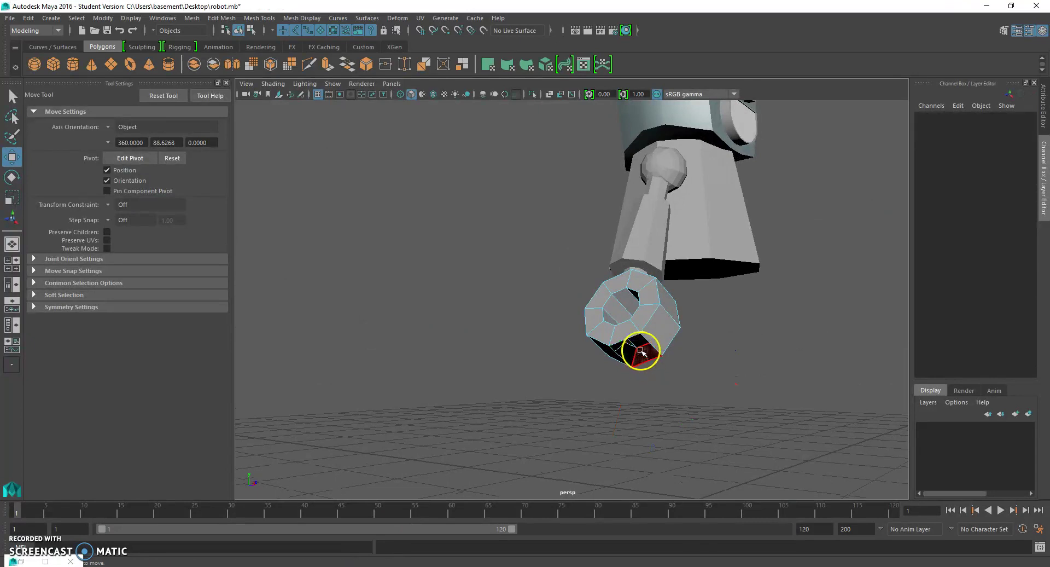
left_click(629, 332)
key("Delete")
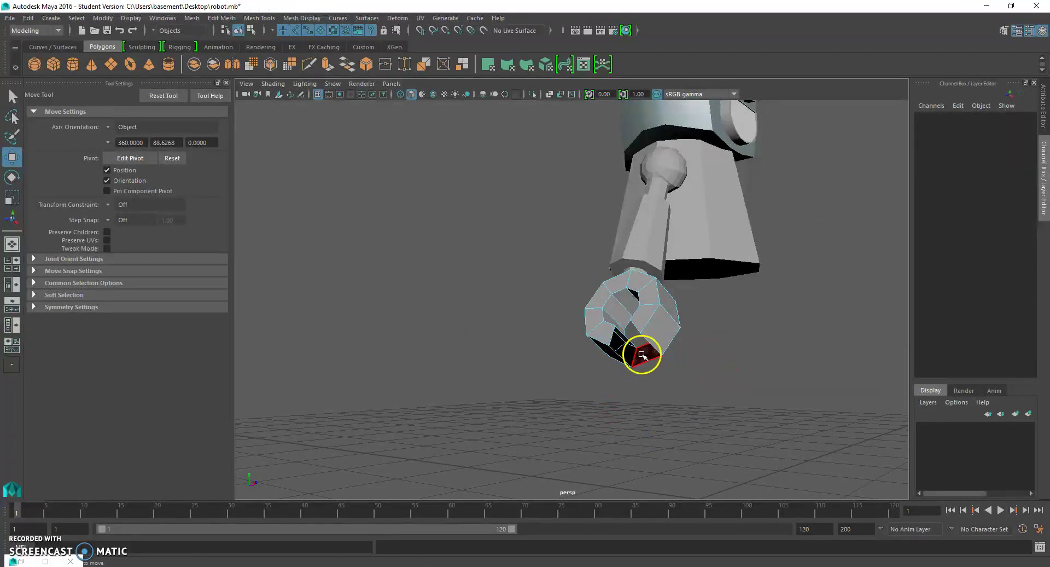
left_click(641, 355)
key("Delete")
Step: Return the claw to object mode and rotate it to about Rotate Y -35.223
scroll(643, 368, "down", 2)
left_click_drag(614, 362, 548, 377, "alt")
right_click_drag(461, 349, 517, 262)
left_click(459, 354)
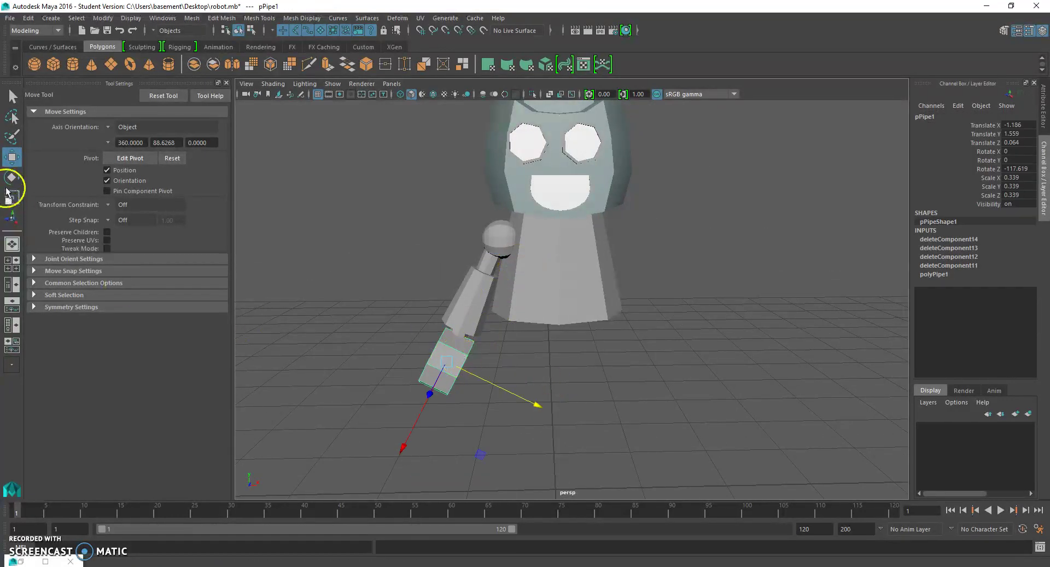
left_click(12, 177)
left_click_drag(452, 354, 621, 361)
left_click(740, 363)
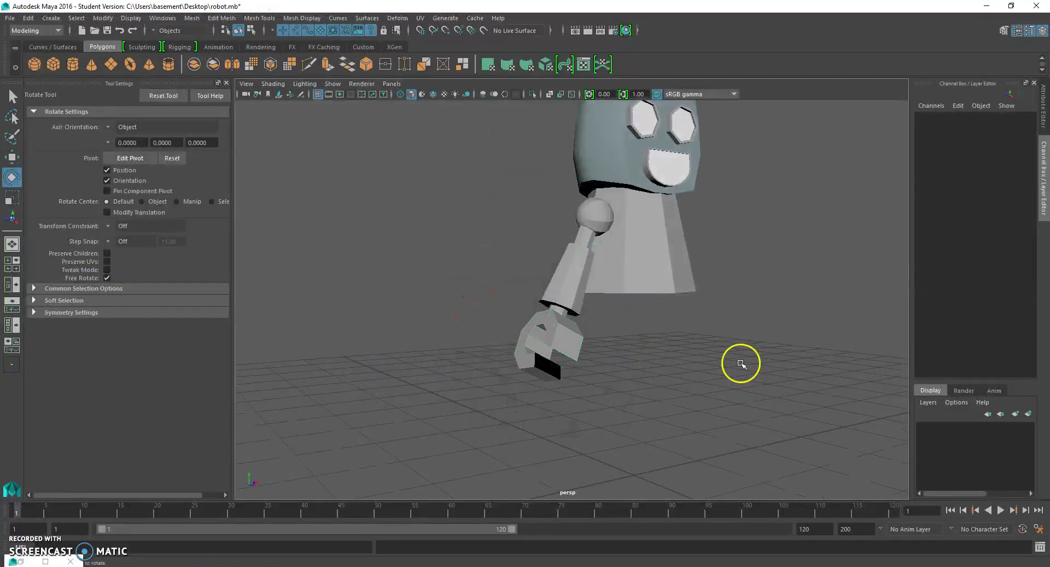
Step: Select the border edges of the claw's lower open end and close it with Fill Hole
scroll(668, 377, "up", 2)
left_click(550, 370)
left_click_drag(525, 382, 480, 300, "alt")
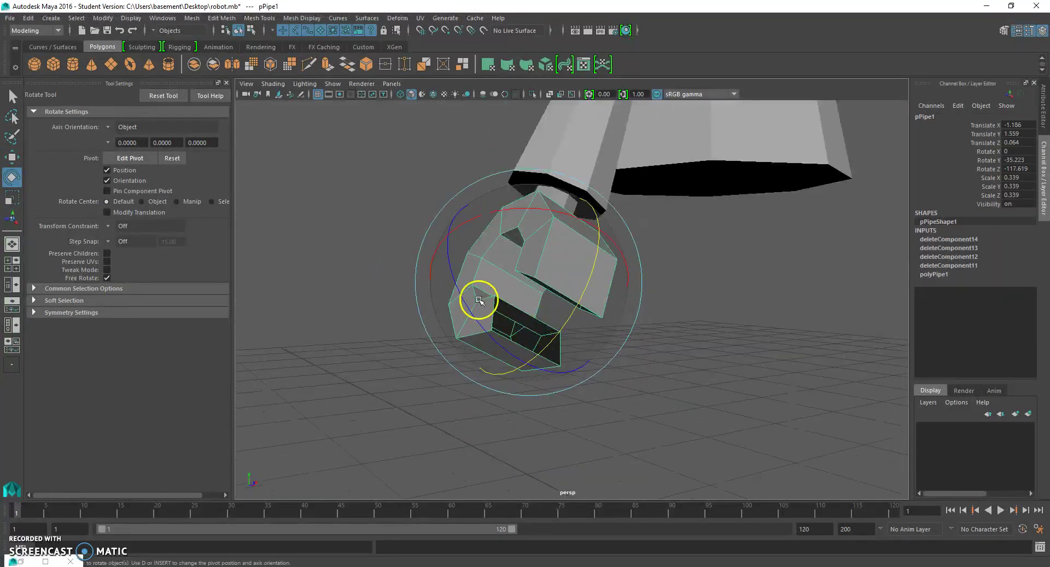
right_click_drag(488, 303, 495, 244)
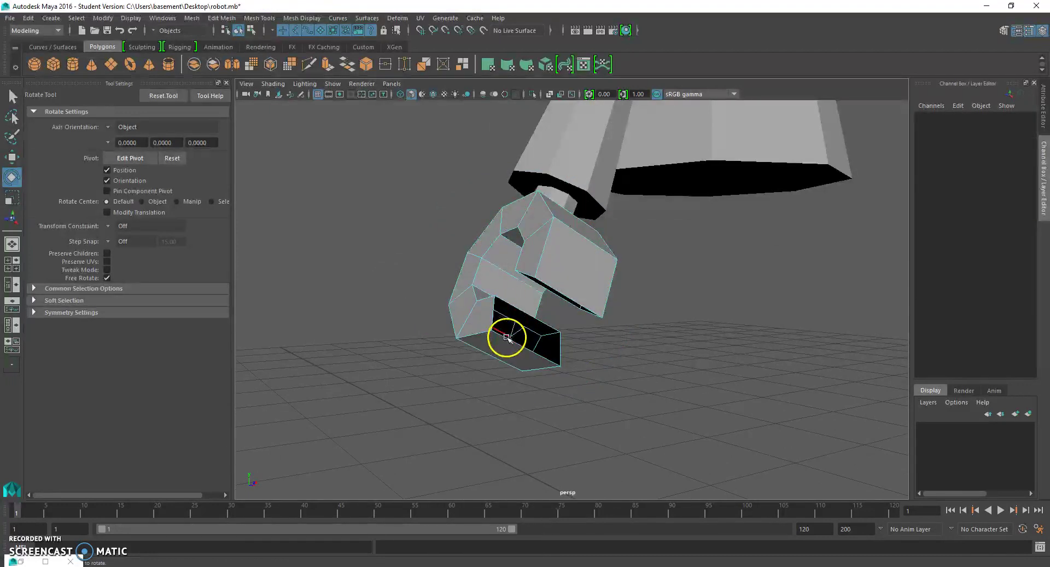
left_click(507, 337)
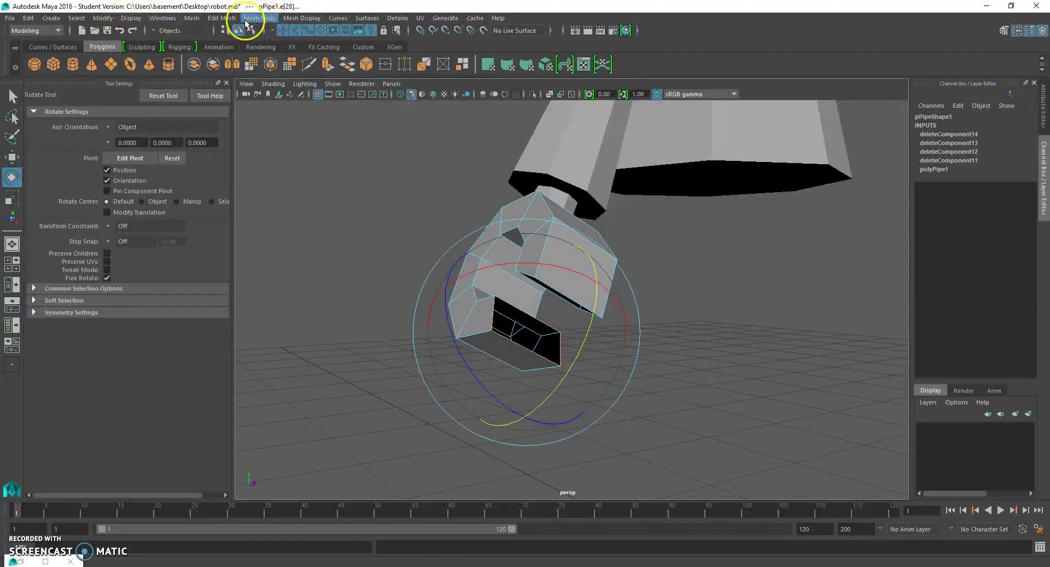
left_click(192, 18)
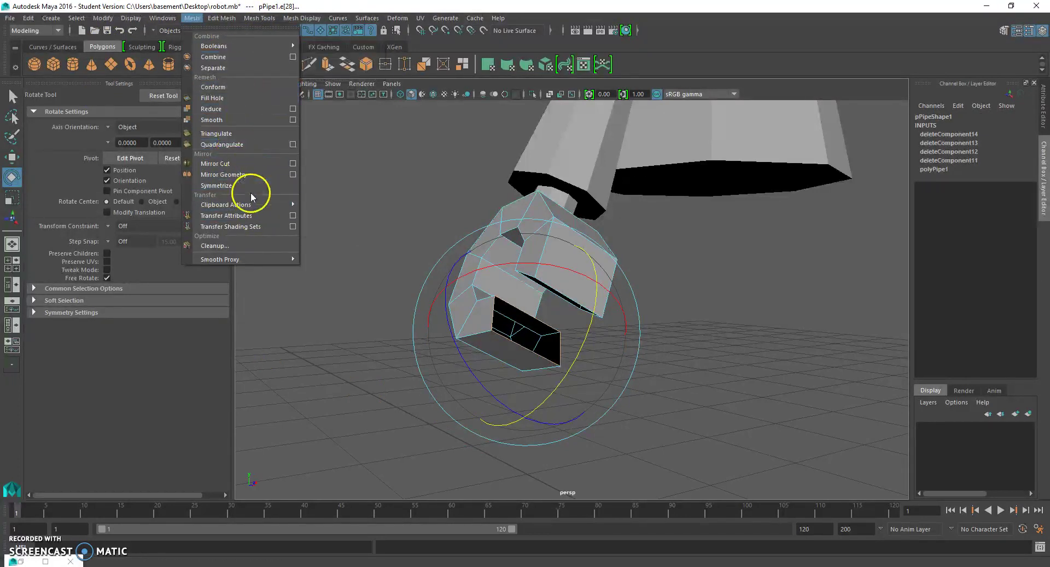
left_click(236, 98)
Step: Close the open end of the claw's other finger with Fill Hole from its border edges
left_click_drag(248, 126, 722, 300, "alt")
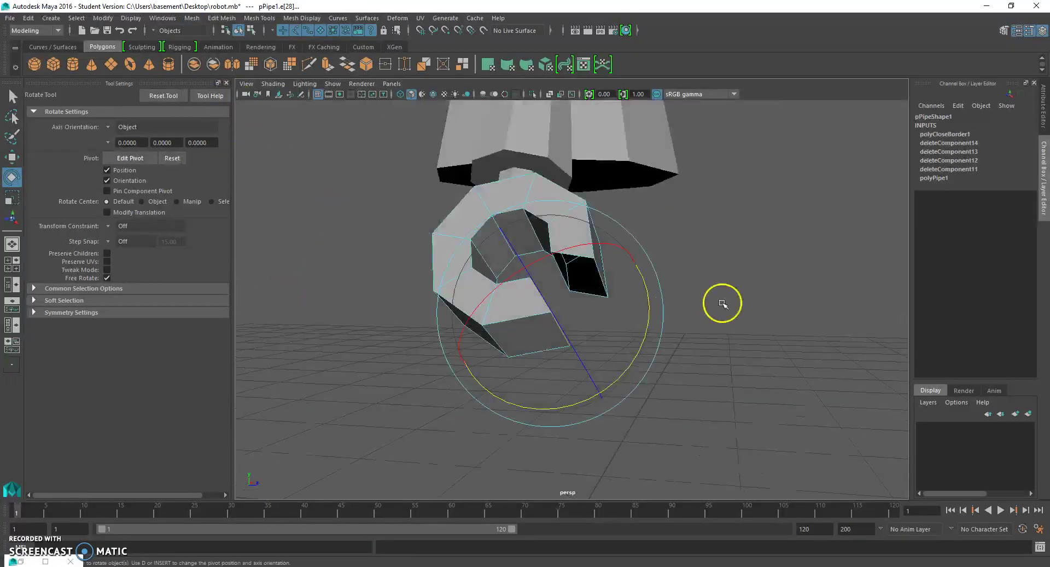
left_click(722, 301)
right_click_drag(582, 238, 588, 205)
double_click(562, 253)
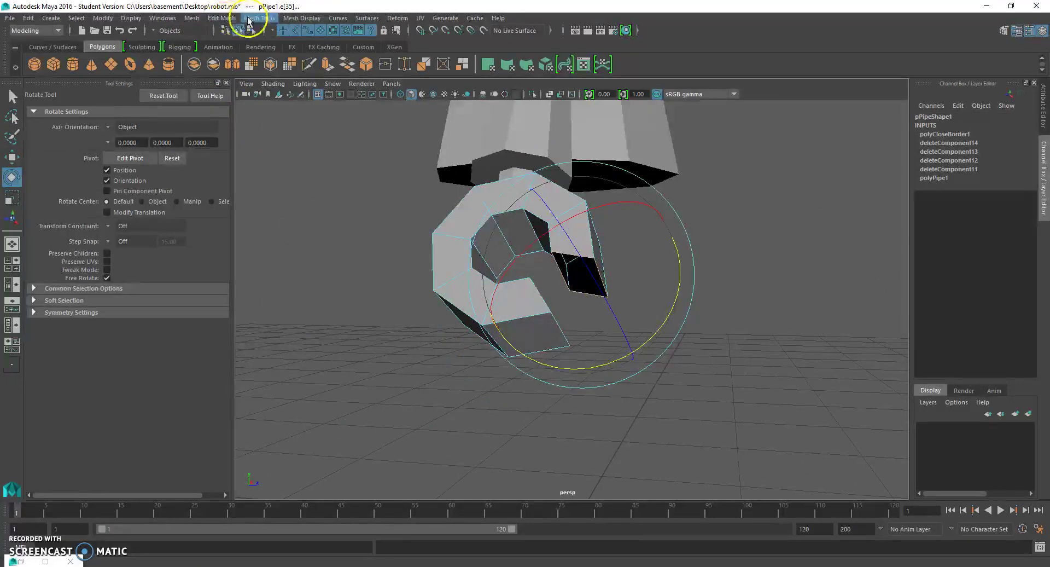
left_click(193, 20)
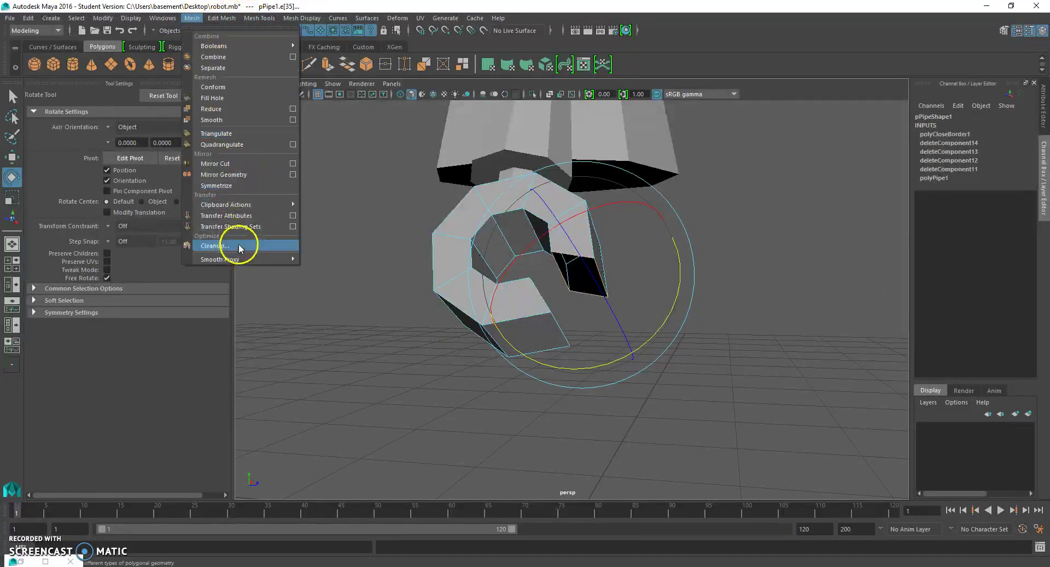
left_click(253, 99)
left_click(371, 314)
Step: Return the claw to object mode and inspect the whole arm against the robot's body
scroll(386, 305, "down", 5)
left_click_drag(386, 304, 310, 307, "alt")
scroll(310, 307, "down", 5)
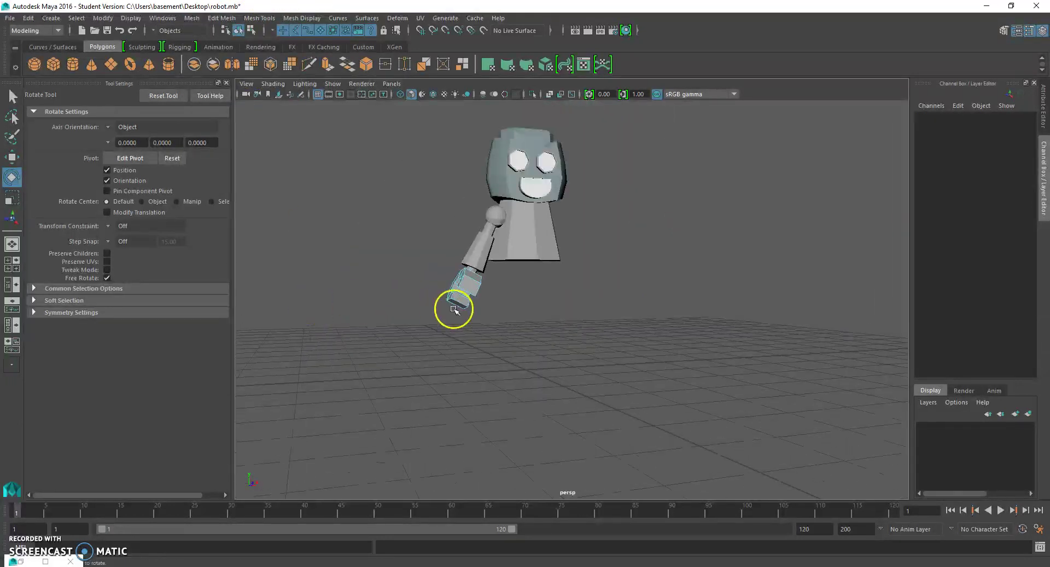
middle_click_drag(457, 307, 410, 329, "alt")
scroll(410, 328, "up", 4)
mouse_move(433, 328)
left_mouse_down("alt")
mouse_move(465, 323)
mouse_move(436, 321)
left_mouse_up("alt")
scroll(452, 321, "down", 2)
right_click_drag(398, 306, 424, 274)
left_click_drag(425, 273, 444, 265, "alt")
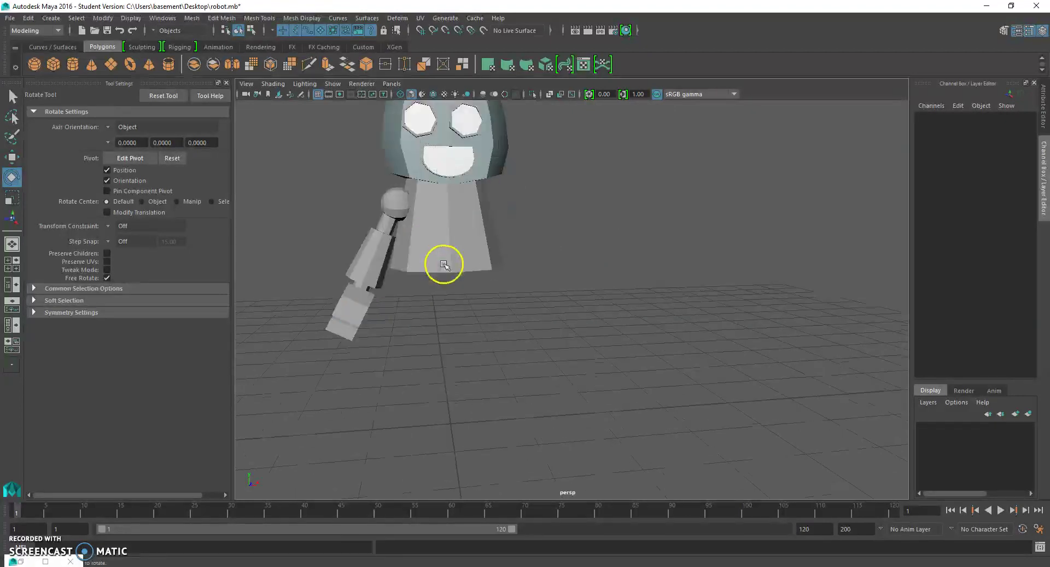
left_click_drag(523, 297, 493, 295, "alt")
Step: Select the shoulder sphere, upper rod, forearm, wrist and claw together and duplicate them
left_click(352, 293)
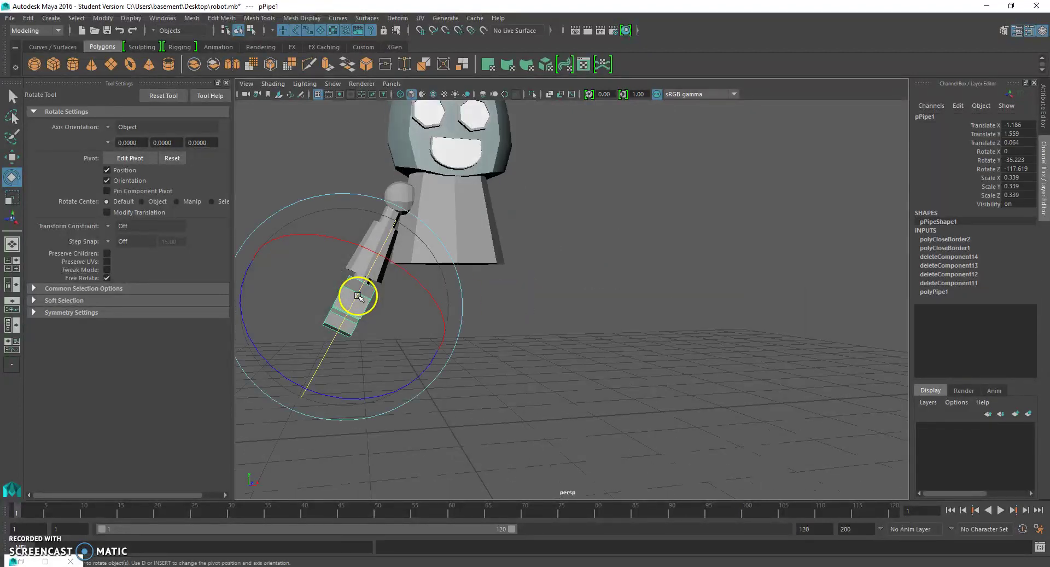
key("q")
left_click(363, 281, "shift")
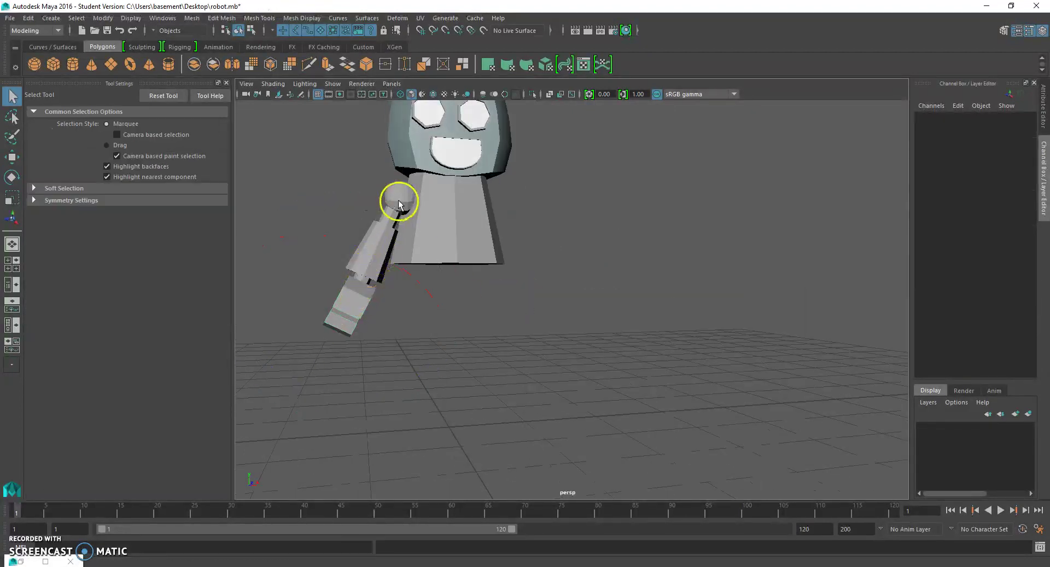
left_click(399, 202, "shift")
left_click(397, 209, "shift")
left_click(401, 202, "shift")
left_click(391, 217, "shift")
left_click(381, 248, "shift")
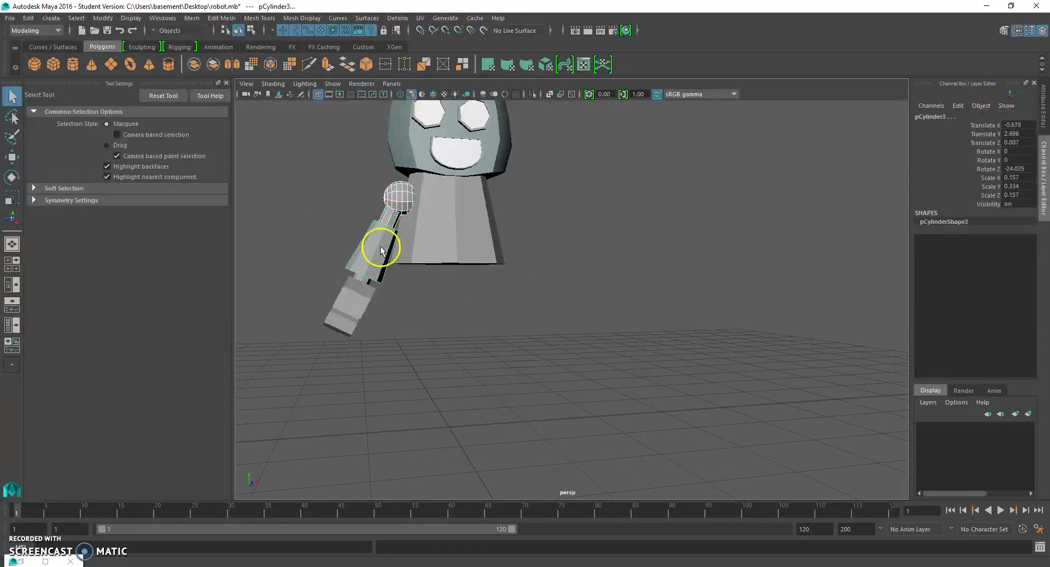
left_click(365, 279, "shift")
left_click(365, 280, "shift")
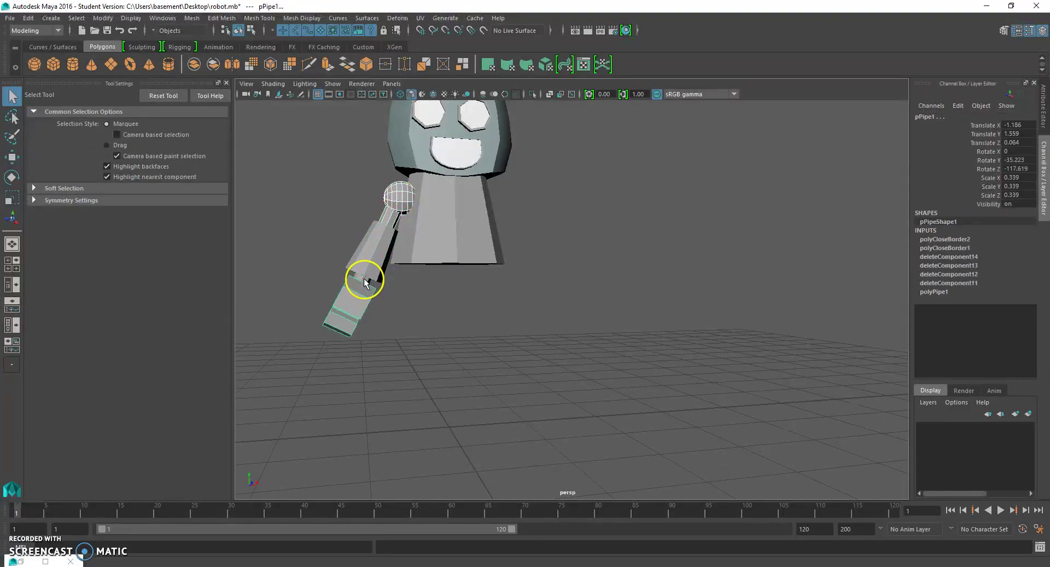
left_click(365, 280, "shift")
scroll(367, 282, "up", 2)
left_click(326, 253)
left_click_drag(352, 248, 386, 265, "alt")
key("ctrl+d")
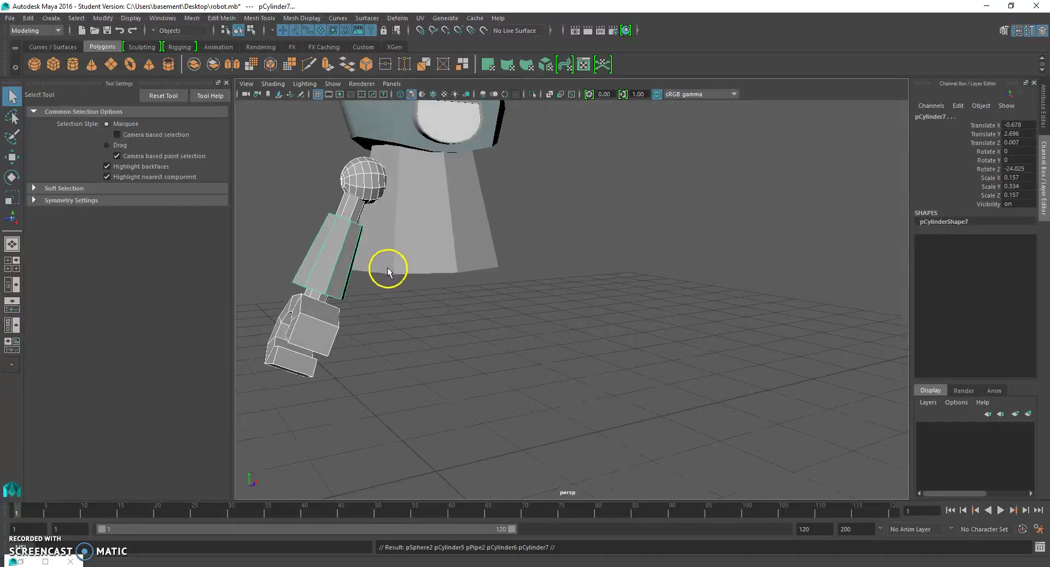
Step: Open the Hypergraph Hierarchy and group the duplicated arm parts
left_click(169, 18)
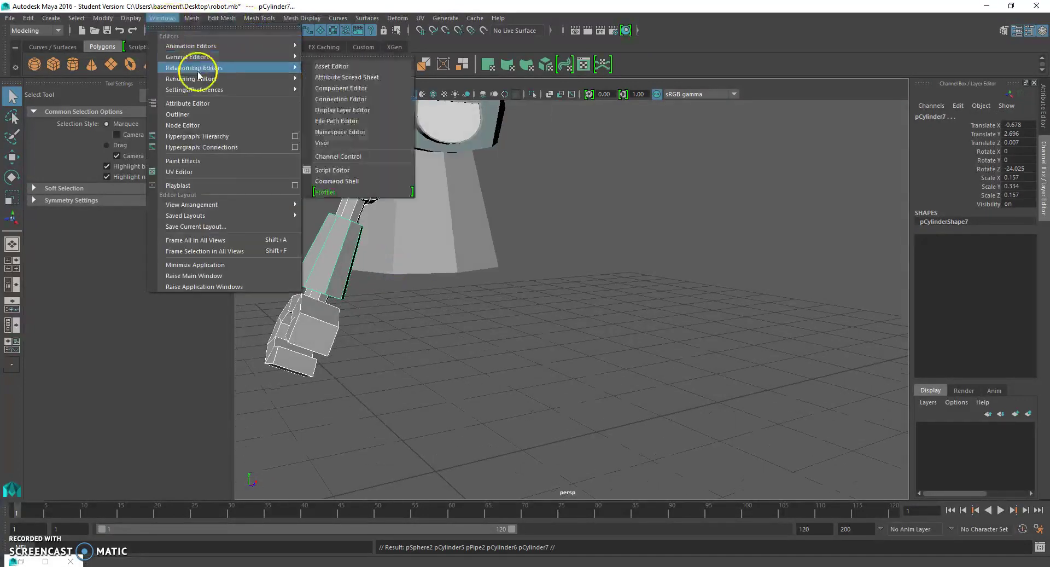
left_click(228, 136)
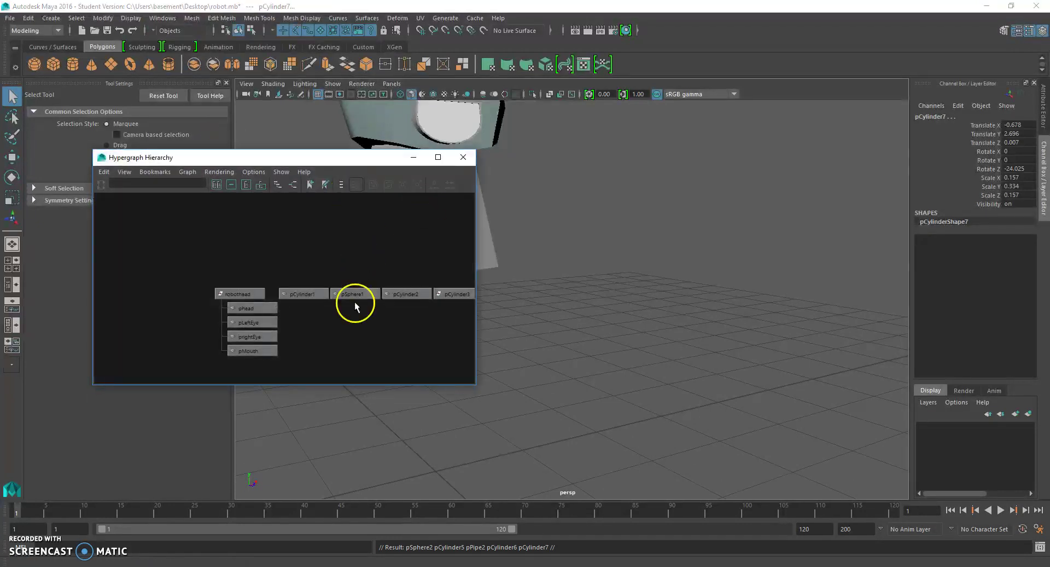
scroll(352, 300, "down", 5)
scroll(376, 296, "down", 2)
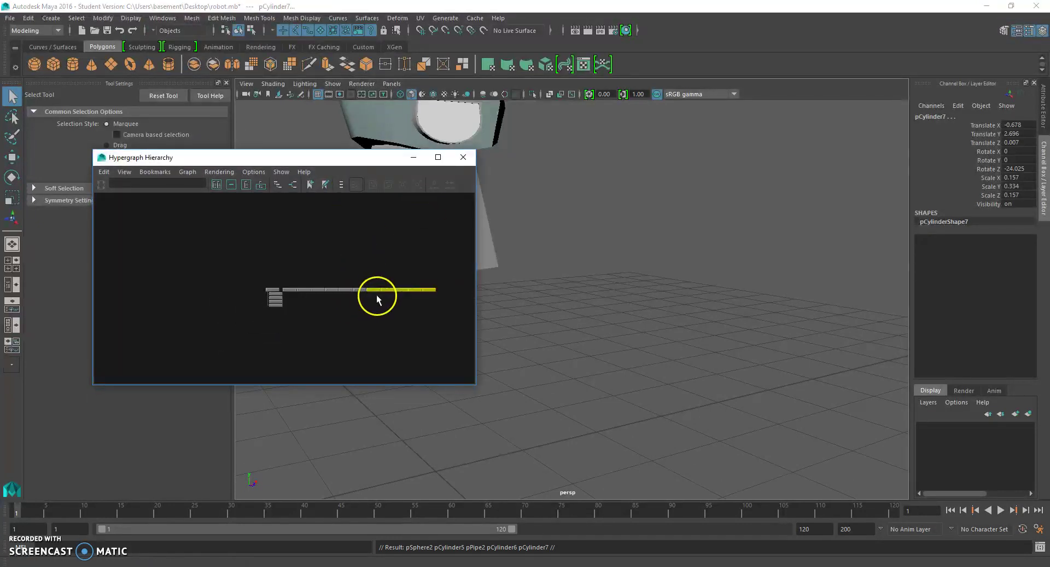
scroll(377, 297, "up", 2)
middle_click_drag(441, 317, 337, 326, "alt")
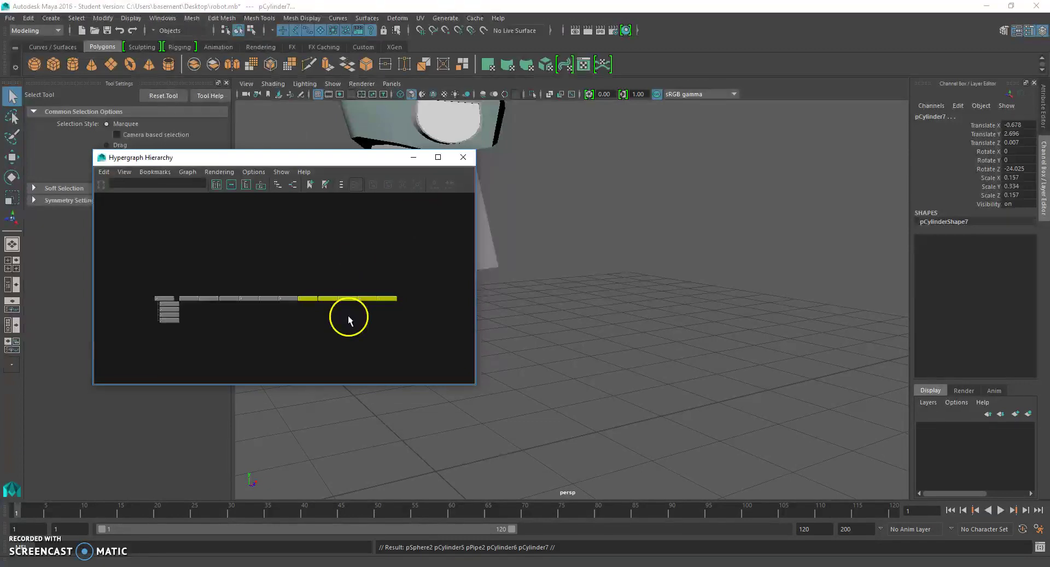
key("ctrl+g")
Step: Rename the new group leftARm and move the Hypergraph window clear of the robot's arm
right_click(338, 308)
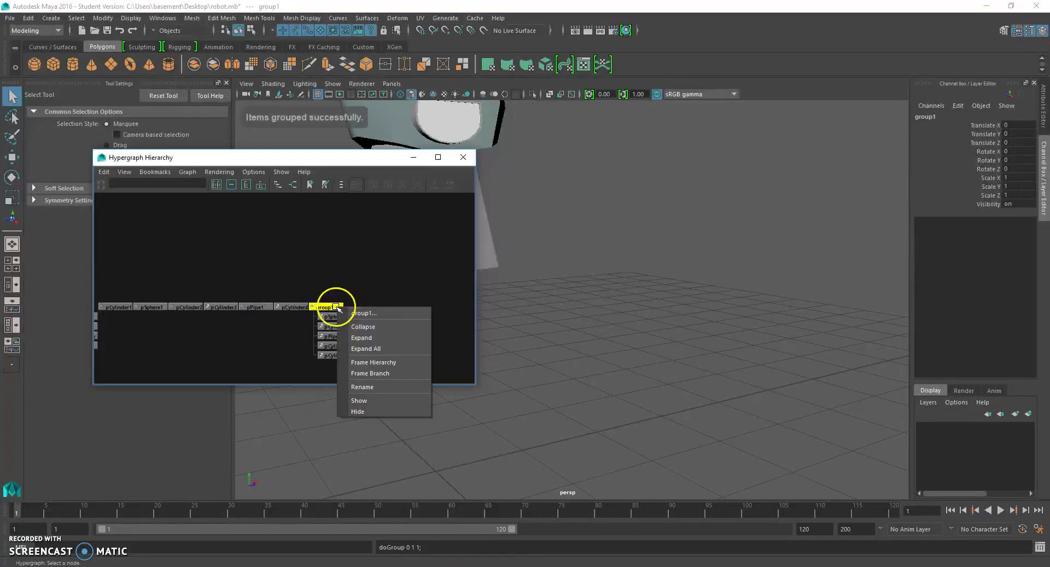
left_click(396, 386)
type("le")
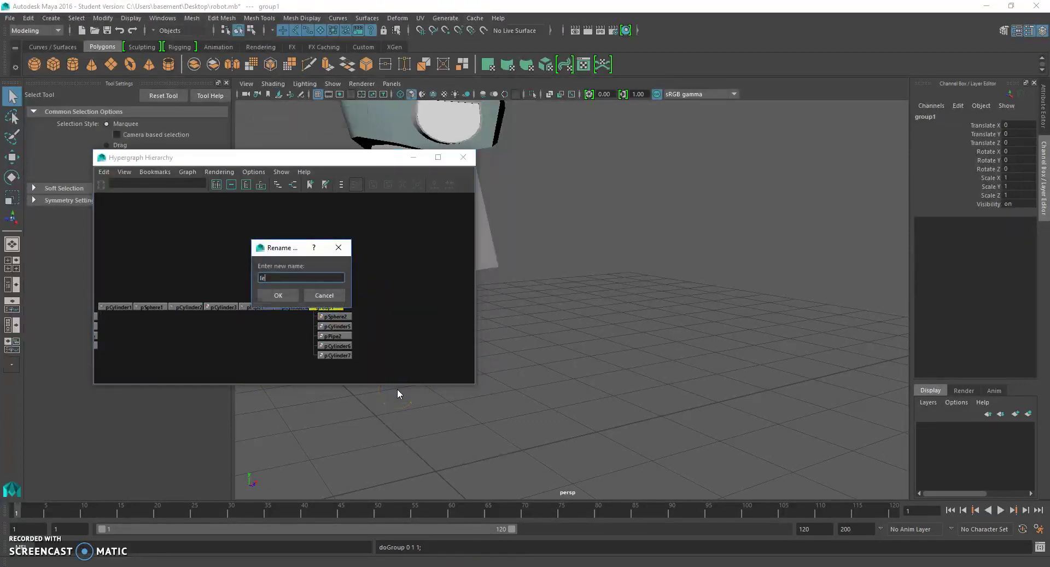
type("ftARm")
key("Return")
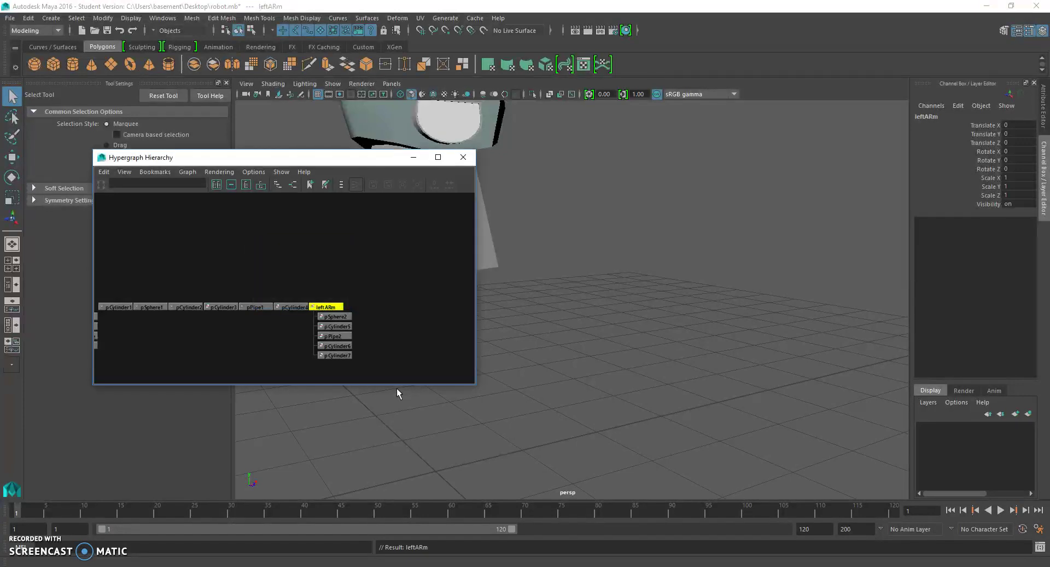
left_click(337, 341)
left_click_drag(295, 158, 627, 155)
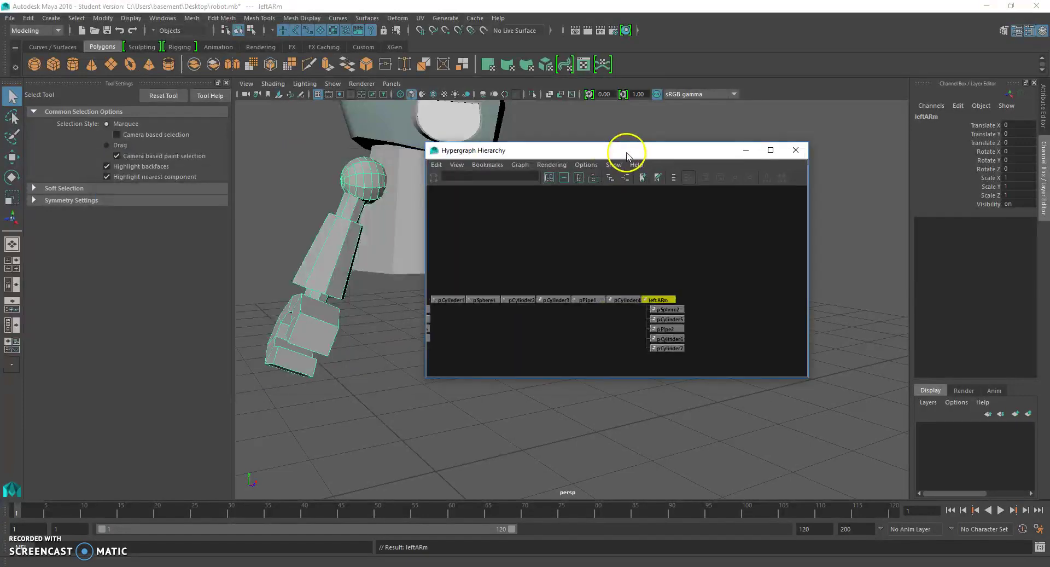
Step: Rename the shoulder sphere inside the leftARm group as pShoulderJoint
left_click(377, 188)
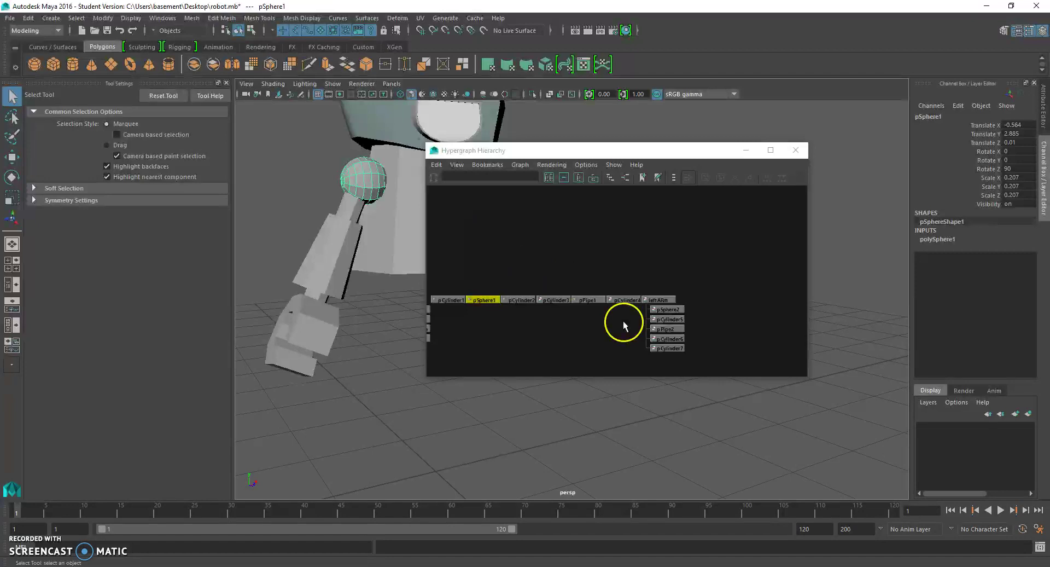
left_click(669, 310)
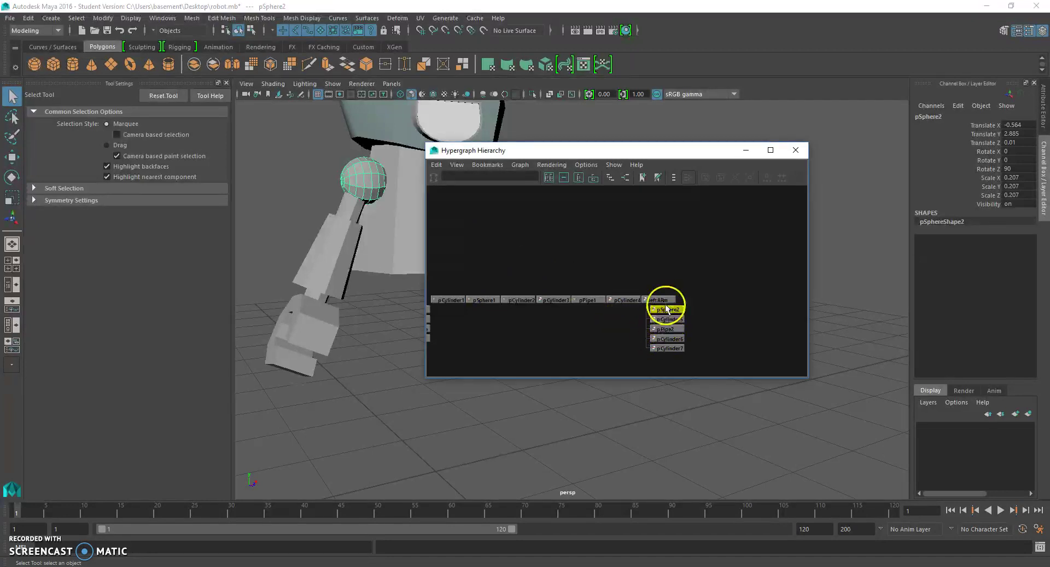
left_click(662, 299)
left_click(679, 349)
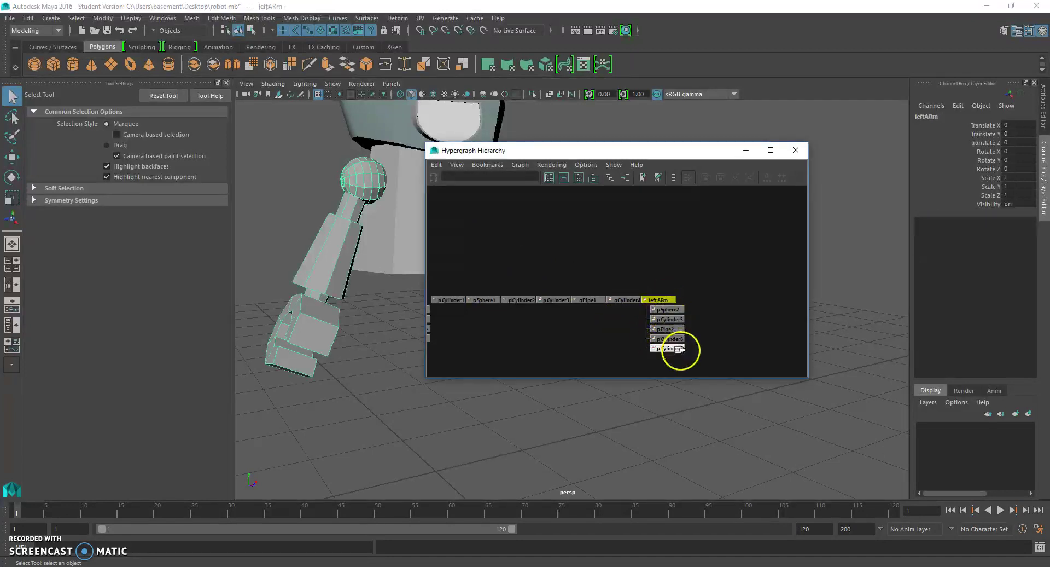
left_click(676, 340)
left_click(677, 329)
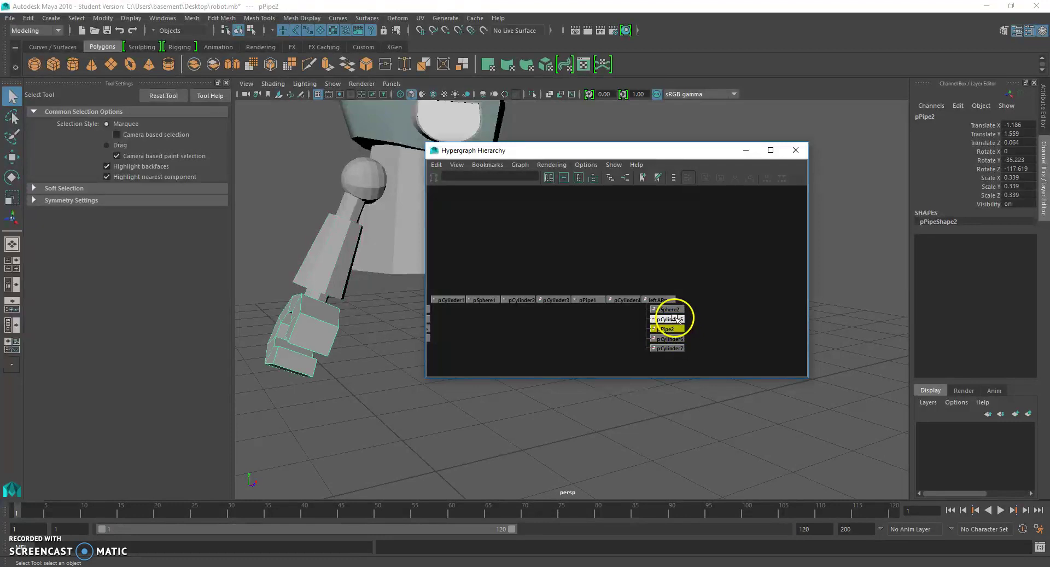
left_click(672, 310)
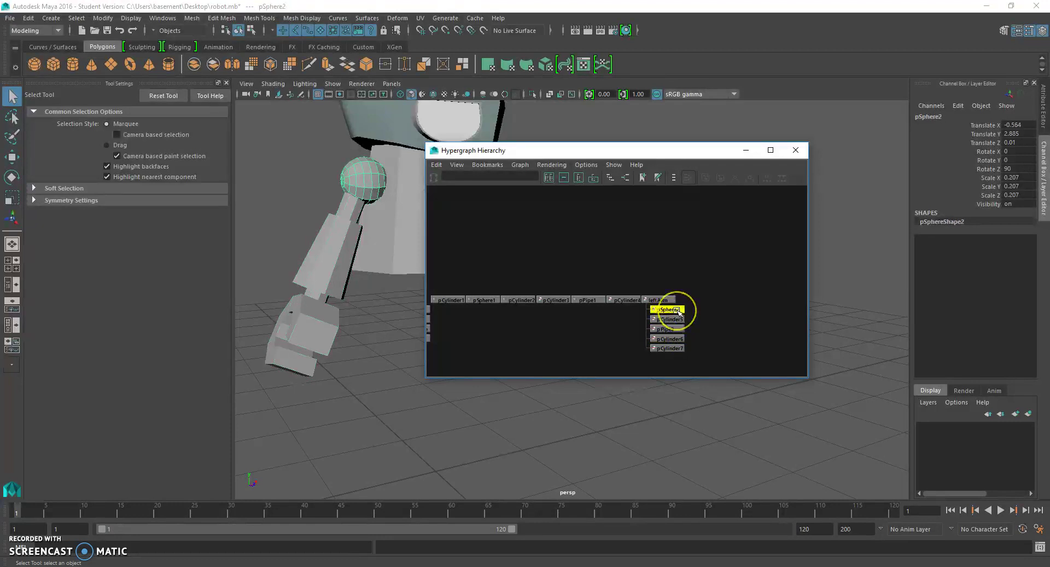
right_click(677, 309)
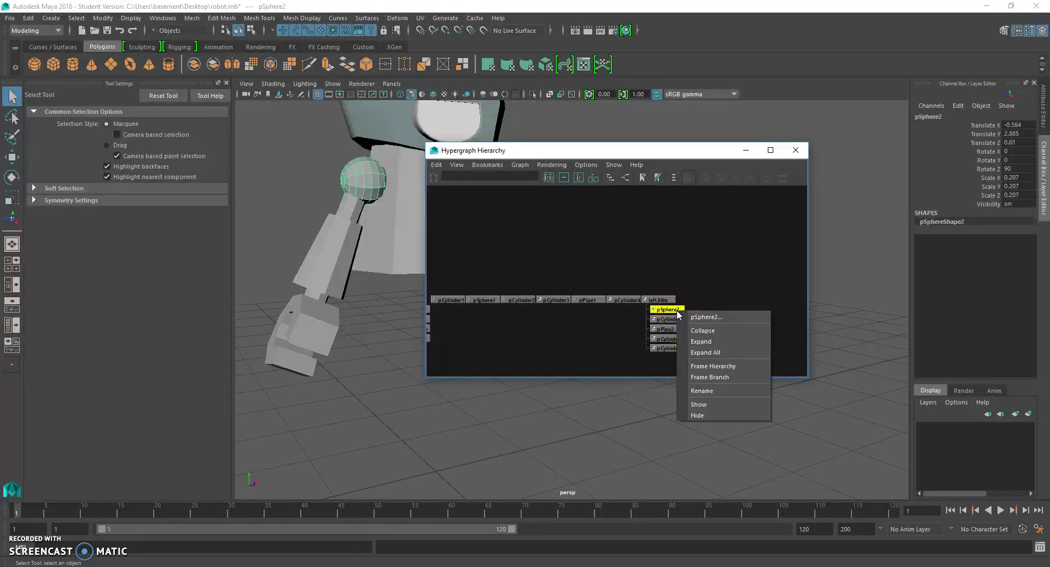
left_click(722, 383)
type("sh")
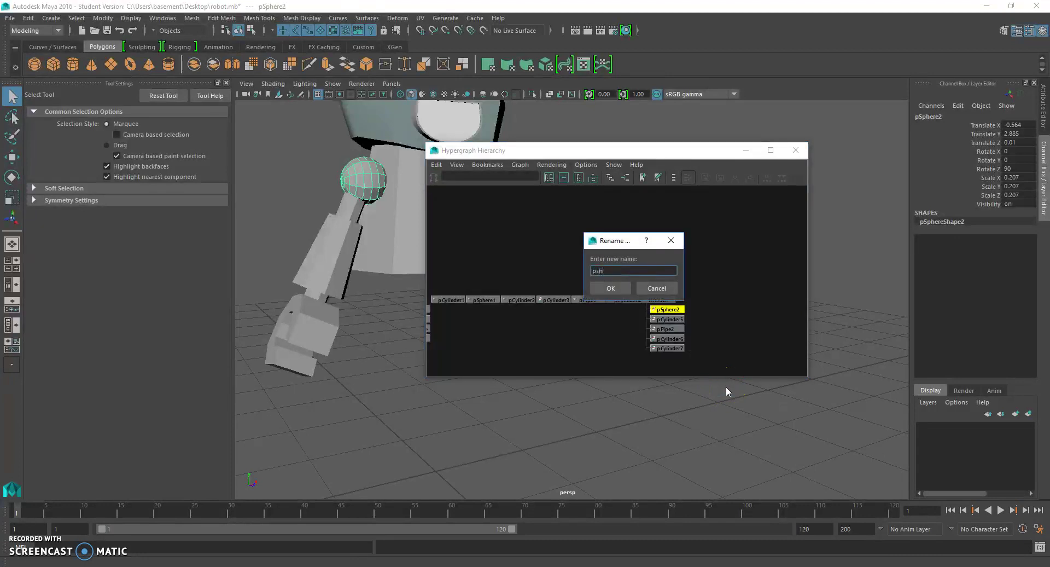
type("oulderJoint")
key("Return")
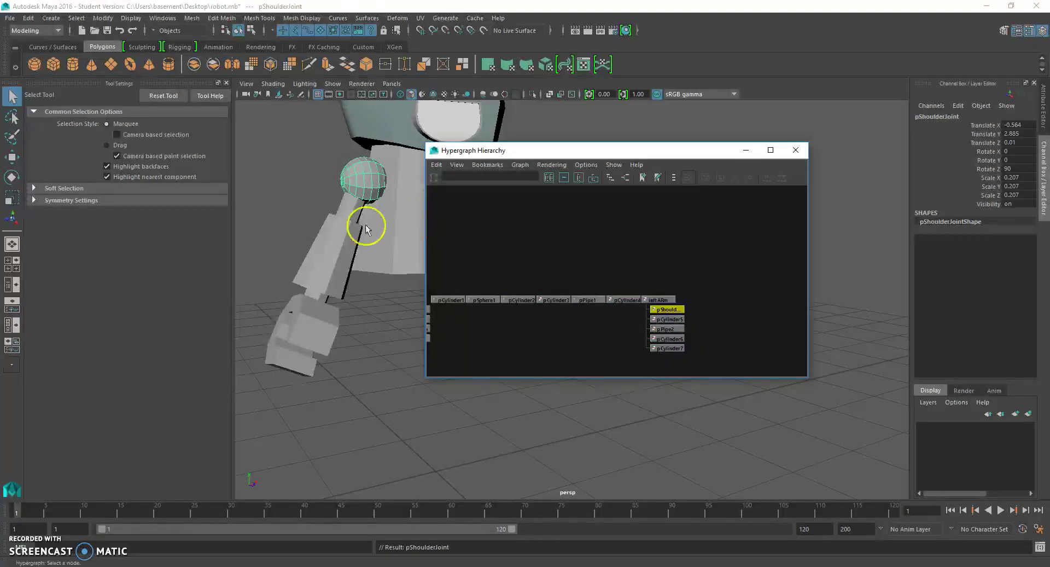
Step: Check which hierarchy nodes the original upper rod and shoulder sphere use, and move the Hypergraph window clear of the robot
left_click(353, 207)
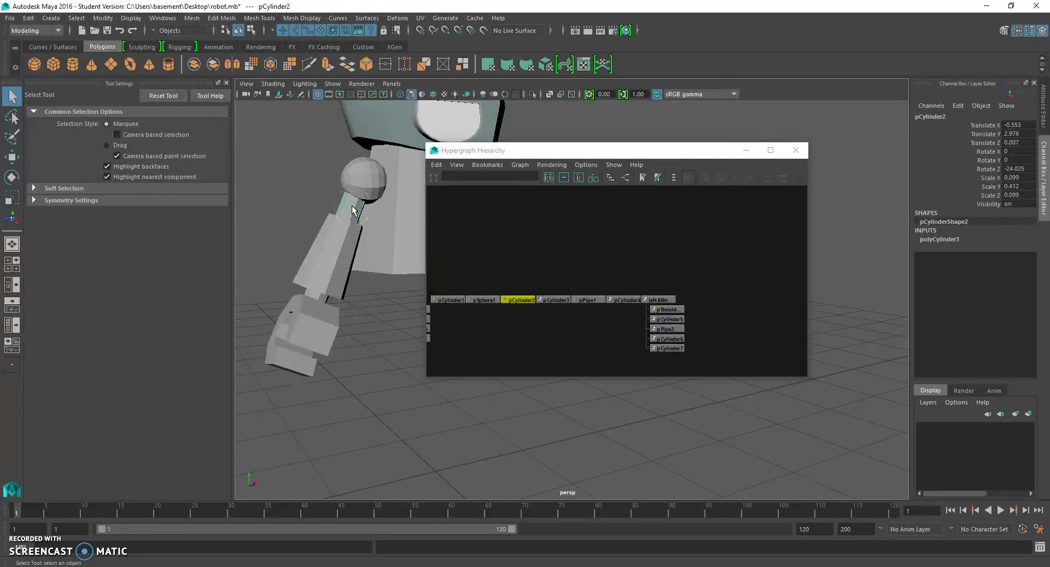
left_click(545, 333)
scroll(551, 333, "down", 6)
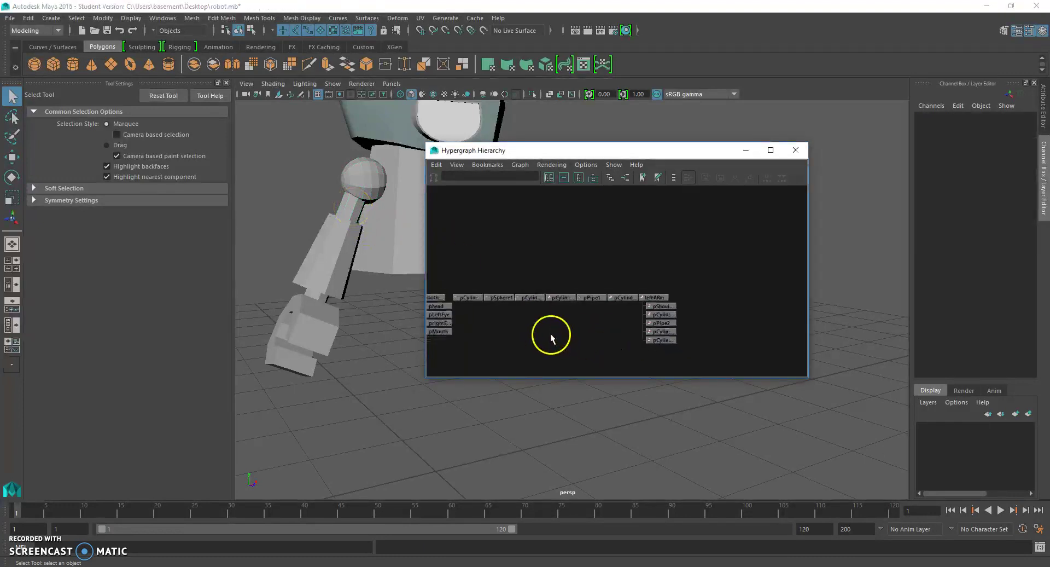
left_click(366, 189)
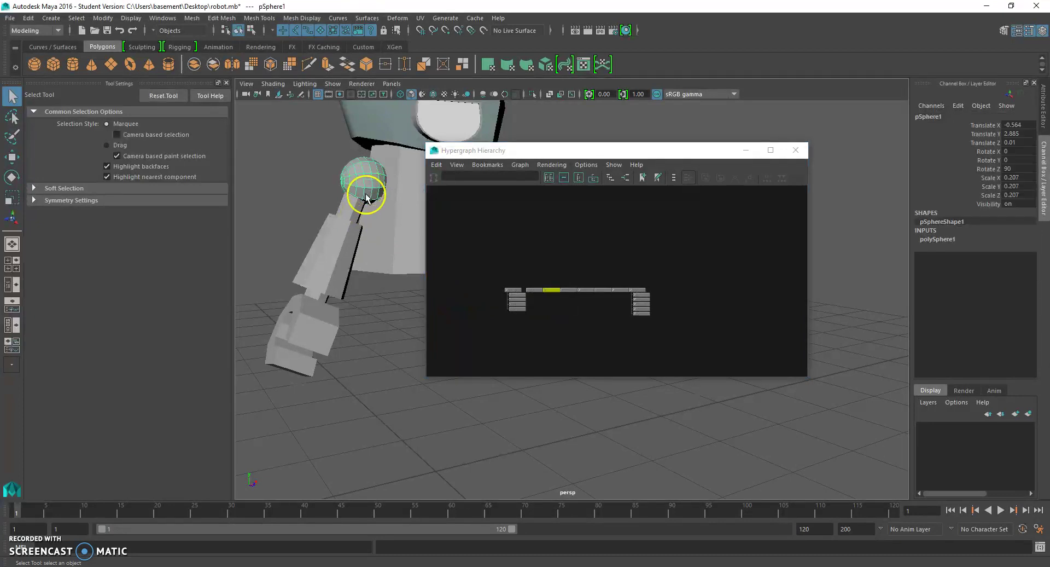
left_click_drag(567, 153, 707, 159)
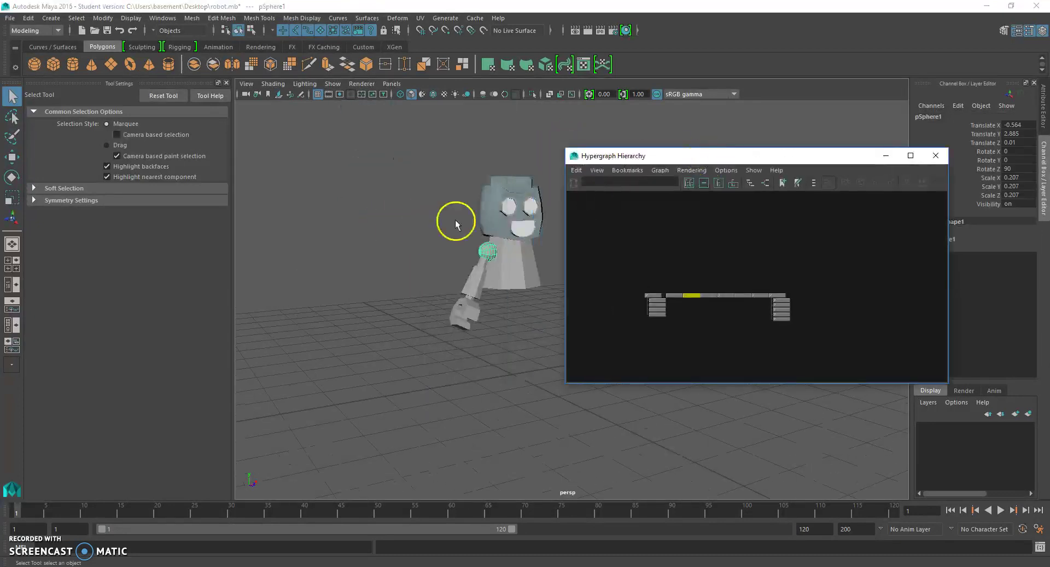
Step: Select the entire robot and delete its construction history, finishing in shaded display
mouse_move(407, 166)
left_mouse_down()
mouse_move(472, 284)
mouse_move(552, 395)
left_mouse_up()
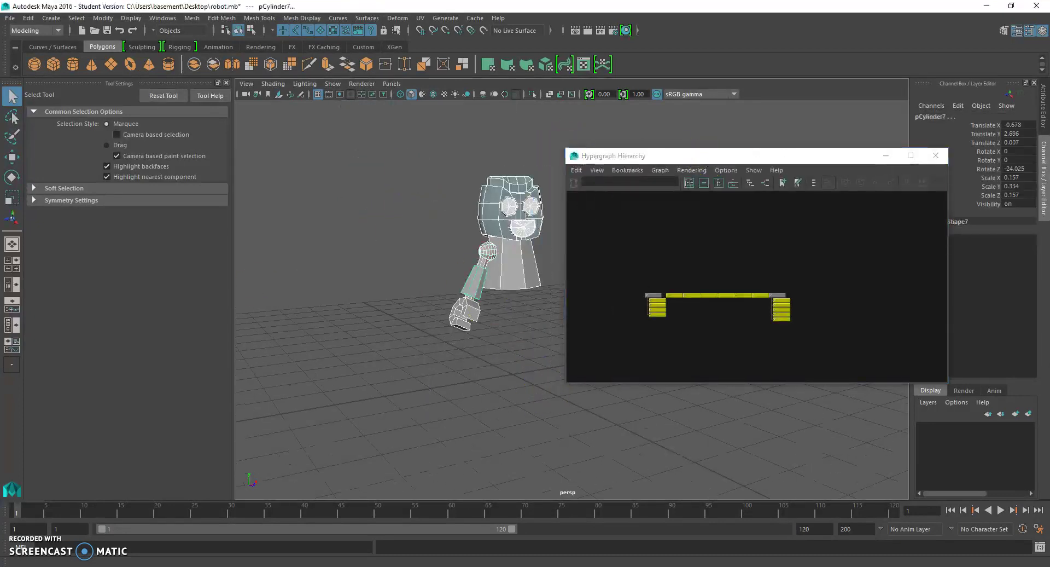
key("4")
left_click(27, 18)
mouse_move(96, 147)
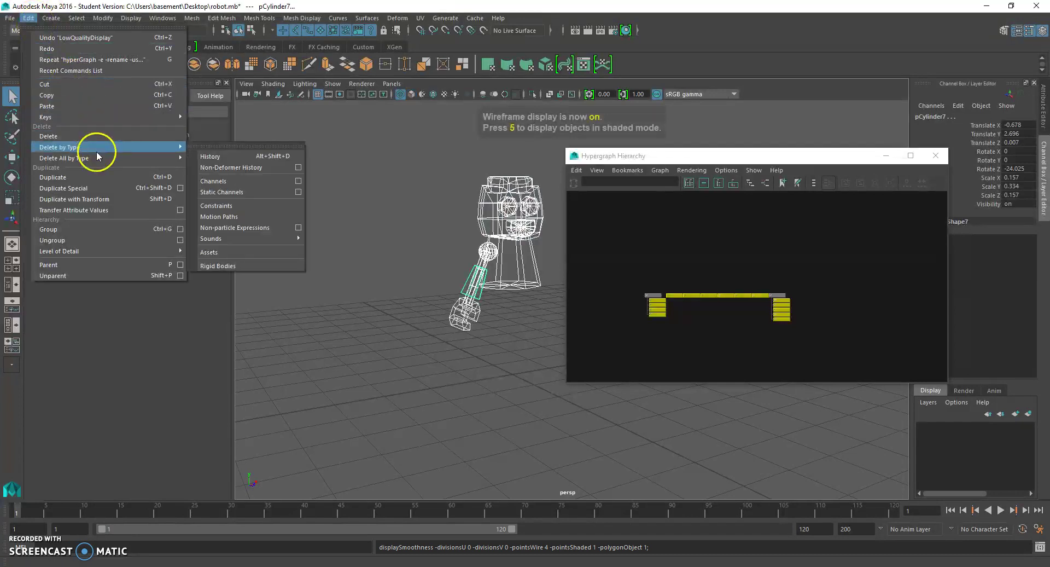
left_click(226, 158)
left_click(500, 367)
mouse_move(560, 328)
left_mouse_down("alt")
mouse_move(482, 306)
mouse_move(486, 342)
mouse_move(555, 330)
left_mouse_up("alt")
key("5")
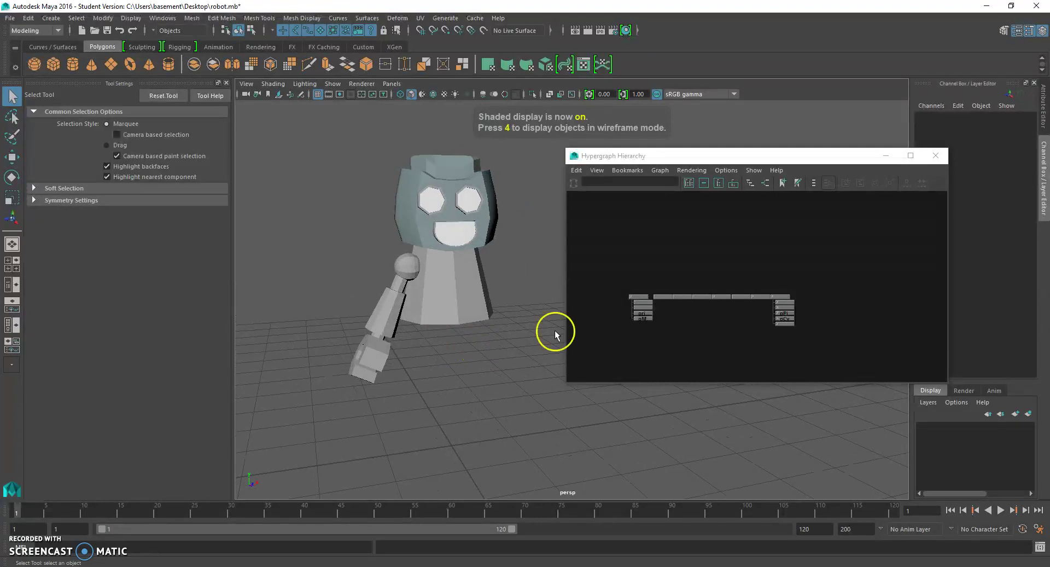
Step: Try deleting all the ungrouped nodes between the head group and the leftARm group, including the body
scroll(730, 308, "up", 4)
left_click_drag(606, 279, 766, 312)
key("Delete")
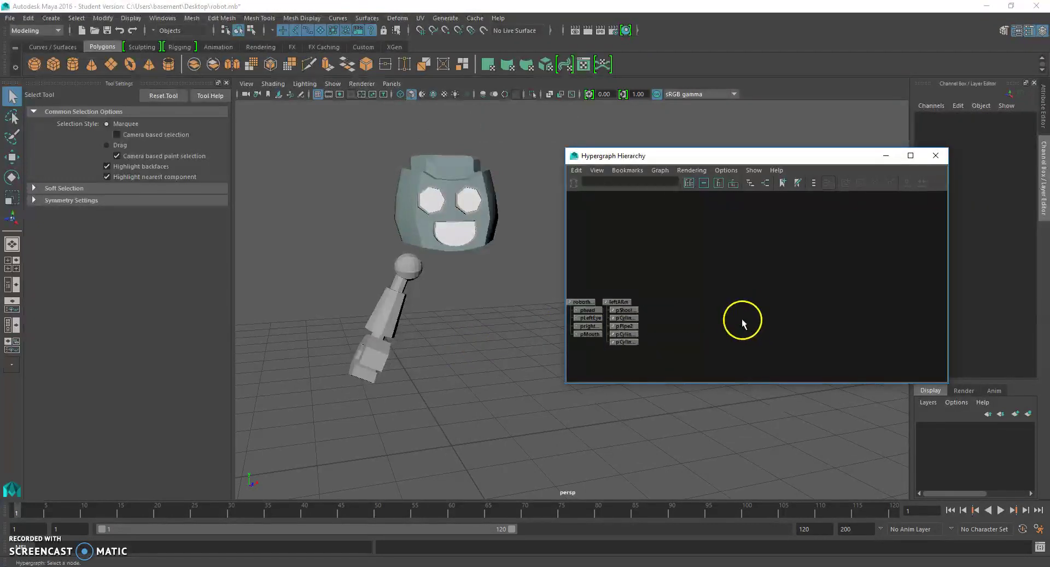
key("ctrl+z")
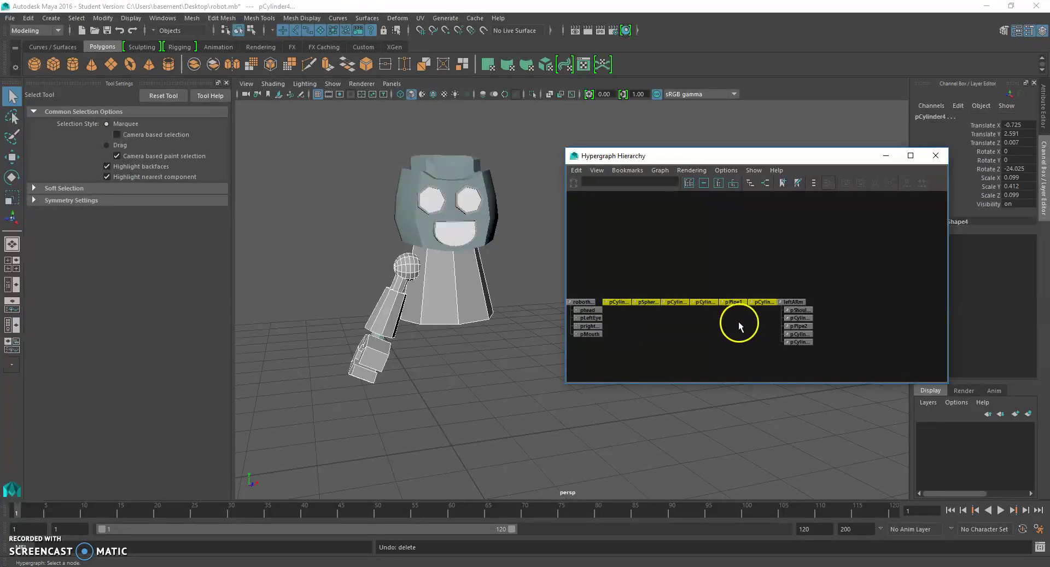
Step: Delete the ungrouped original arm nodes from the hierarchy, keeping the body cylinder pCylinder1
left_click(733, 304)
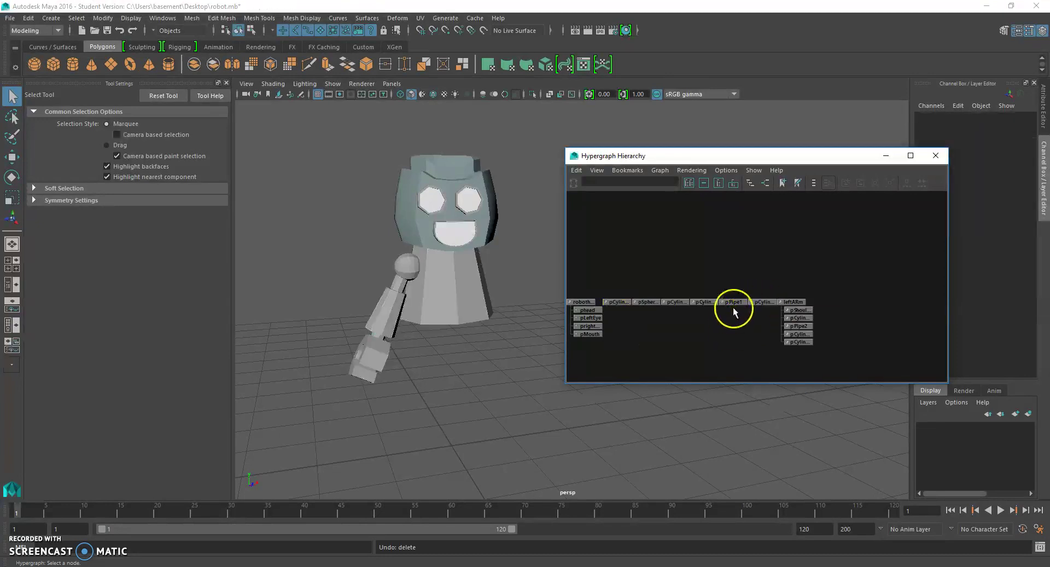
left_click(458, 300)
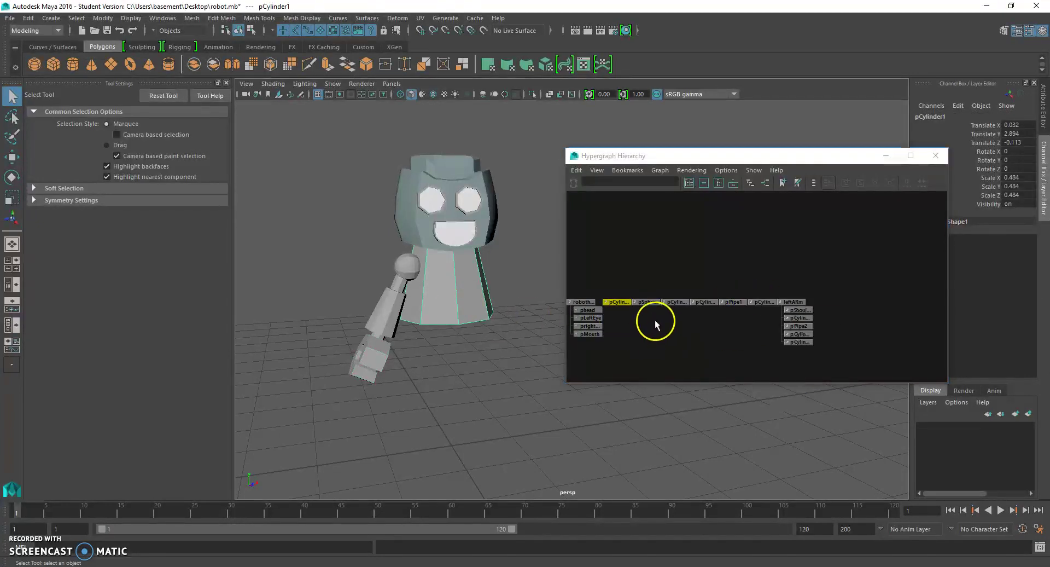
middle_click_drag(654, 320, 671, 315, "alt")
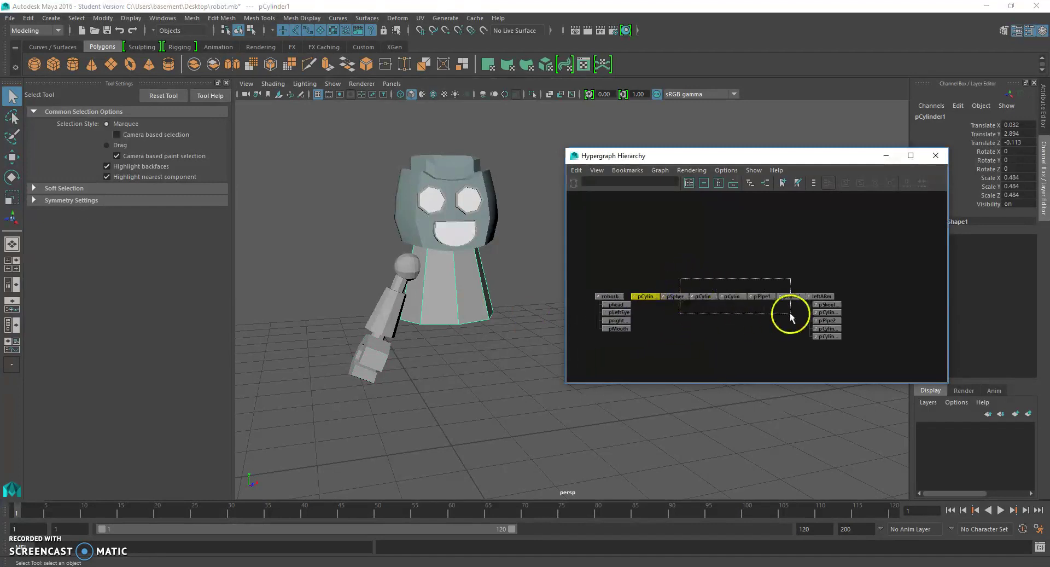
left_click_drag(790, 313, 792, 313)
key("Delete")
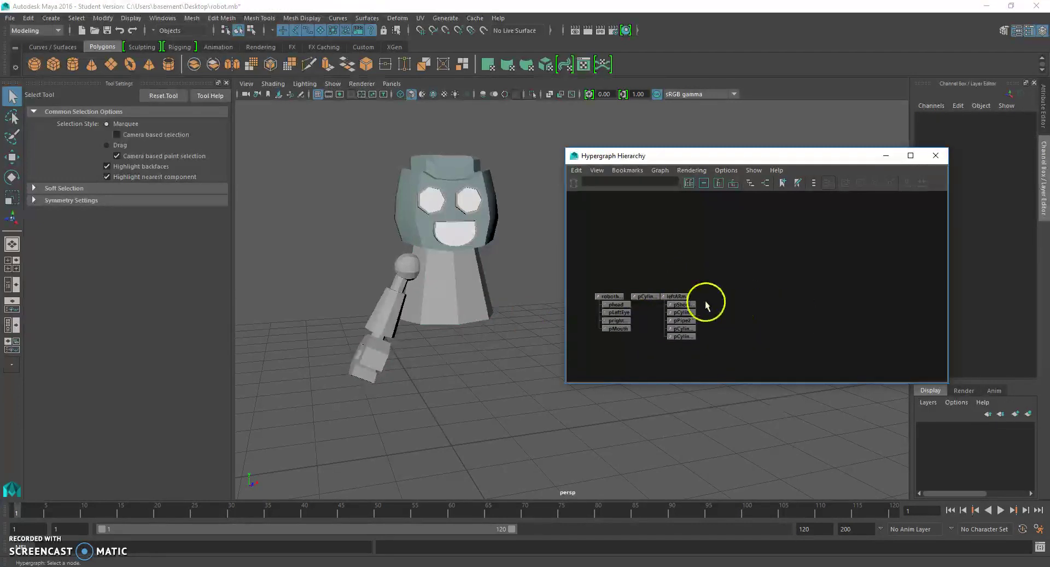
Step: Rename the upper rod pCylinder5 in the leftARm group as pUpperARm
left_click(683, 296)
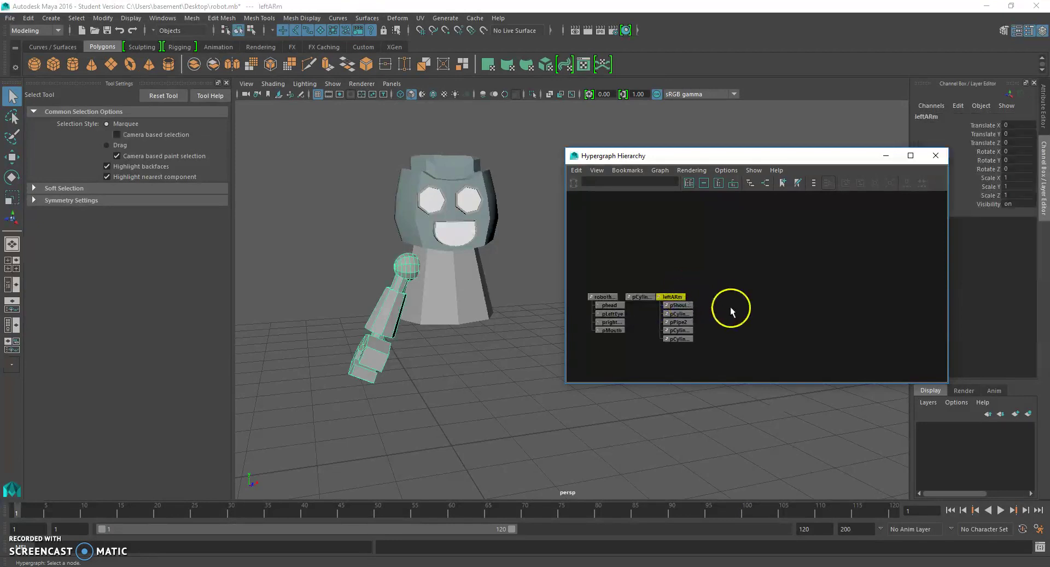
left_click(11, 157)
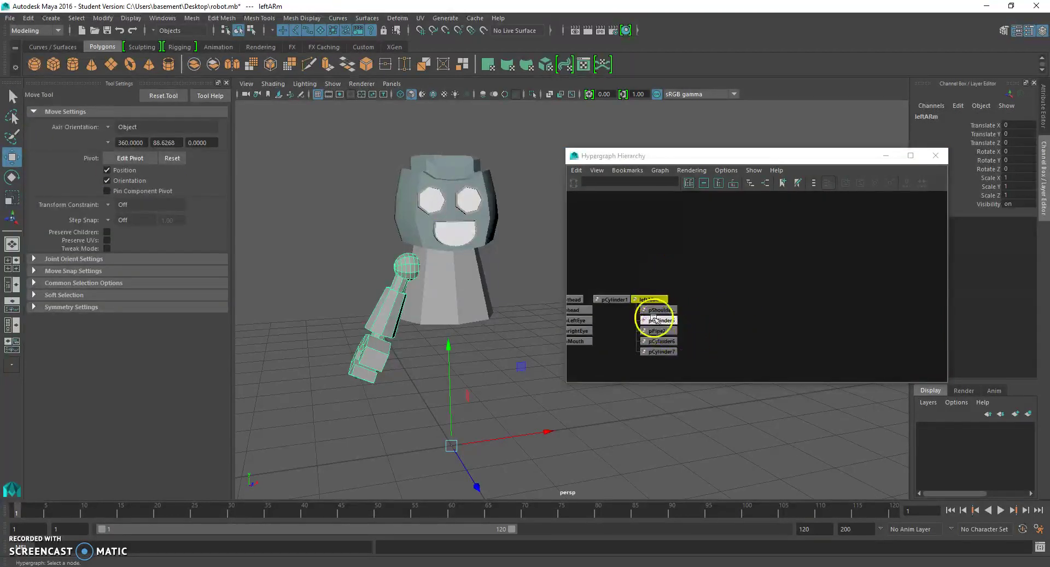
left_click(654, 310)
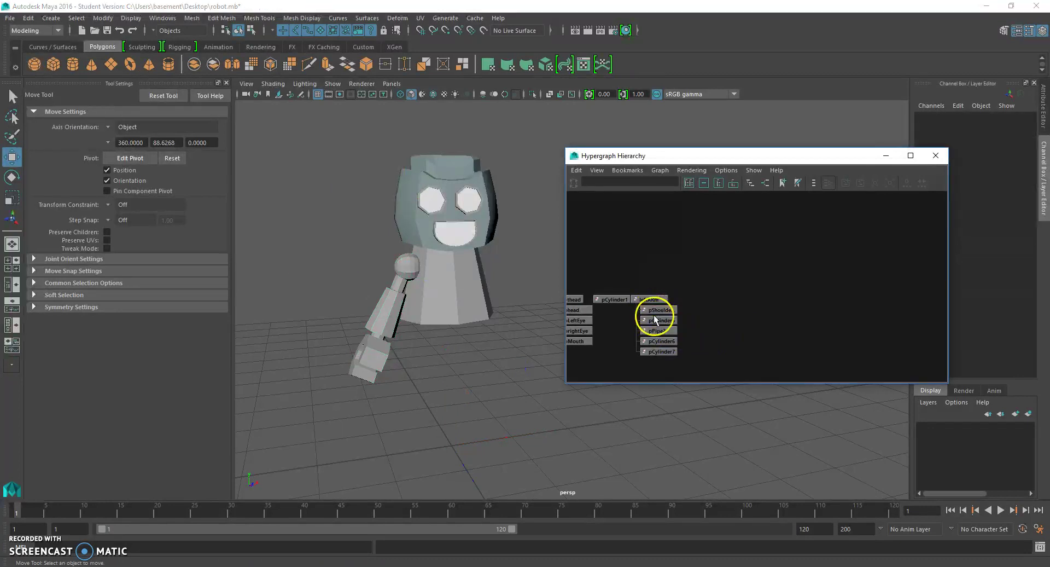
left_click(658, 321)
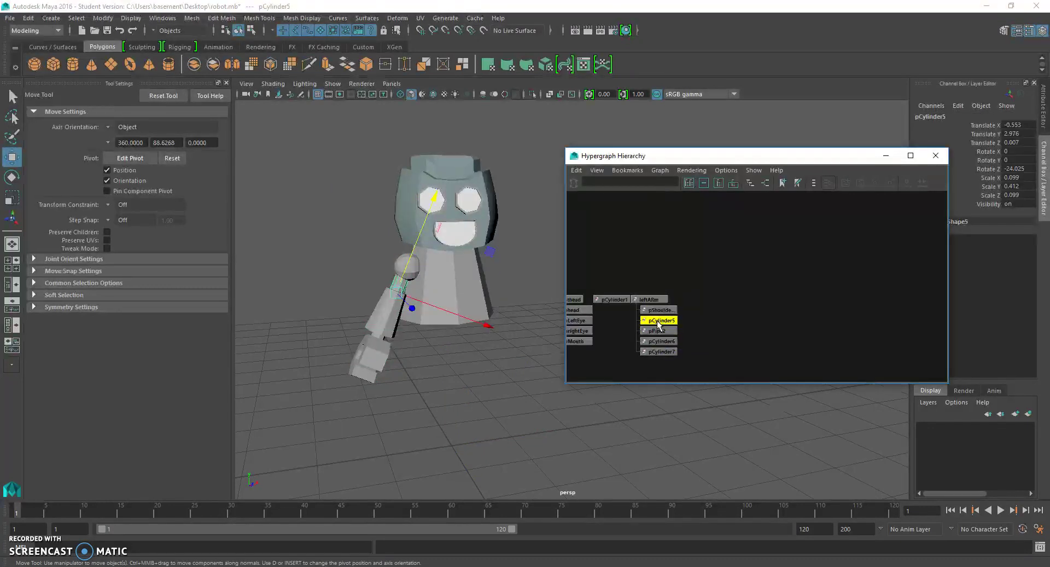
right_click_drag(658, 324, 712, 398)
type("p")
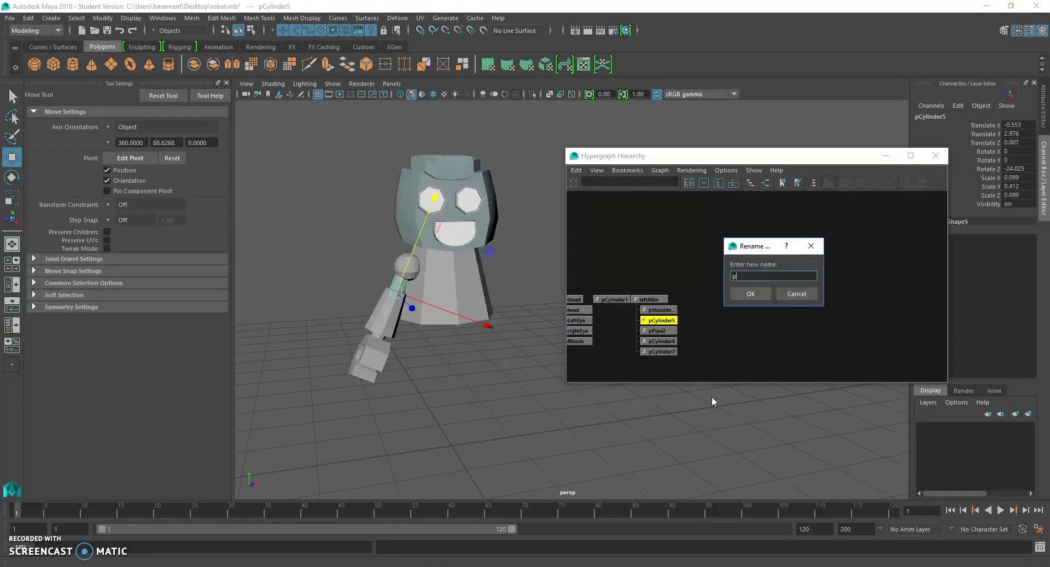
type("UpperARm")
key("Return")
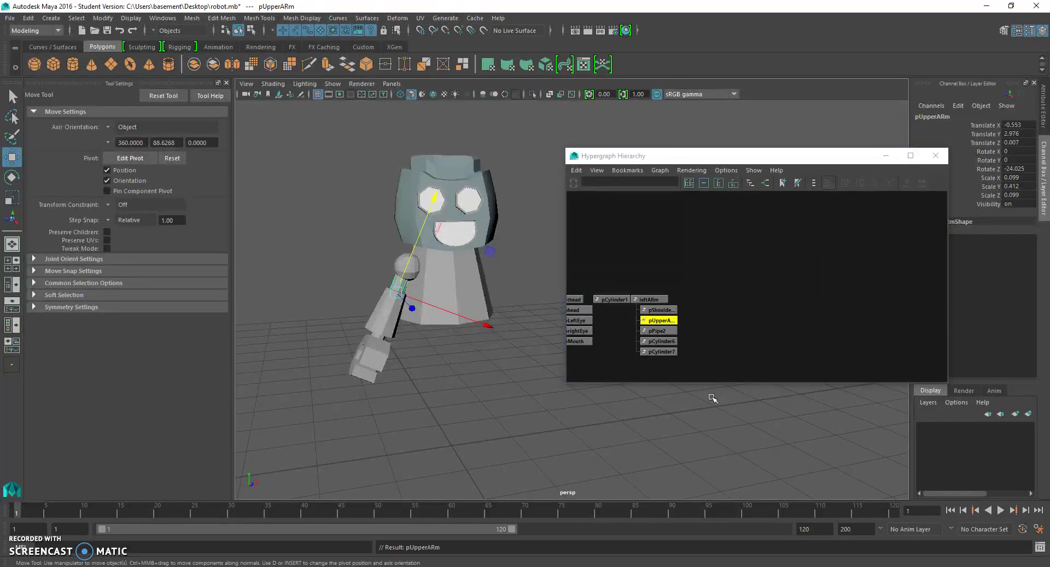
Step: Rename the claw node pPipe2 in the leftARm group as pGripper
left_click(659, 330)
right_click_drag(669, 333, 700, 412)
type("pG")
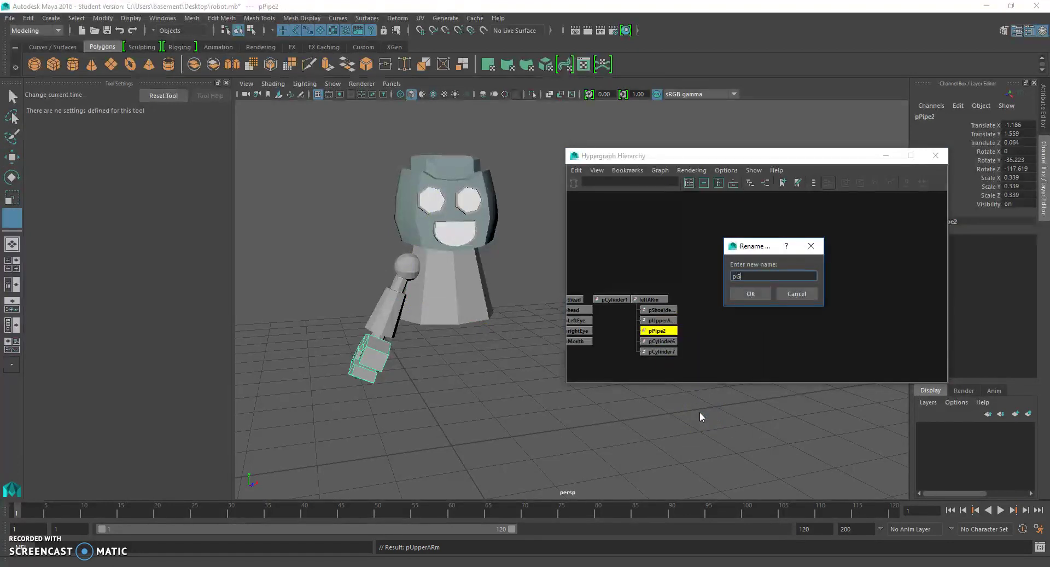
type("ripper")
key("Return")
Step: Rename the wrist rod pCylinder6 in the leftARm group as mLowerArm
left_click(664, 342)
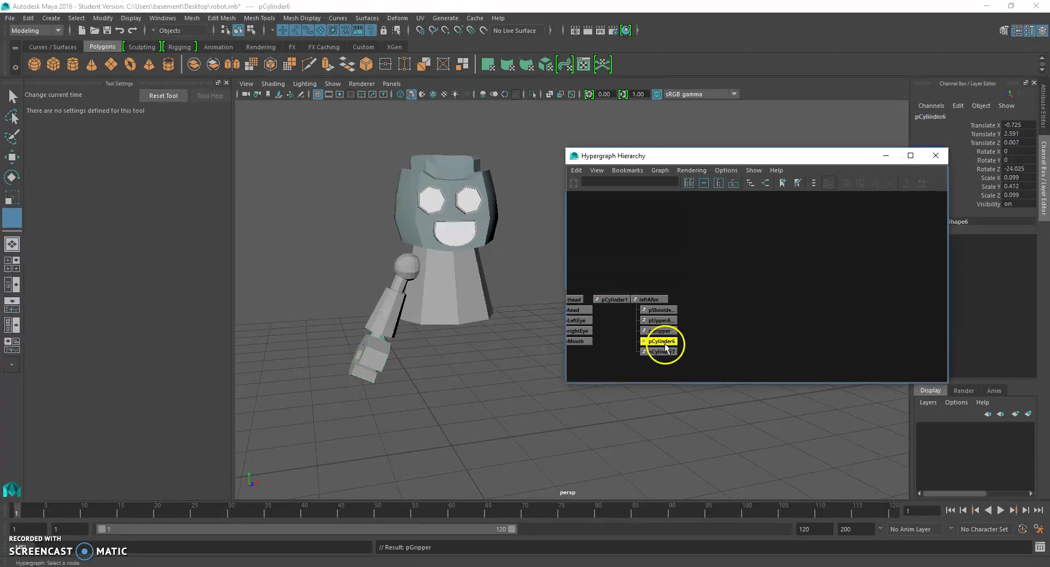
right_click_drag(666, 346, 691, 426)
type("m")
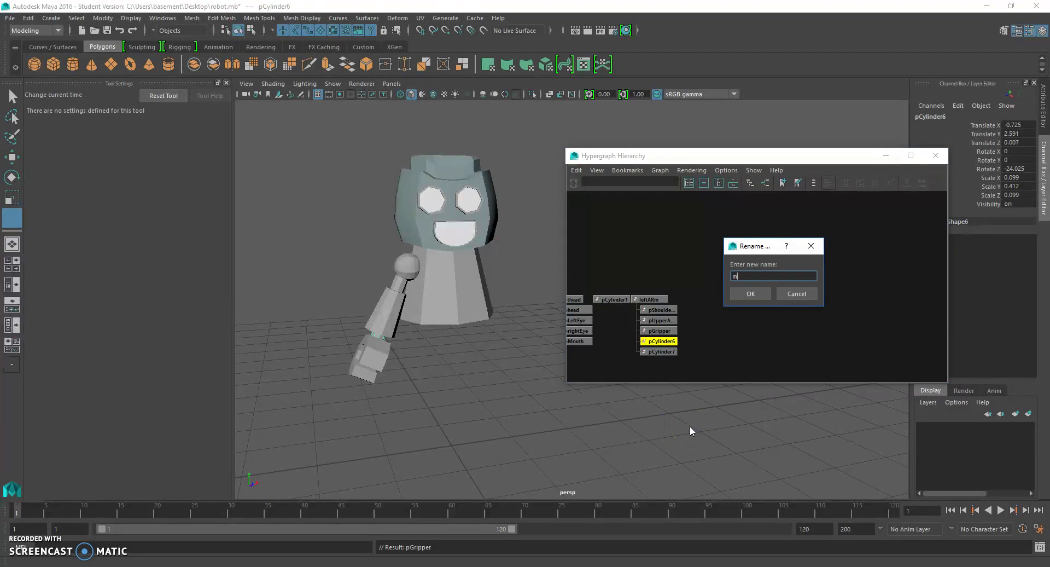
type("LowerArm")
key("Return")
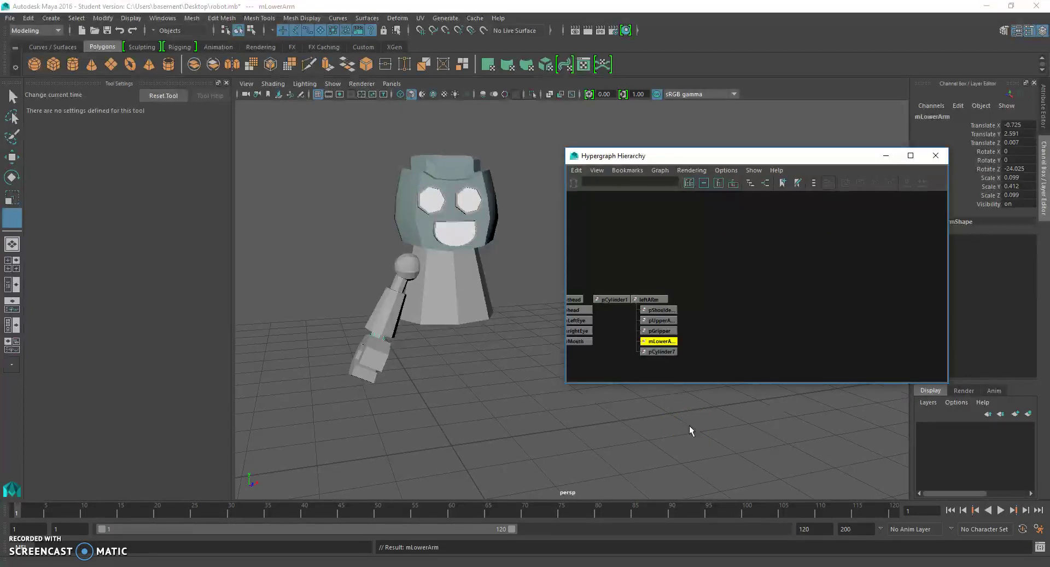
Step: Rename the forearm node pCylinder7 in the leftARm group as pMidArm
left_click(657, 351)
right_click_drag(656, 351, 697, 435)
type("p")
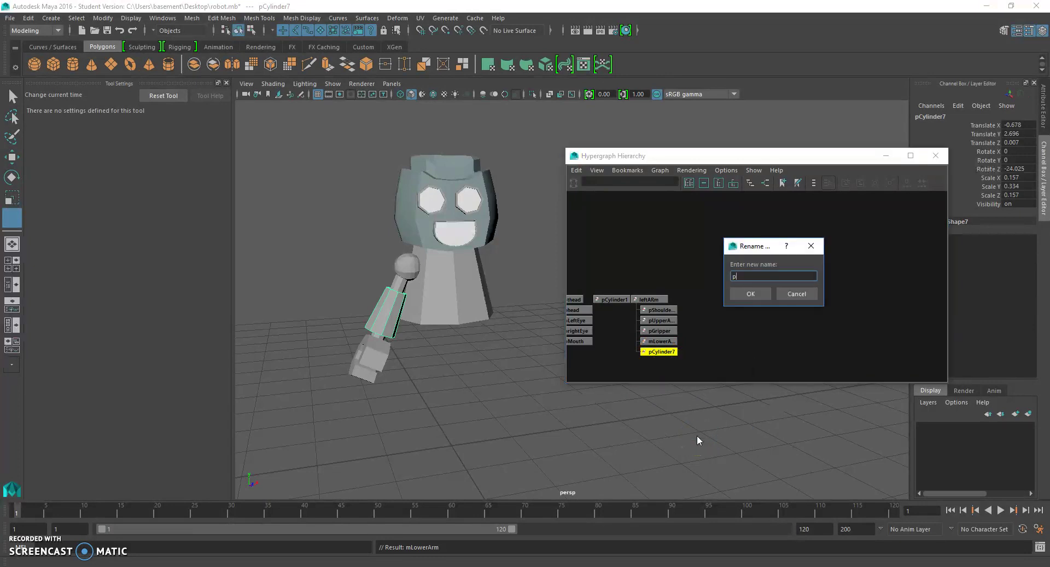
type("MidArm")
key("Return")
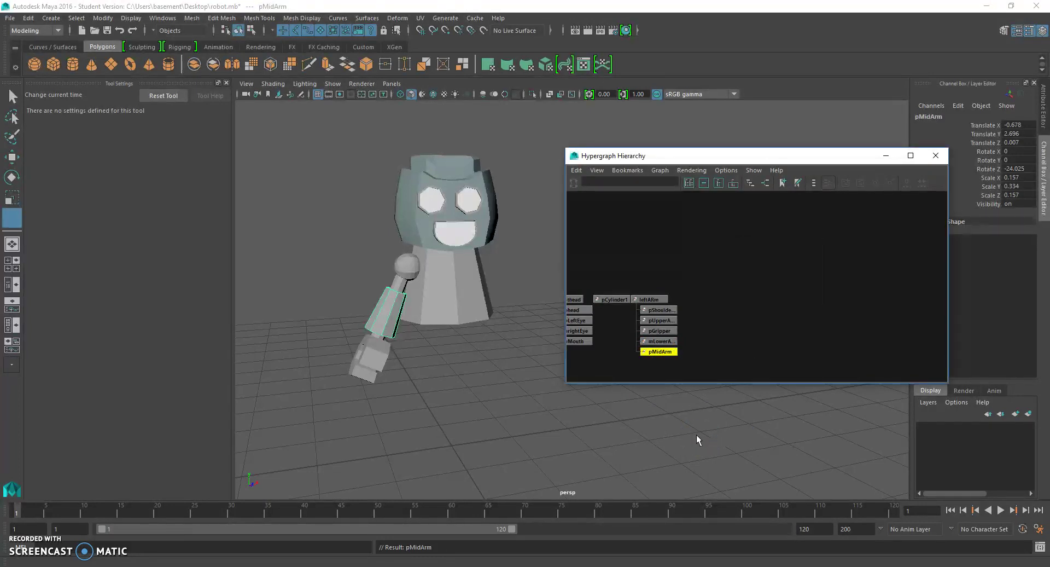
Step: Duplicate the whole leftARm group
left_click(649, 299)
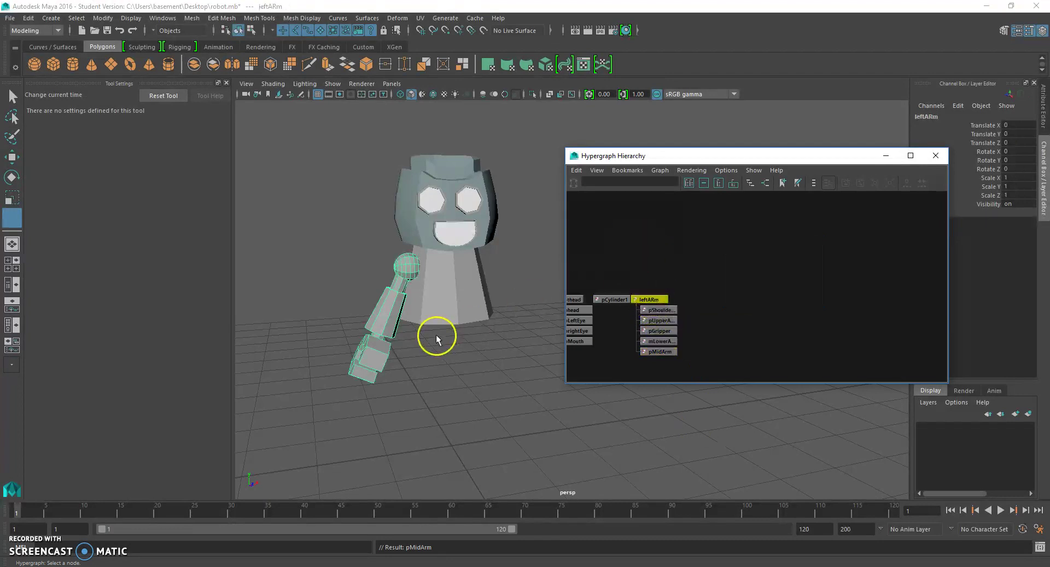
key("ctrl+d")
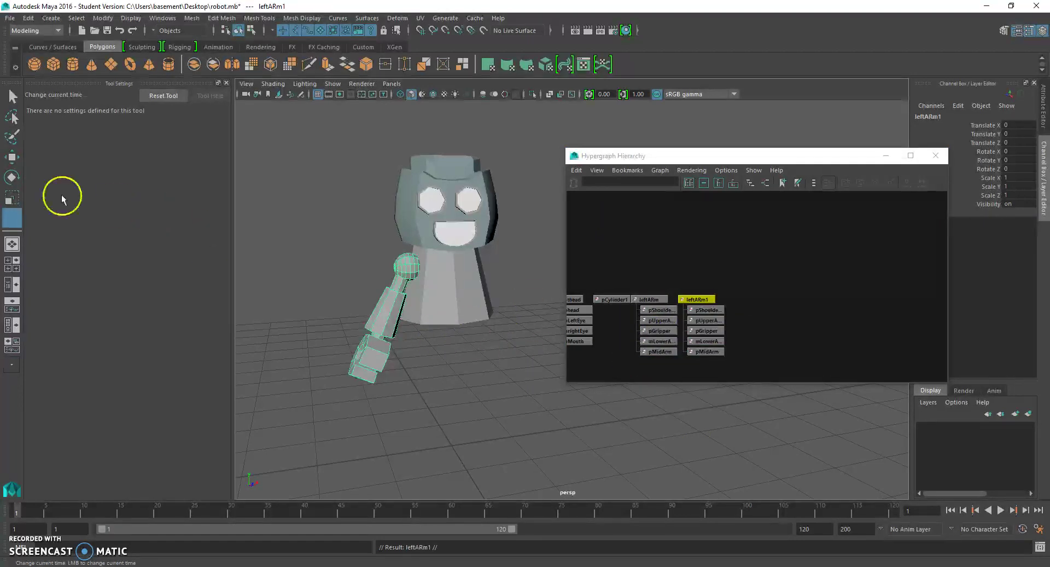
Step: Center the pivot of the duplicated arm group leftARm1
left_click(13, 157)
left_click_drag(425, 307, 396, 323, "alt")
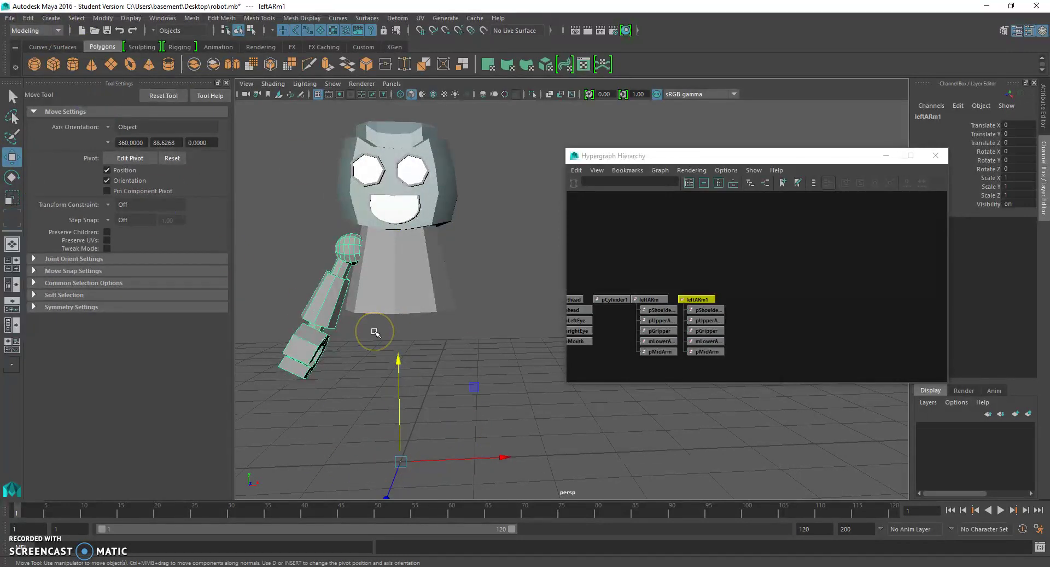
key("d")
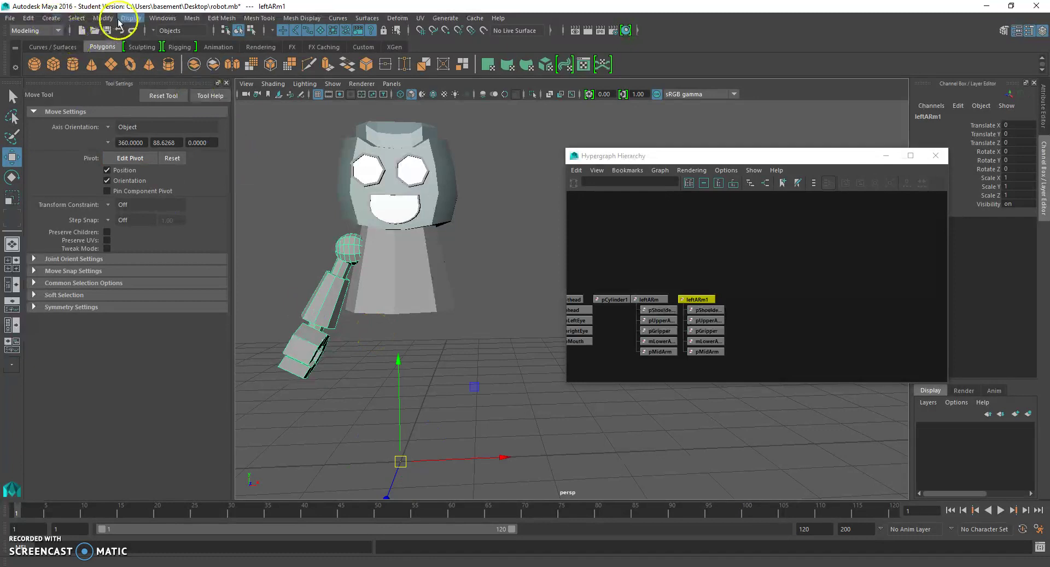
left_click(113, 19)
left_click(141, 87)
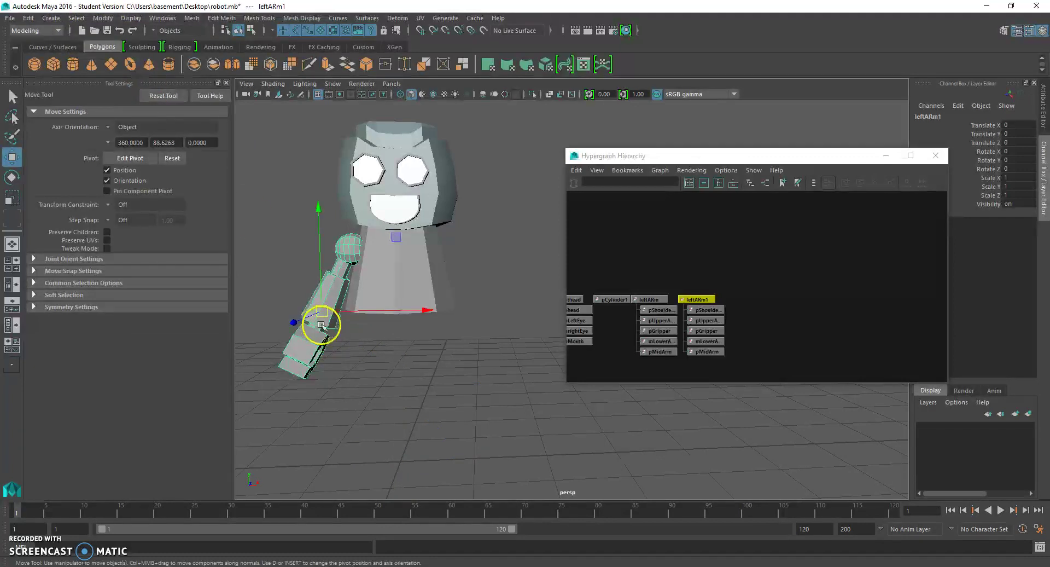
Step: Move the duplicated arm group along X to the other side of the torso, to a Translate X of about 2.09
middle_click_drag(429, 312, 583, 322)
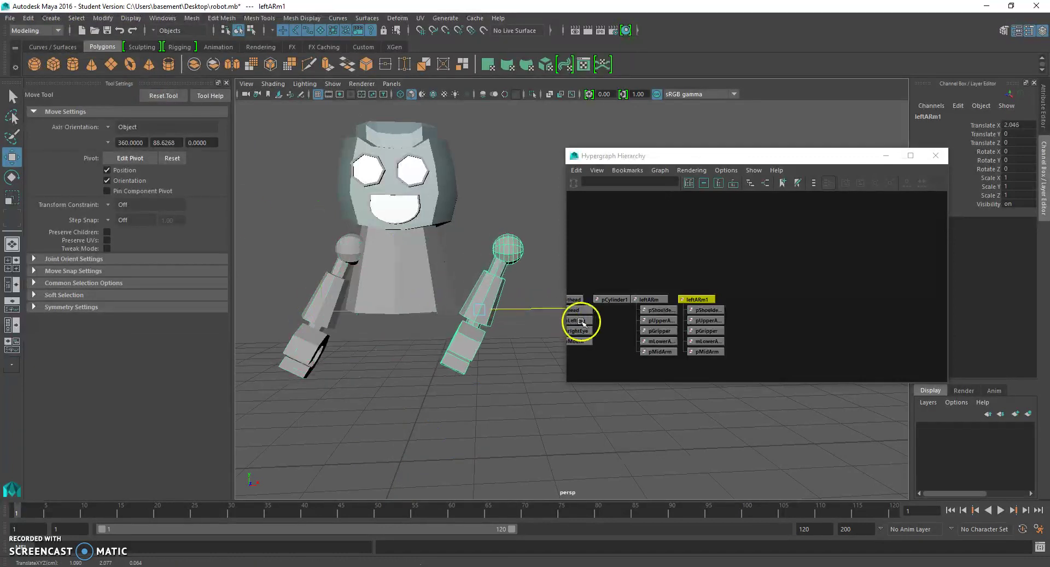
left_click_drag(581, 321, 584, 323)
scroll(502, 347, "down", 2)
middle_click_drag(502, 347, 499, 347, "alt")
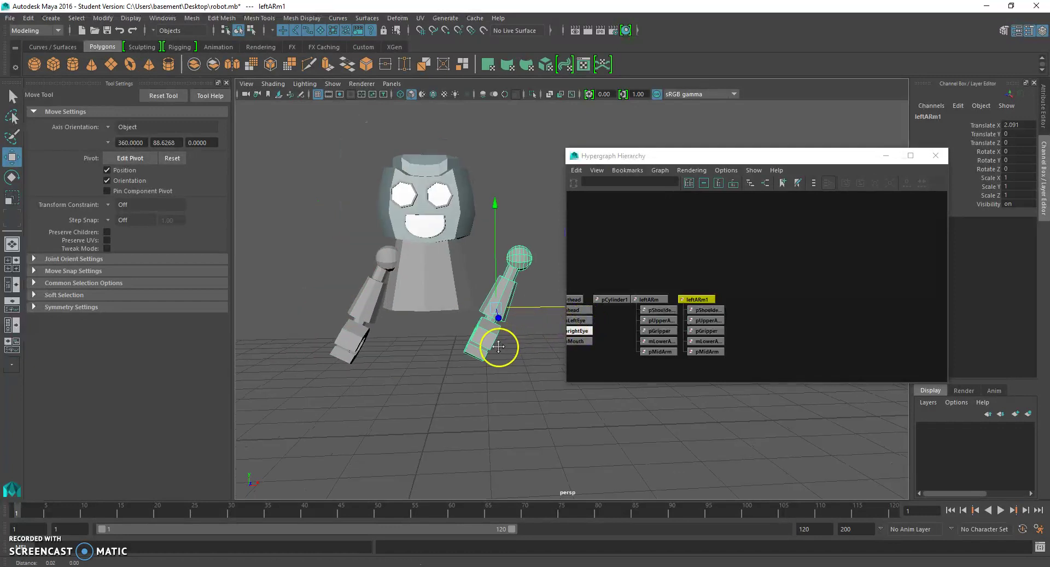
Step: Mirror the duplicated arm with a Scale X of -1 and shift it against the torso to Translate X 1.93
left_click_drag(498, 346, 496, 299, "alt")
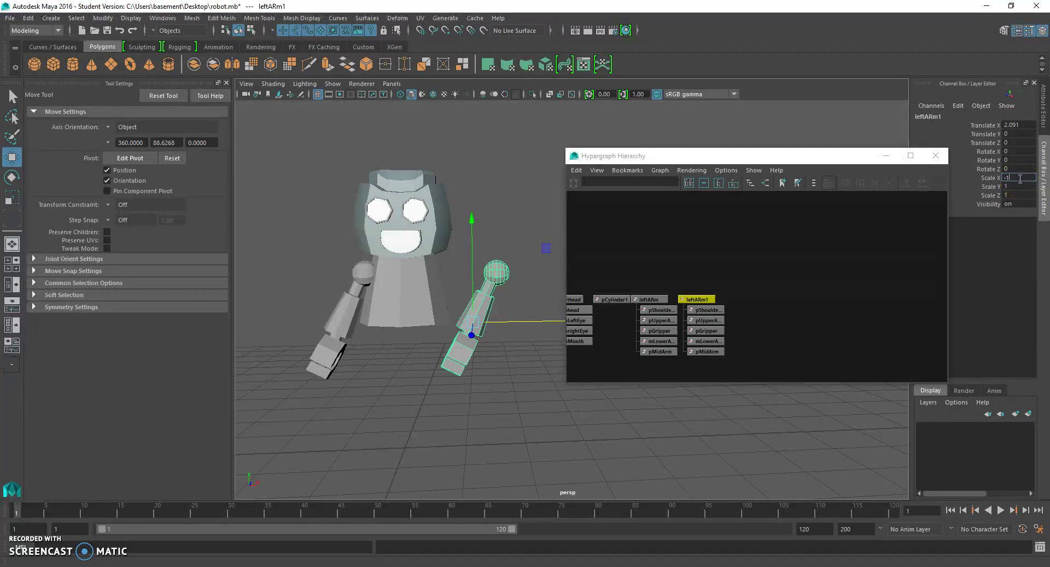
key("Return")
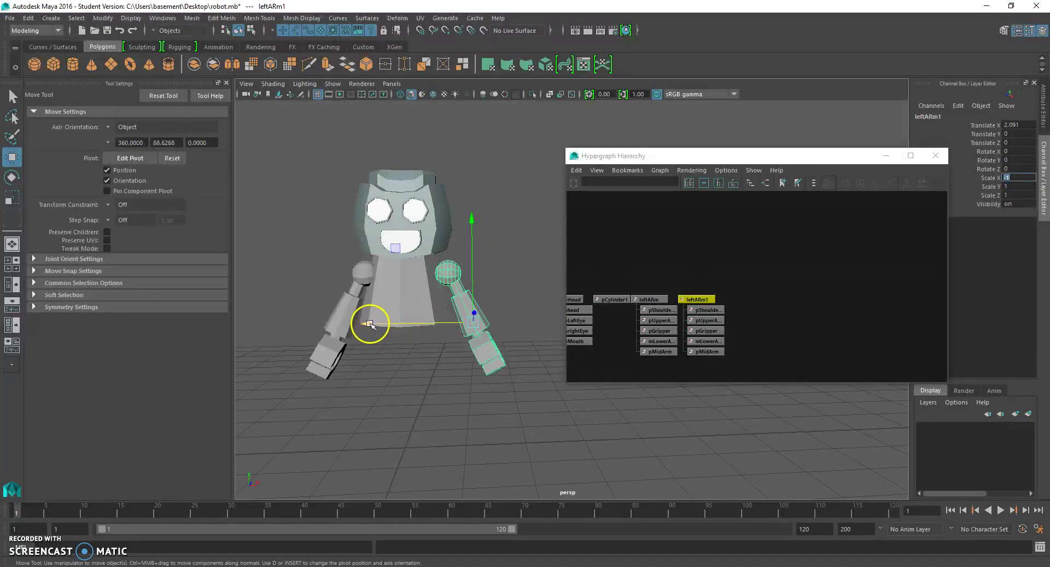
left_click_drag(369, 324, 359, 321)
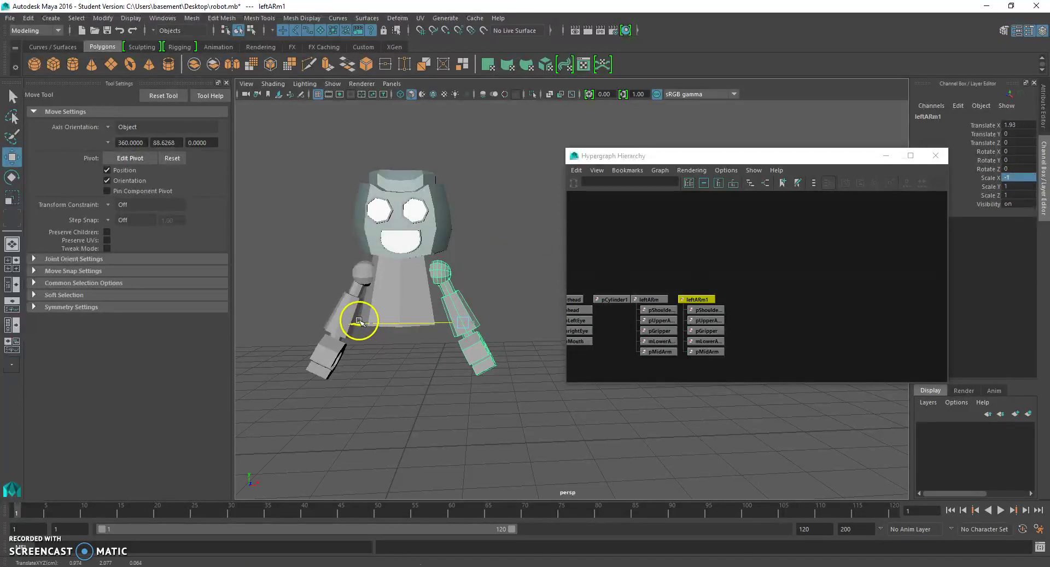
Step: Rename the leftARm1 group as rightArm
right_click(702, 299)
left_click(746, 378)
type("hbf")
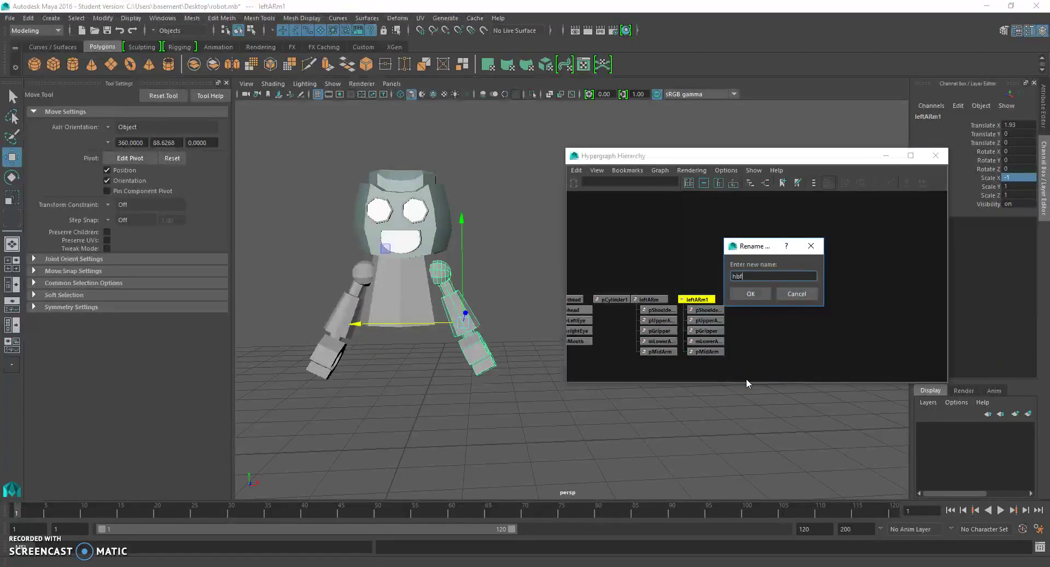
key("BackSpace")
key("BackSpace")
key("BackSpace")
type("dhrigg")
key("BackSpace")
key("BackSpace")
key("BackSpace")
key("BackSpace")
key("BackSpace")
key("BackSpace")
type("rightArm")
key("Return")
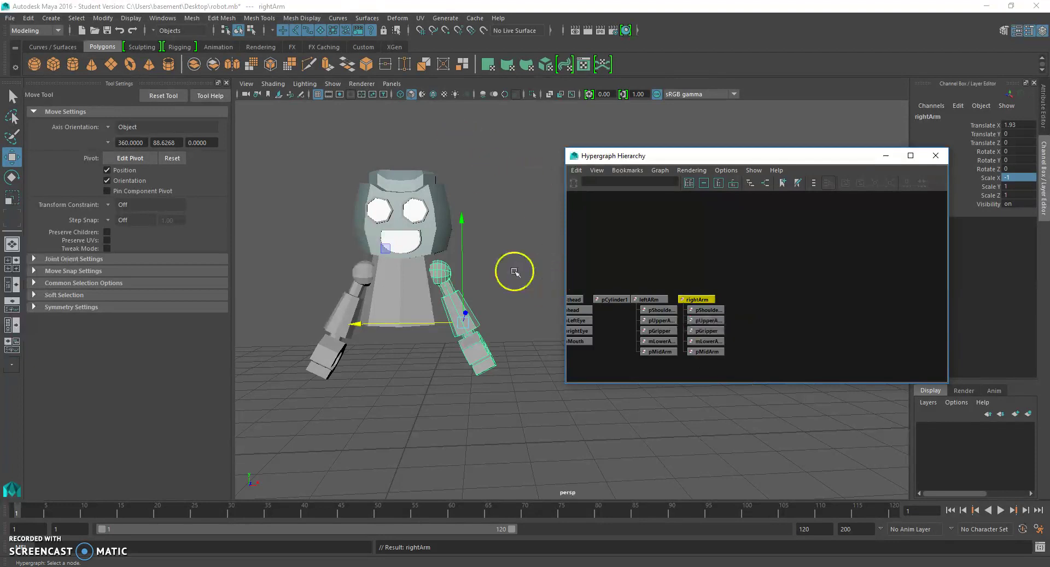
Step: Compare the robot with the reference image and create a polygon sphere for its hips
mouse_move(516, 270)
left_mouse_down("alt")
mouse_move(454, 270)
mouse_move(525, 276)
left_mouse_up("alt")
left_click(530, 279)
scroll(532, 285, "down", 3)
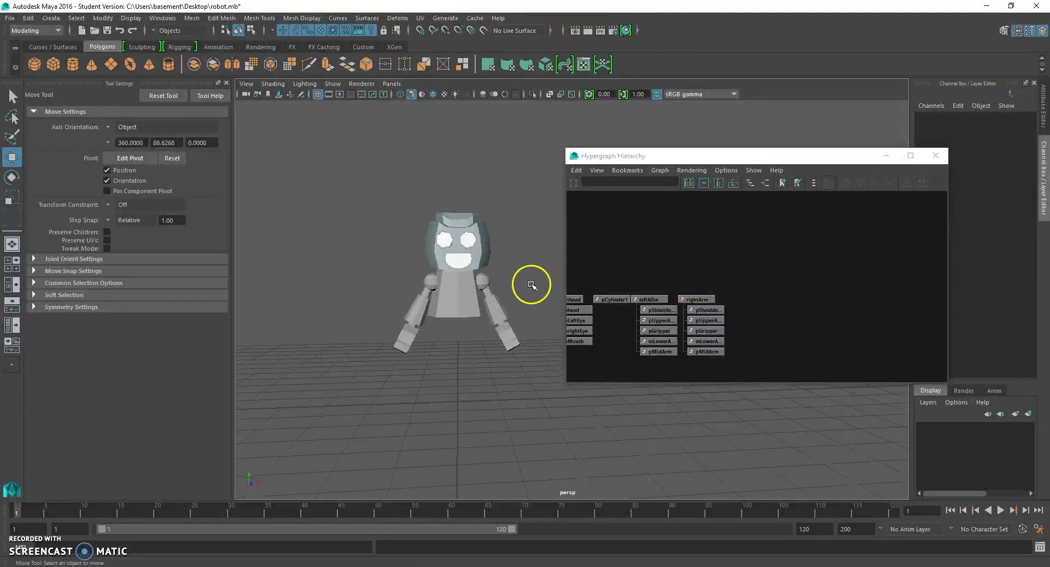
left_click_drag(530, 321, 508, 306, "alt")
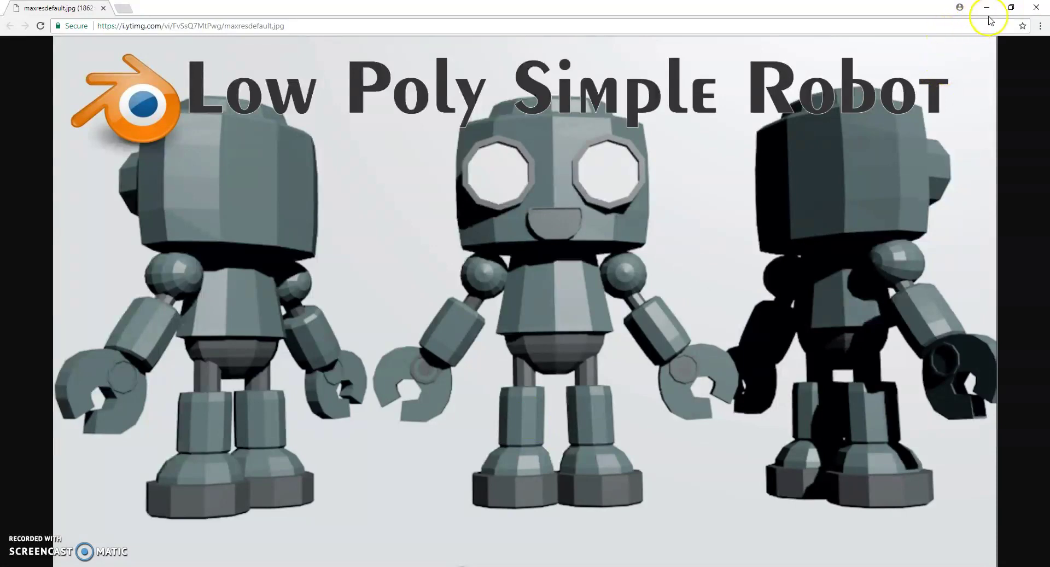
left_click(988, 8)
left_click(51, 17)
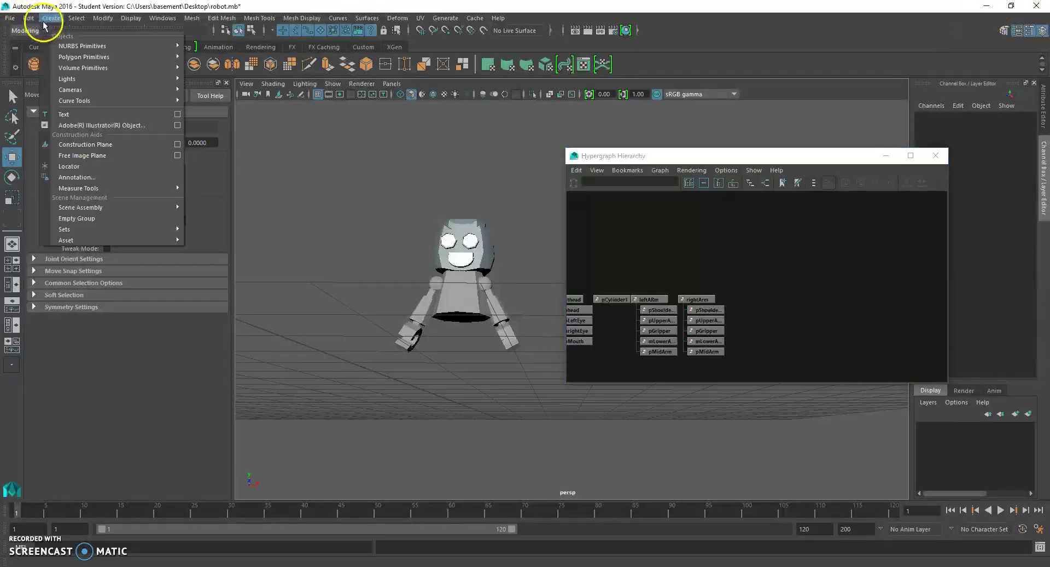
mouse_move(82, 56)
left_click(237, 66)
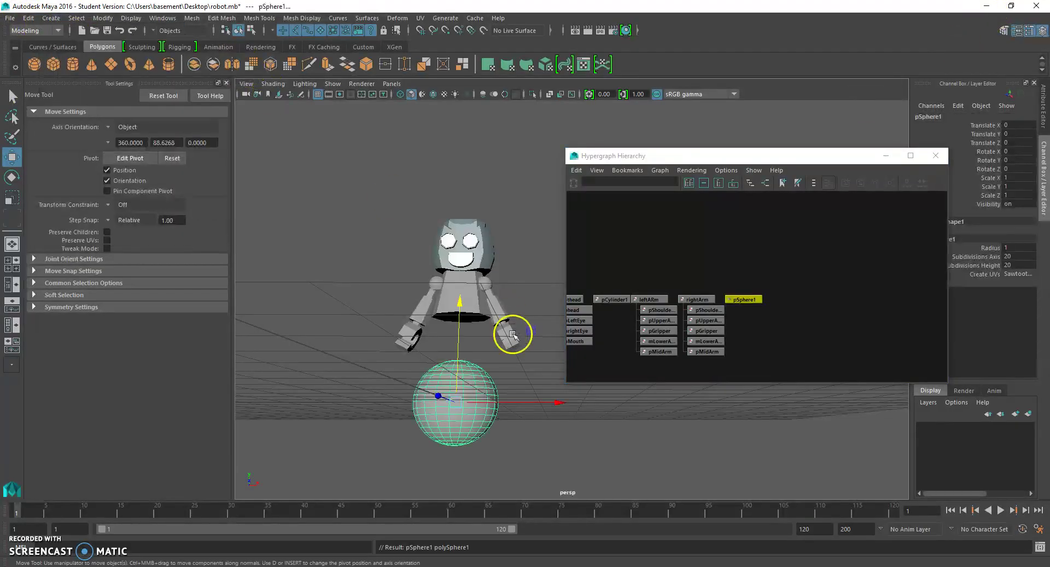
left_click_drag(514, 336, 528, 446, "alt")
left_click_drag(457, 298, 453, 269)
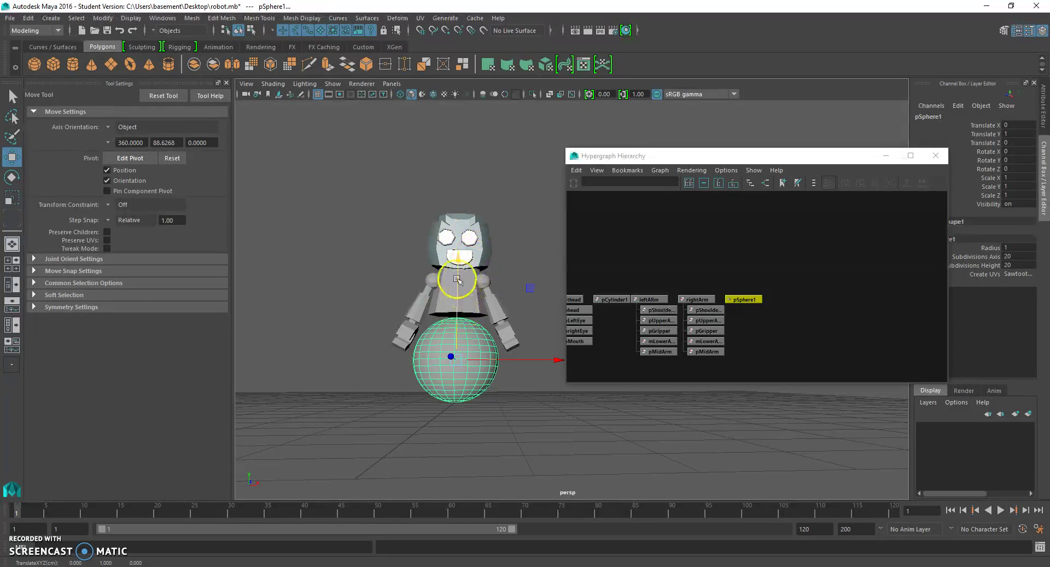
left_click_drag(457, 283, 457, 257)
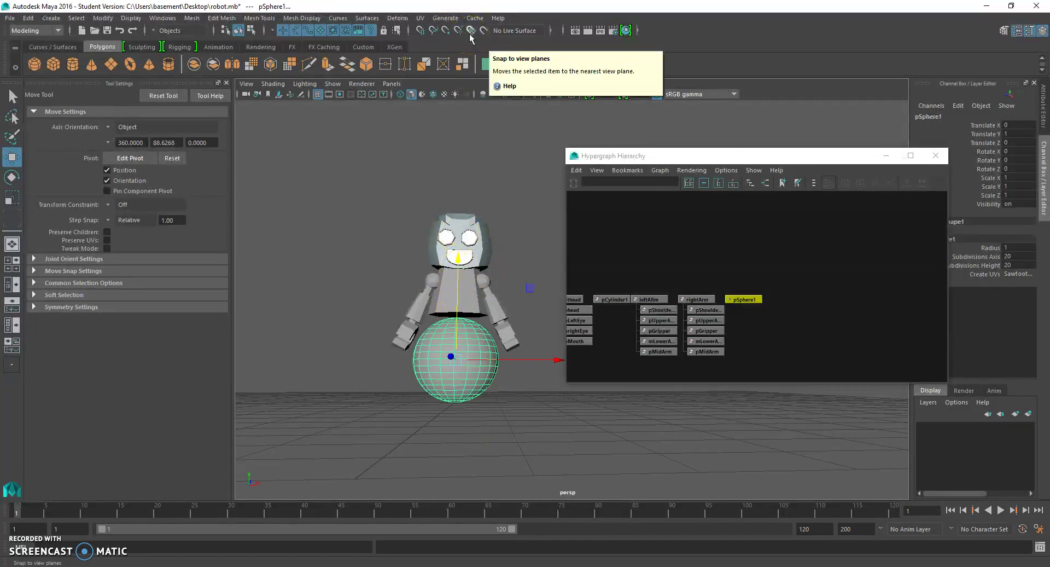
left_click(420, 30)
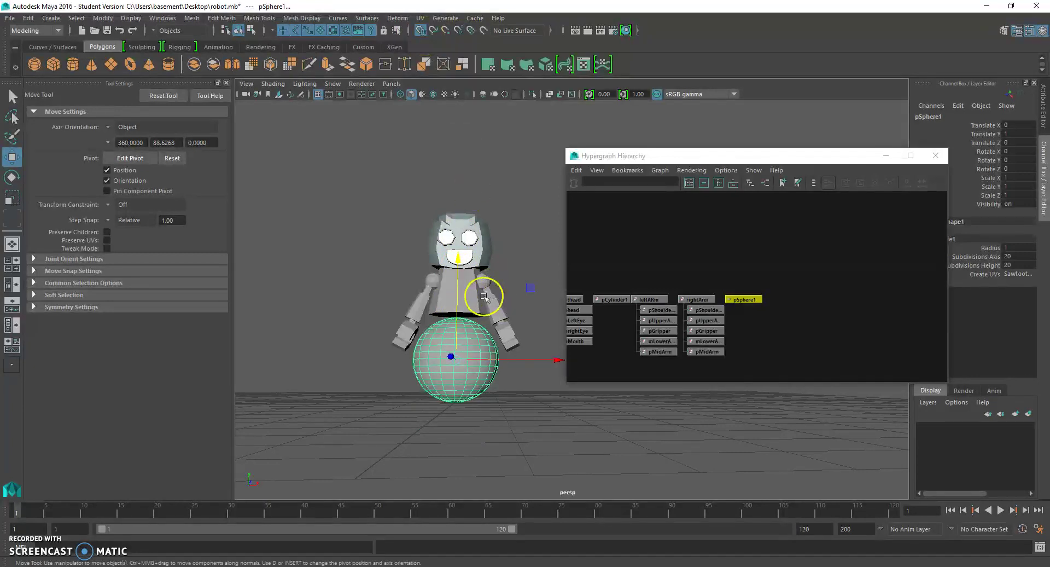
left_click_drag(459, 261, 469, 280)
left_click(406, 33)
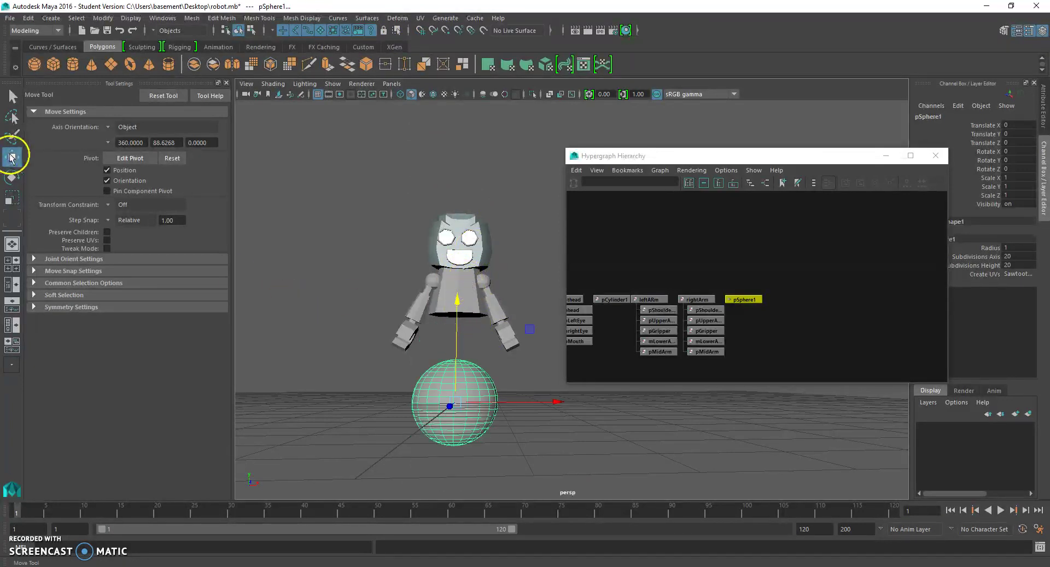
Step: Reset the Move tool's settings and raise the sphere to Translate Y 0.96
left_click(163, 96)
left_click_drag(457, 305, 479, 262)
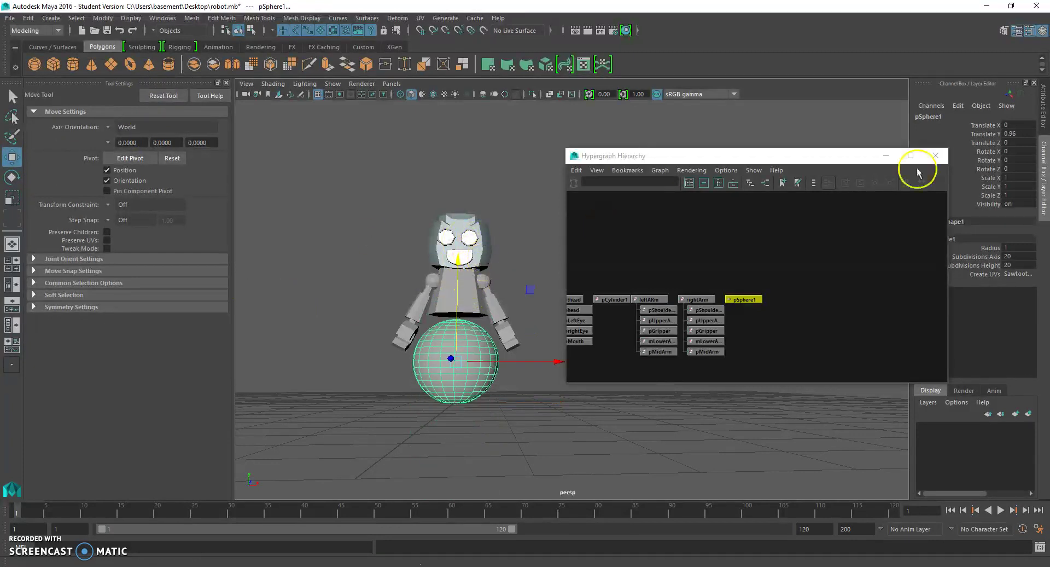
Step: Minimize the Hypergraph and set the sphere's axis and height subdivisions both to 8
left_click(886, 155)
left_click(1017, 256)
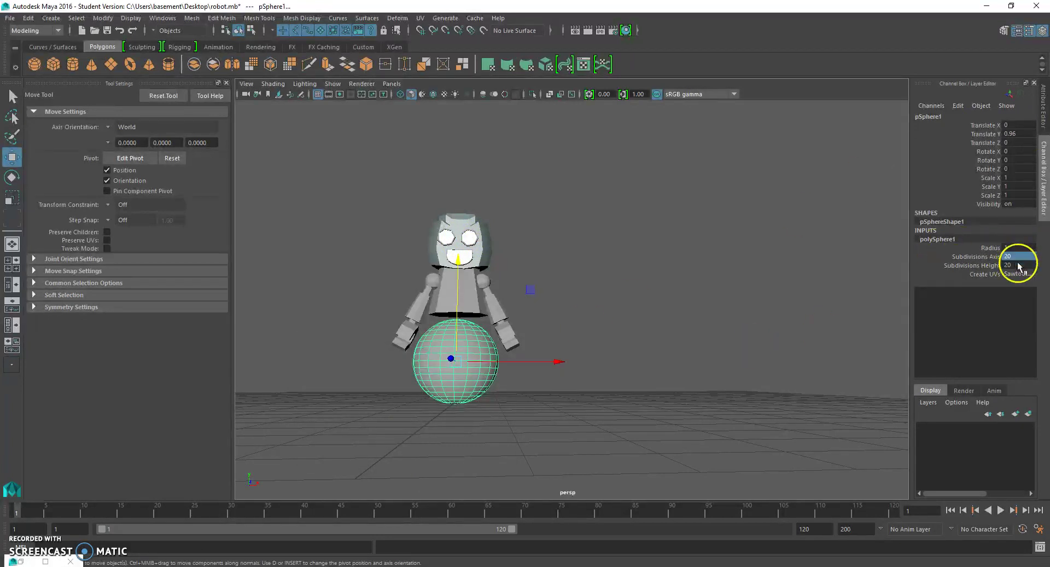
left_click(1020, 265, "shift")
type("8")
key("Return")
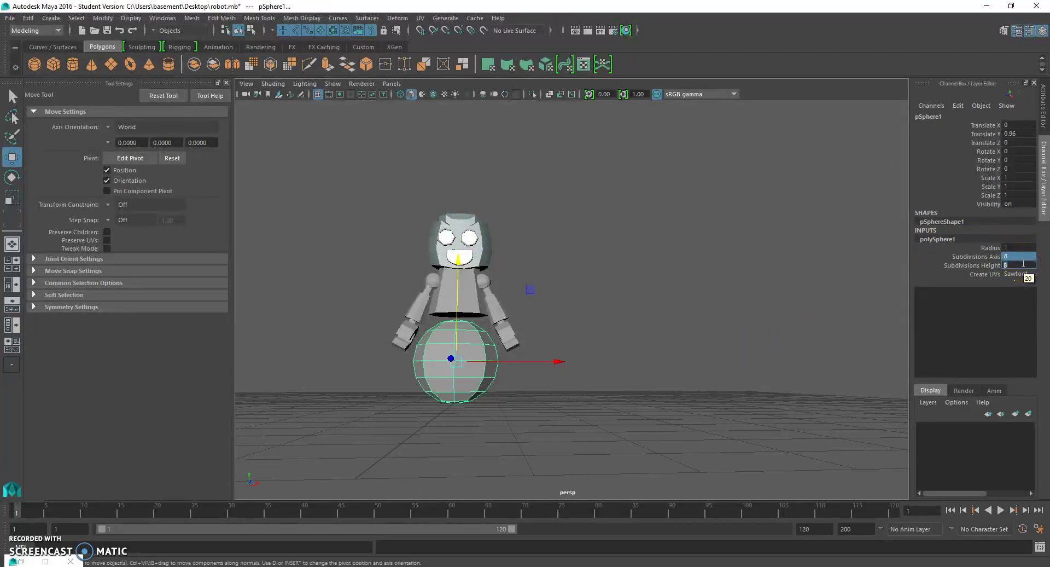
Step: Delete the upper half of the sphere's faces, selecting them in the front view
scroll(893, 286, "up", 2)
middle_click_drag(431, 325, 454, 286, "alt")
right_click_drag(461, 278, 472, 304)
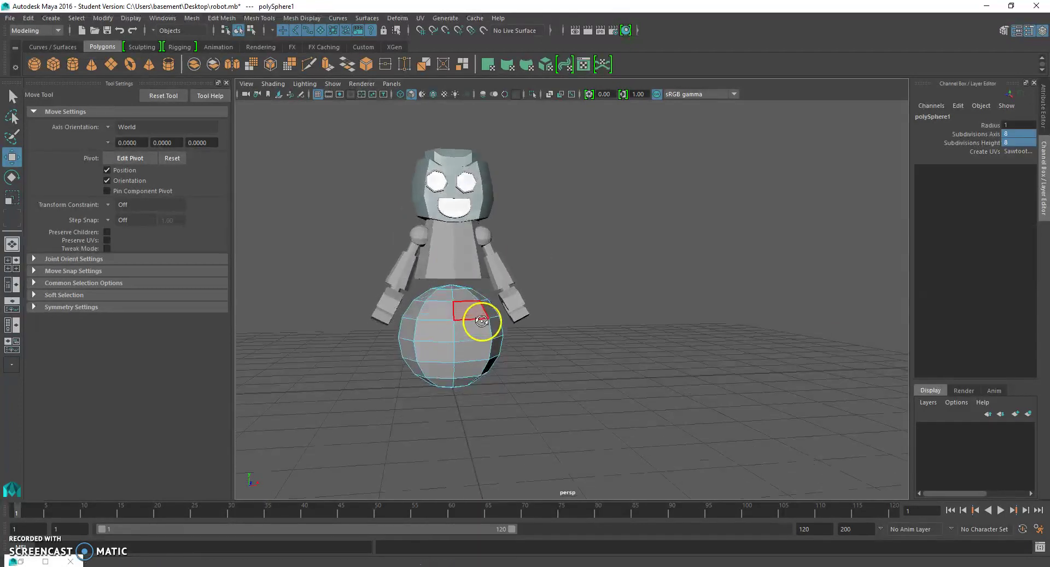
key("space")
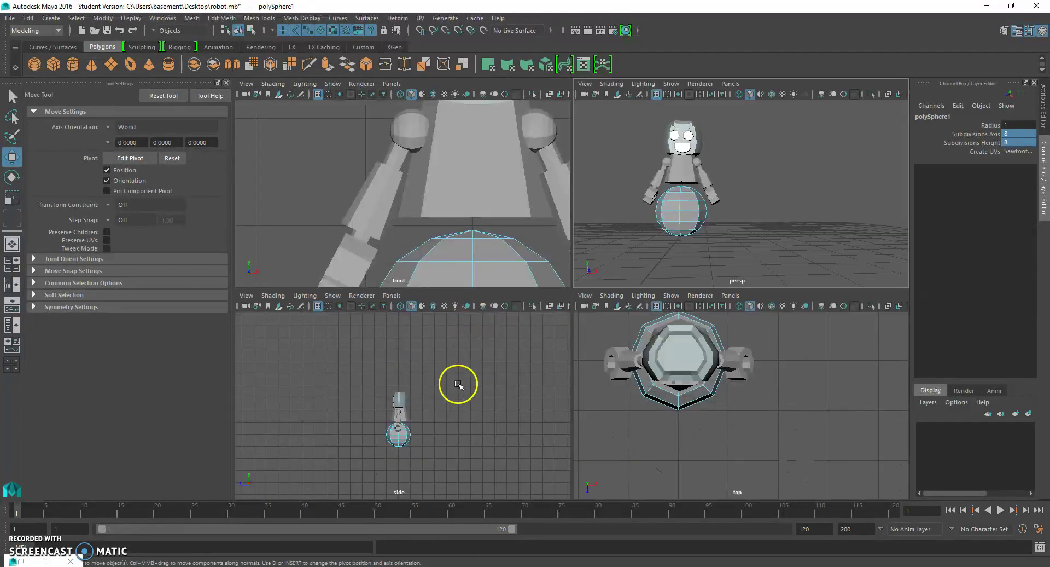
key("space")
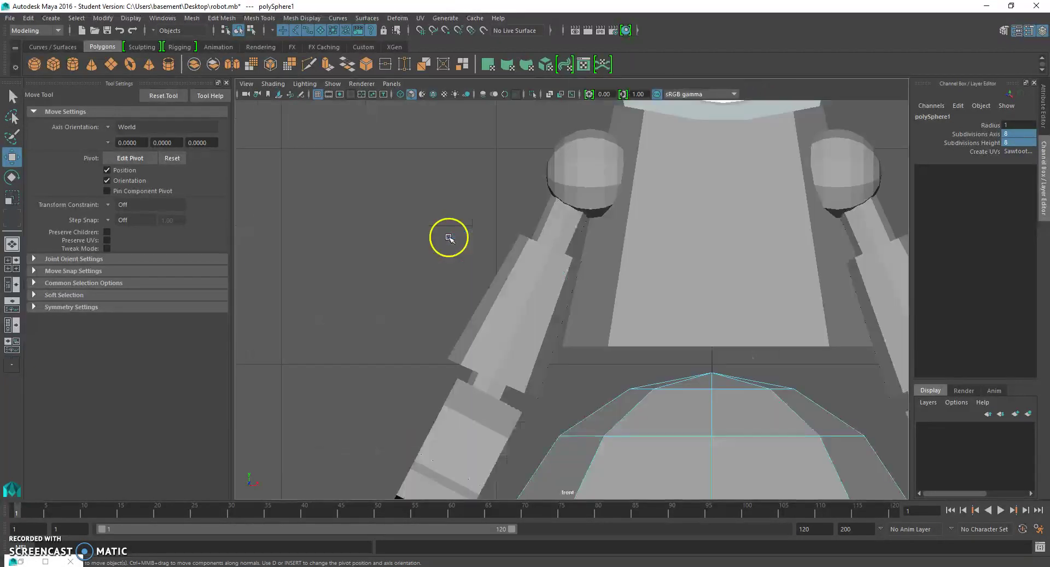
scroll(456, 268, "down", 7)
middle_click_drag(454, 267, 424, 256, "alt")
scroll(359, 212, "up", 1)
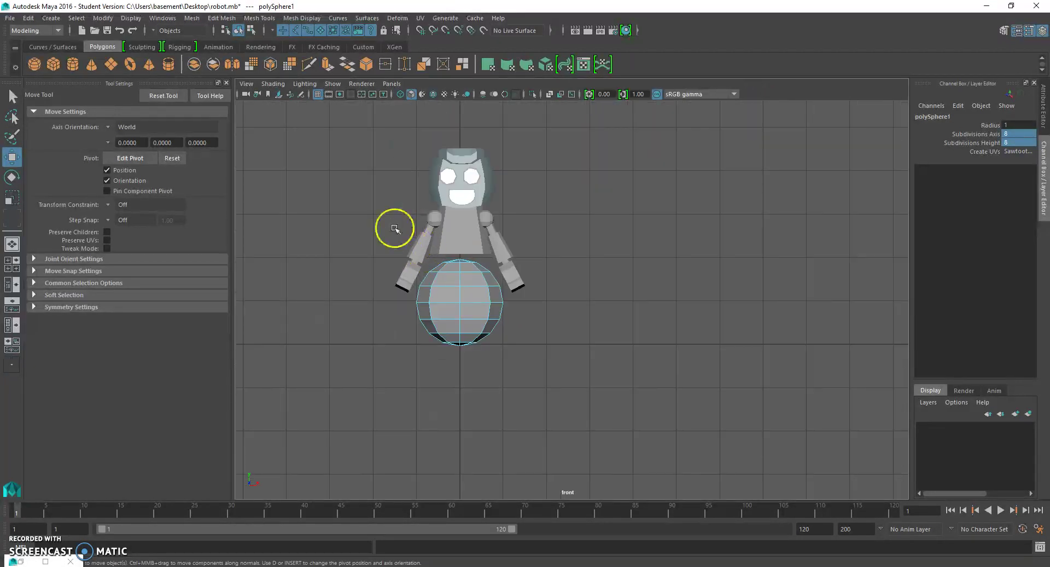
left_click_drag(312, 188, 650, 293)
key("Delete")
scroll(594, 217, "up", 4)
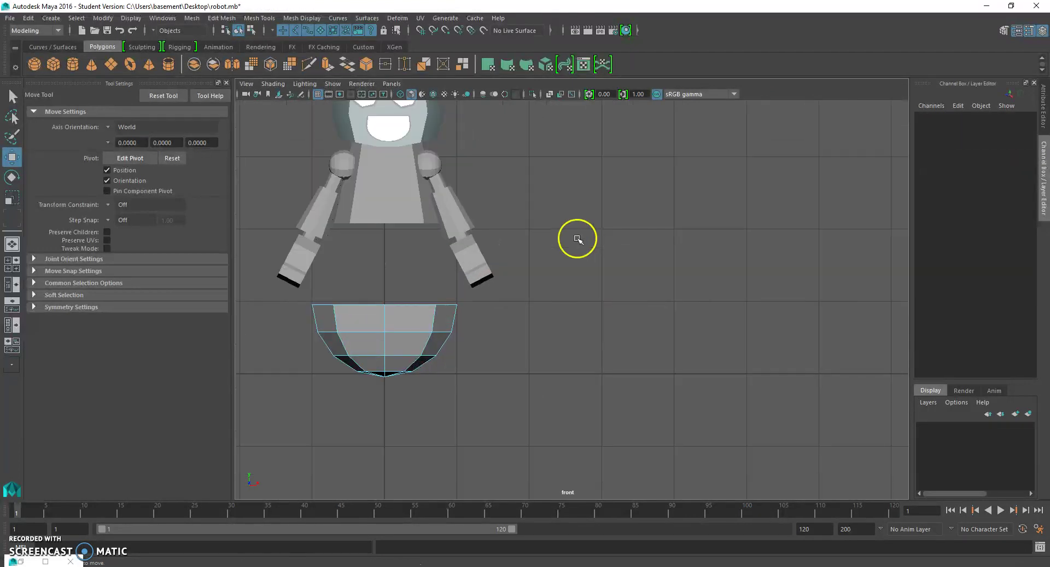
Step: Close the open rim of the half sphere with Fill Hole and return to object selection
key("space")
left_click_drag(538, 273, 540, 244)
scroll(545, 285, "up", 3)
middle_click_drag(545, 287, 589, 208, "alt")
left_click_drag(589, 209, 500, 286, "alt")
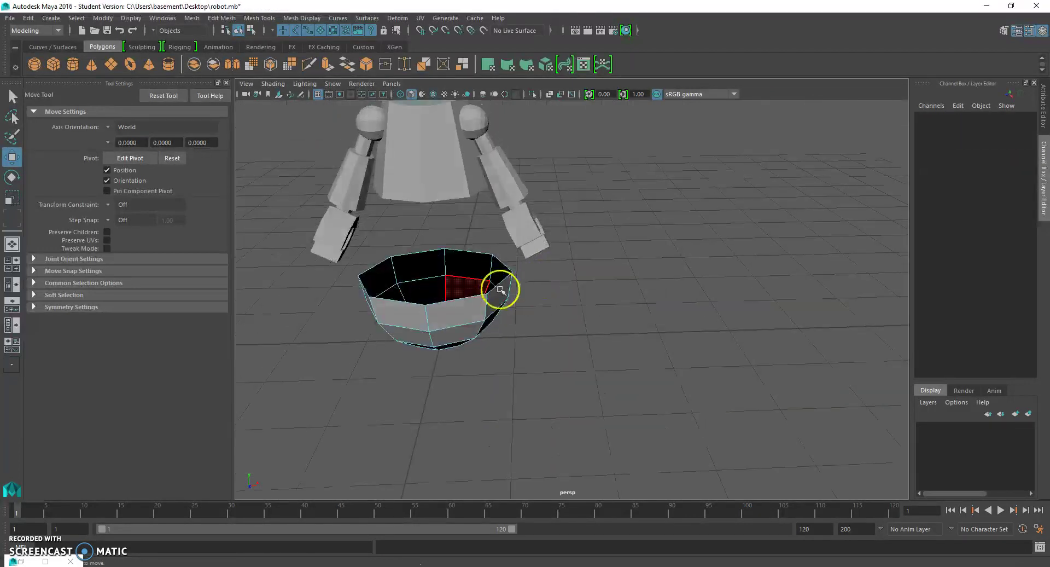
right_click_drag(486, 276, 489, 246)
double_click(468, 300)
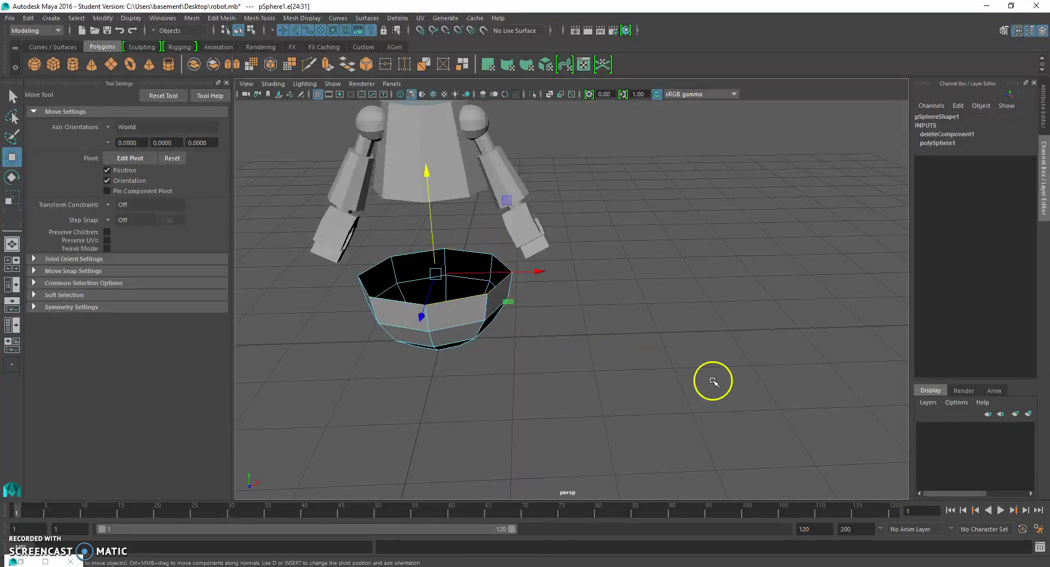
left_click(195, 19)
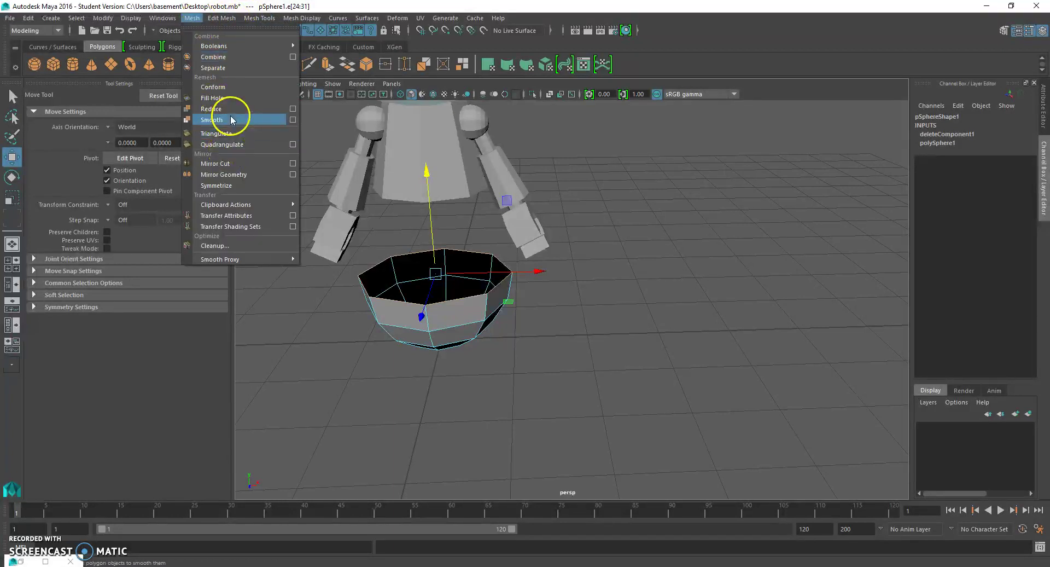
left_click(233, 98)
left_click(626, 310)
left_click_drag(619, 305, 588, 249, "alt")
right_click_drag(490, 289, 528, 253)
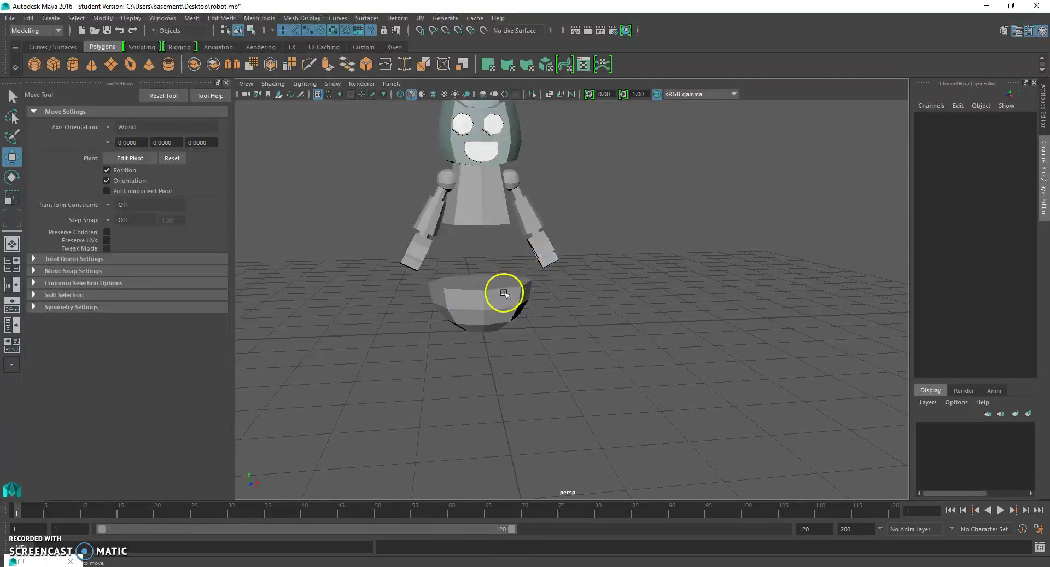
Step: Check the reference image, reset the Scale tool's settings and scale the half sphere uniformly to 0.88
left_click(499, 290)
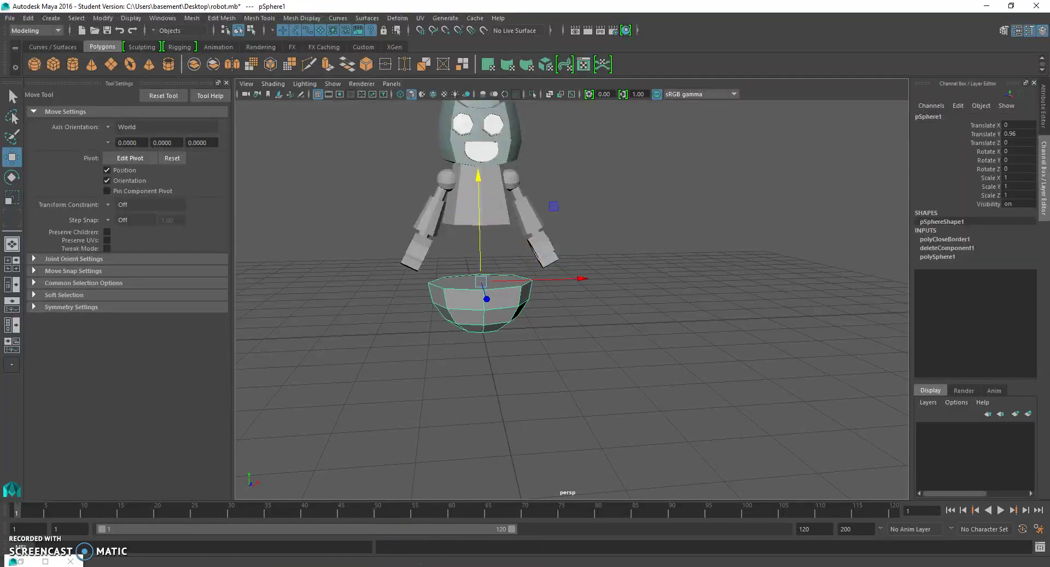
left_click(395, 566)
key("alt+Tab")
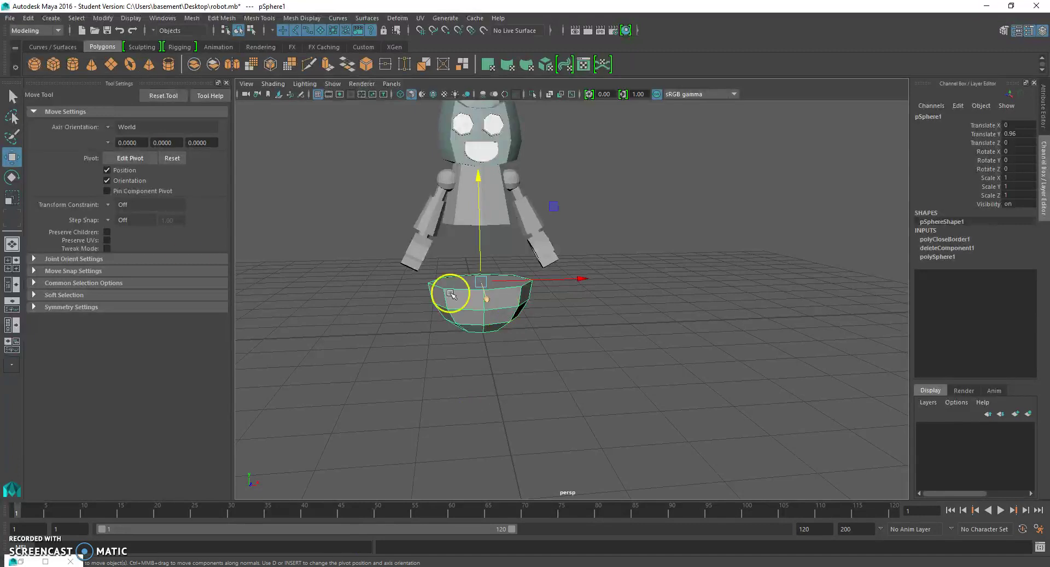
left_click(12, 197)
scroll(457, 311, "up", 2)
mouse_move(463, 286)
left_mouse_down()
mouse_move(453, 275)
mouse_move(464, 291)
mouse_move(455, 284)
mouse_move(480, 283)
mouse_move(469, 281)
left_mouse_up()
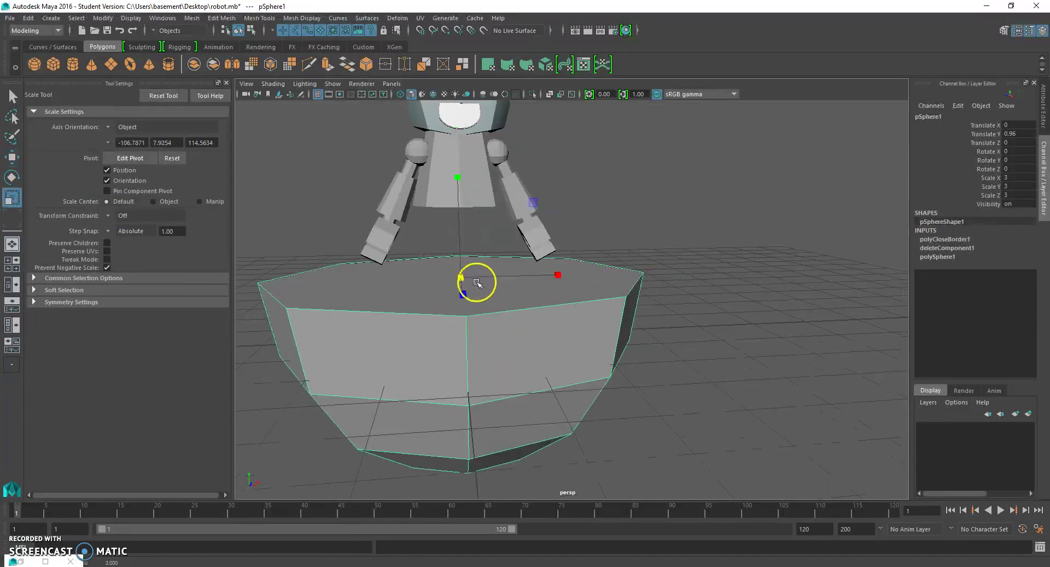
left_click(163, 96)
left_click_drag(462, 278, 230, 261)
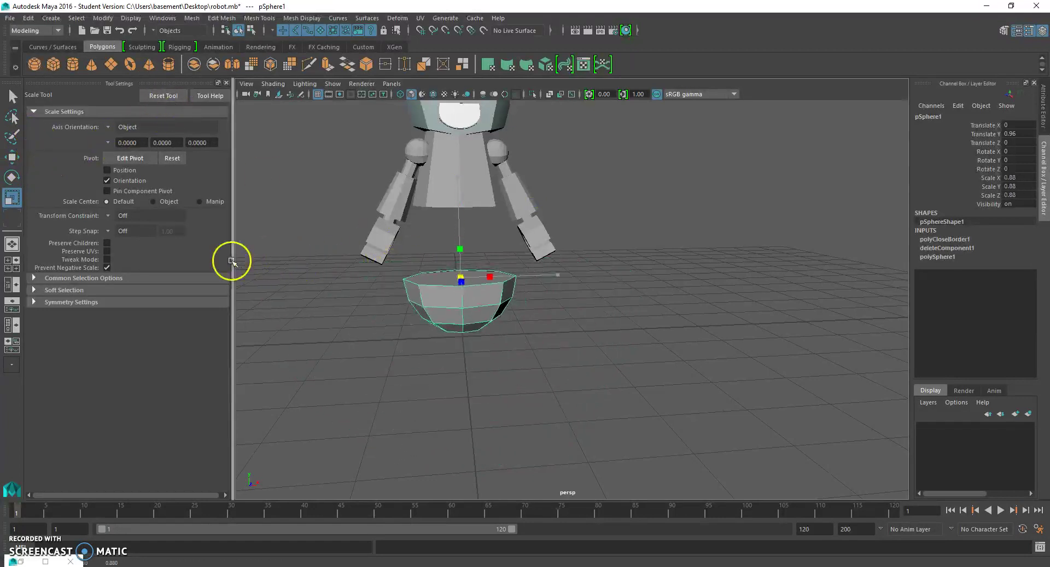
Step: Raise the half sphere beneath the torso to Translate Y 2.136 and scale it uniformly to 0.543
key("w")
left_click_drag(467, 178, 452, 102)
left_click(16, 205)
left_click_drag(454, 211, 419, 215, "alt")
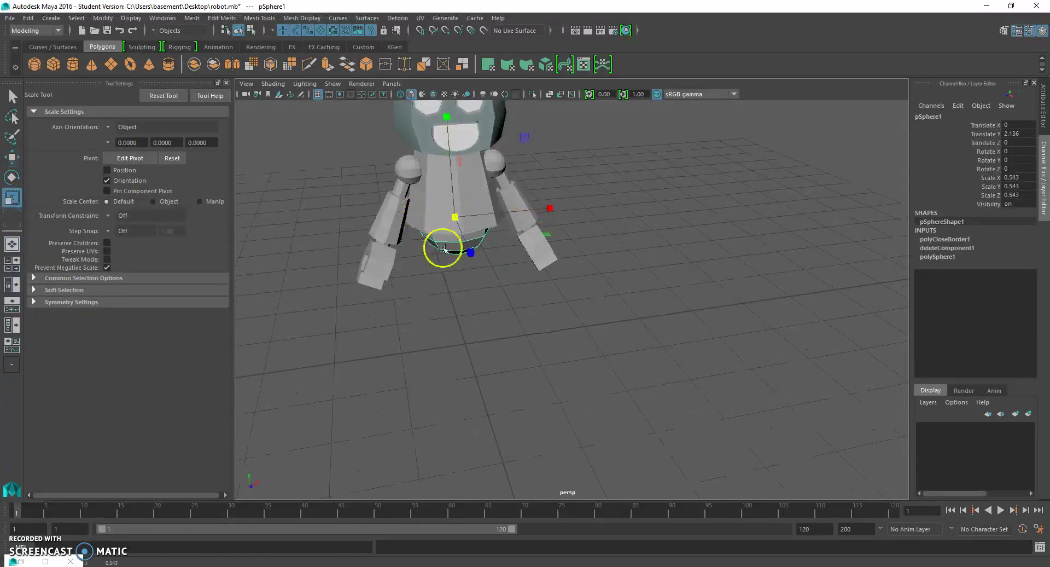
Step: Lower the half sphere beneath the torso to Translate Y 2.116 and deselect it
left_click_drag(569, 274, 559, 244, "alt")
left_click(620, 221)
middle_click_drag(624, 213, 648, 260, "alt")
left_click_drag(649, 260, 640, 309, "alt")
left_click(490, 362)
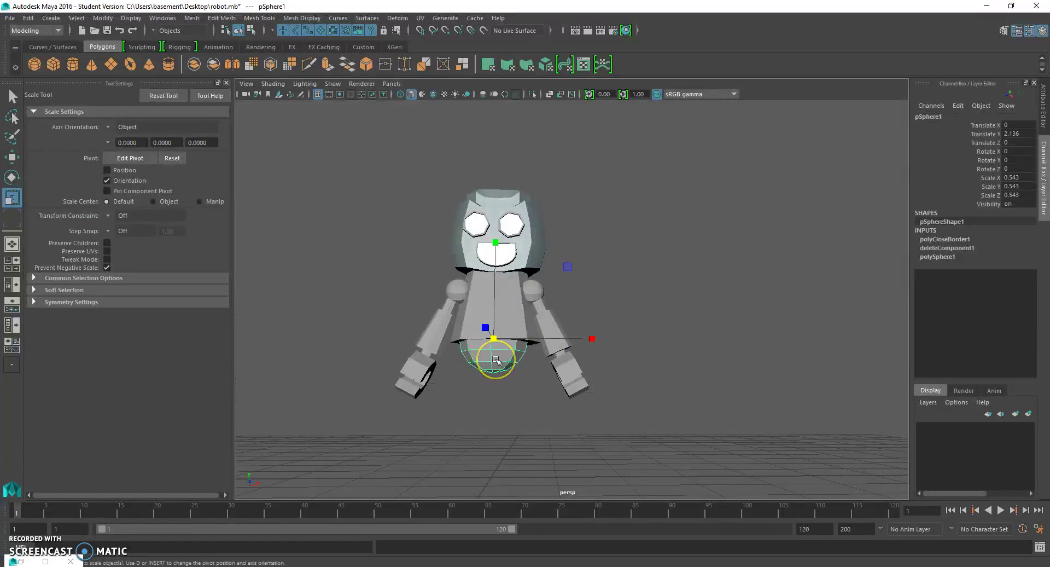
key("w")
left_click_drag(495, 240, 495, 239)
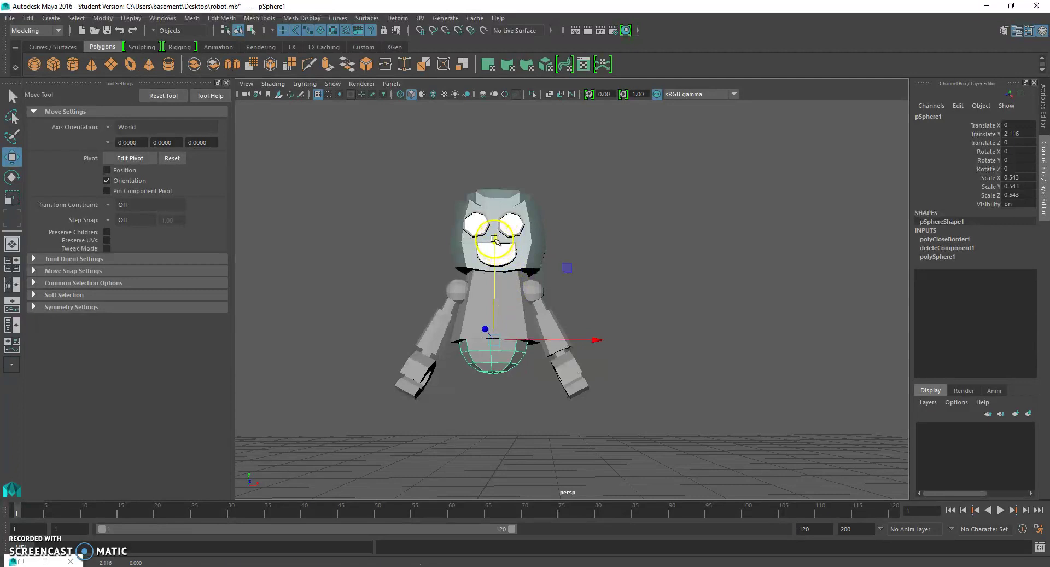
left_click(574, 442)
left_click_drag(574, 441, 569, 391, "alt")
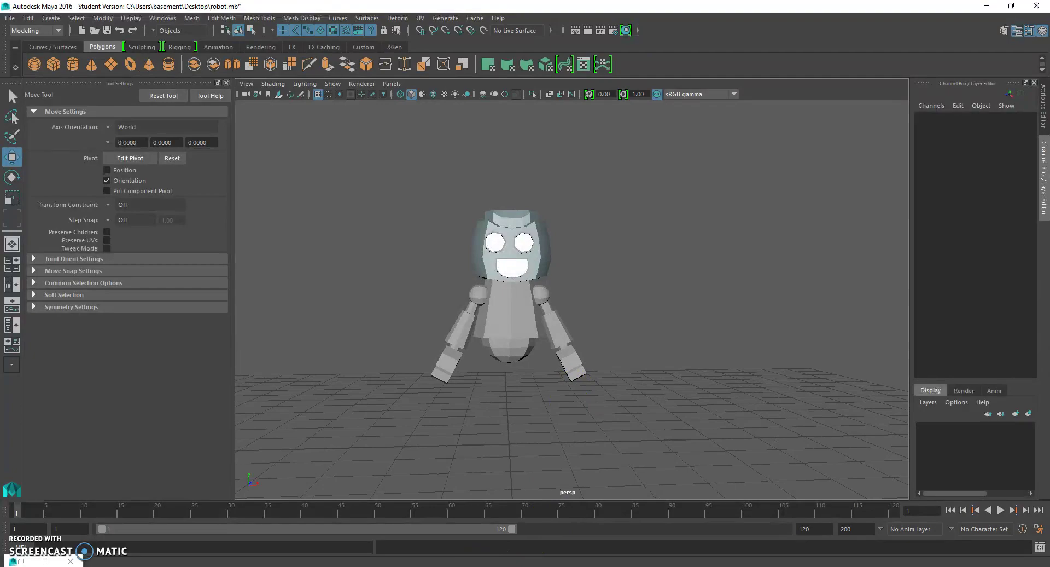
Step: Compare the model with the robot reference image and assign the existing blinn1 material to the torso
left_click(462, 566)
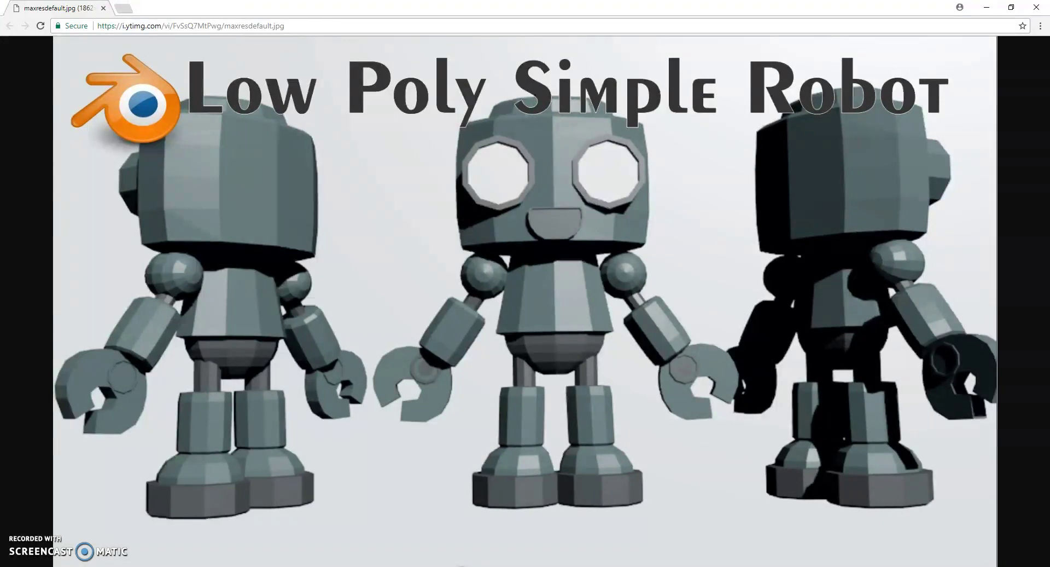
left_click(463, 566)
scroll(587, 348, "up", 3)
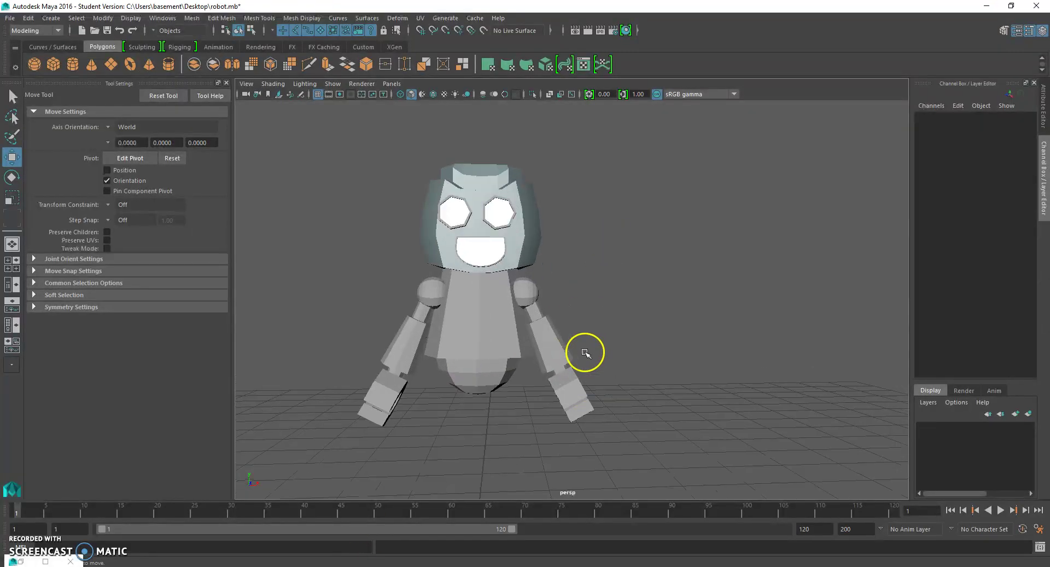
left_click_drag(586, 352, 526, 372, "alt")
left_click_drag(539, 352, 514, 427, "alt")
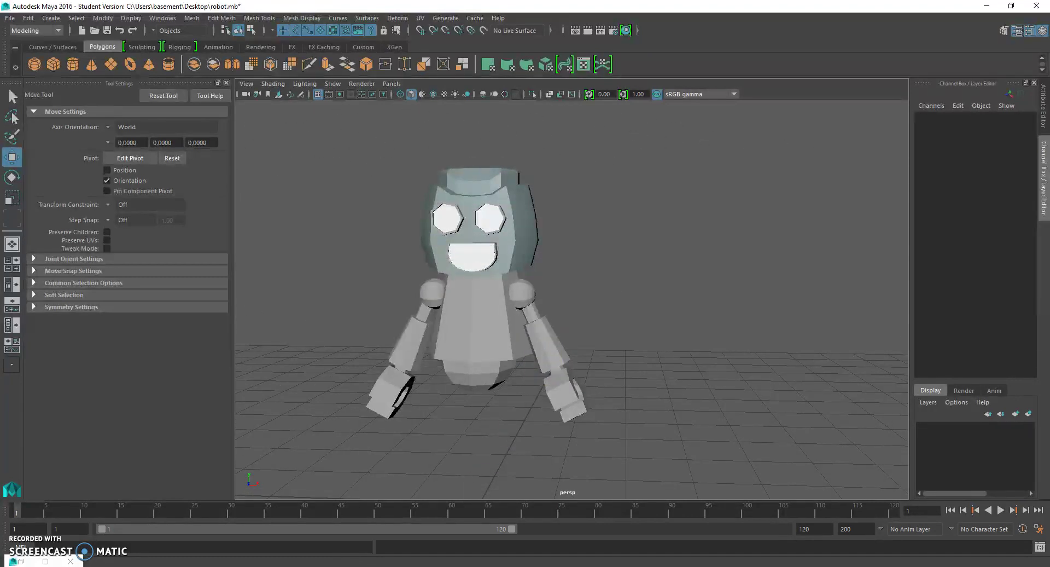
key("alt+Tab")
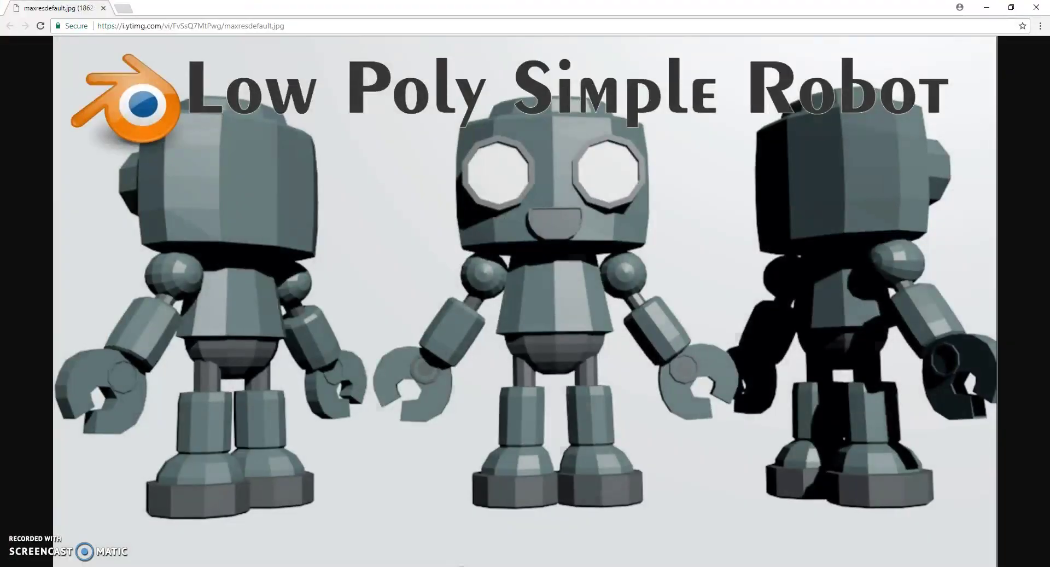
key("alt+Tab")
left_click(492, 312)
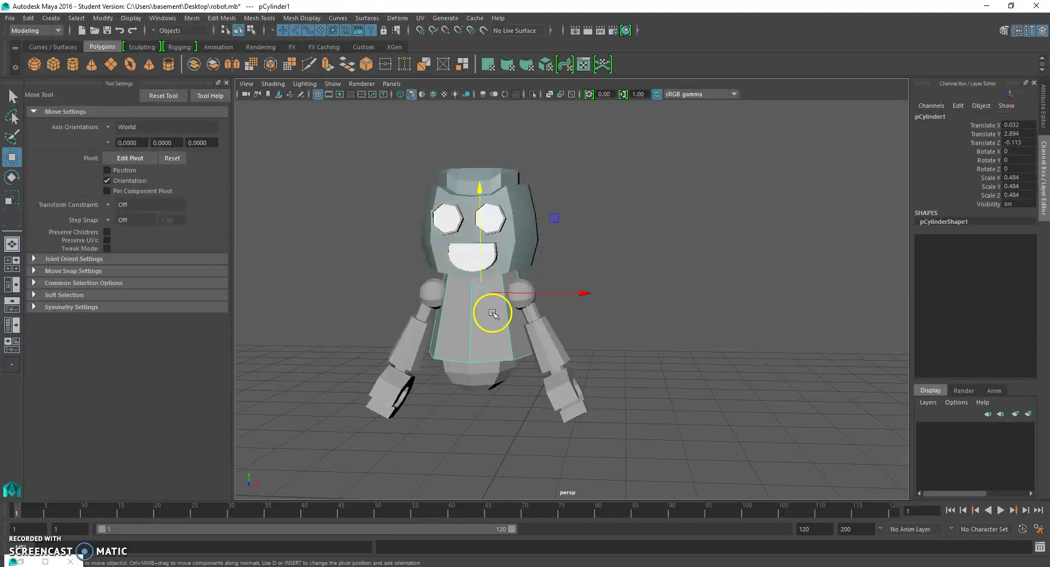
right_click_drag(493, 275, 557, 544)
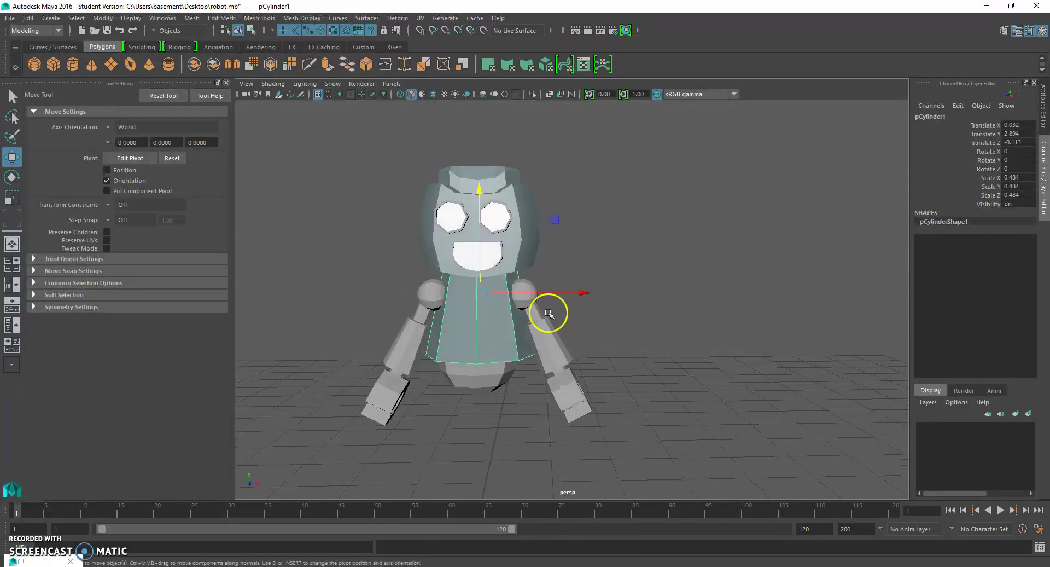
Step: Assign the existing blinn1 material to the rightArm group's shoulder joint and blinn2 to its upper arm
left_click(530, 282)
right_click_drag(529, 279, 602, 549)
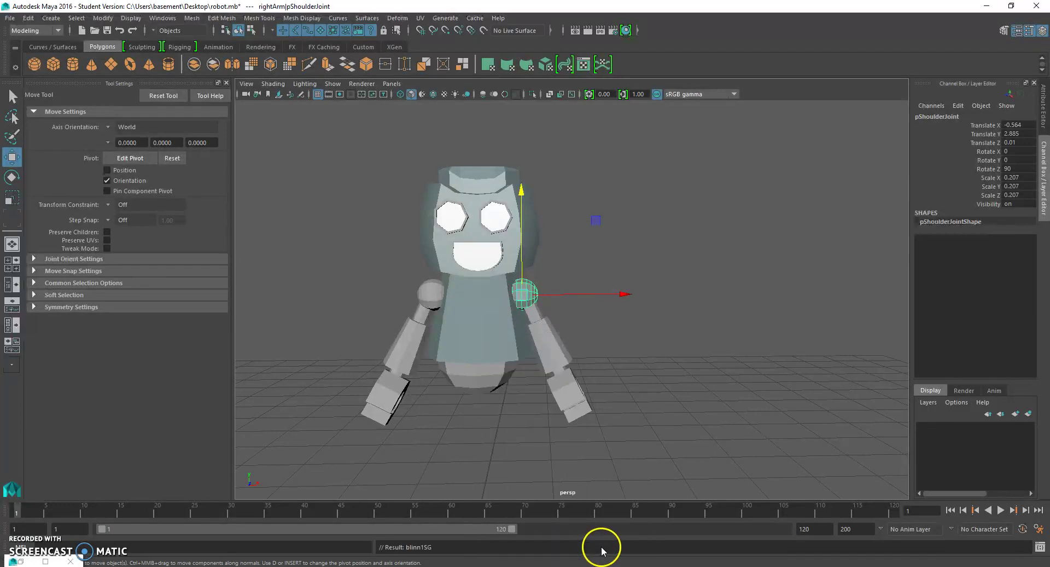
left_click(543, 310)
right_click_drag(542, 276, 610, 546)
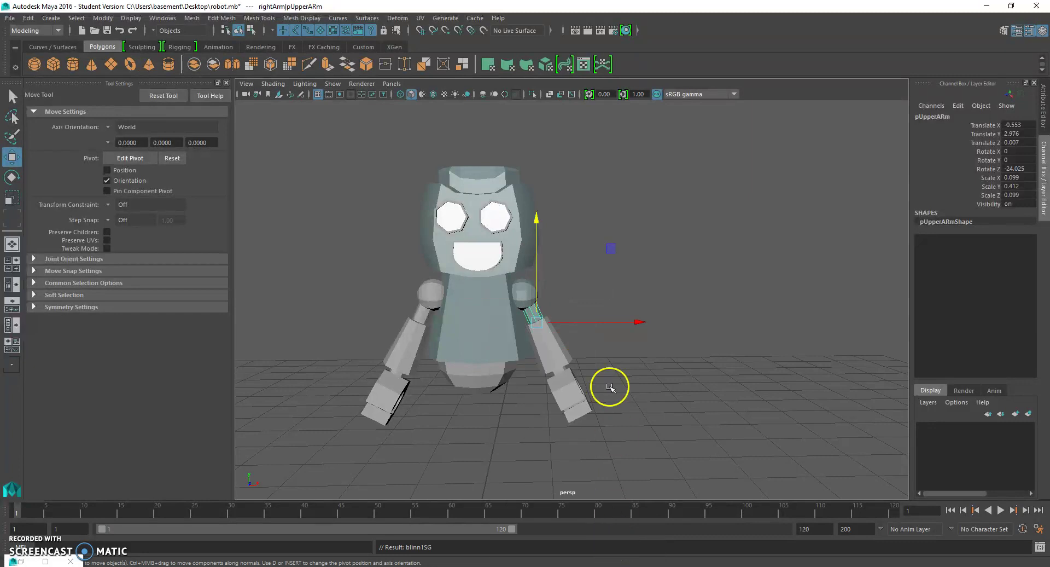
left_click(637, 366)
left_click(534, 309)
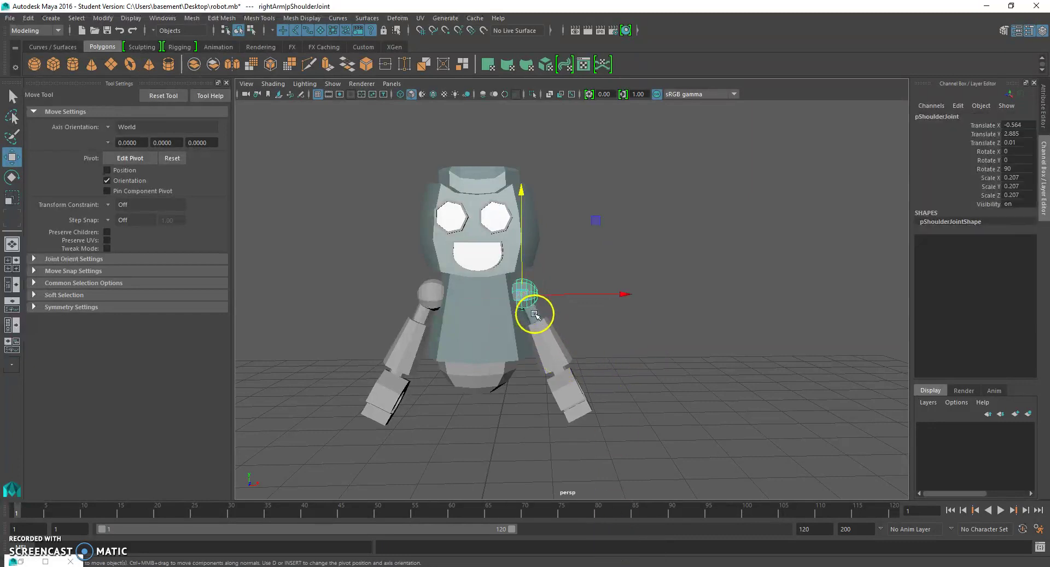
right_click_drag(535, 314, 609, 546)
right_click_drag(535, 314, 593, 556)
left_click(640, 379)
Step: Assign the existing blinn1 material to the rightArm group's mid arm and lower arm
left_click(556, 347)
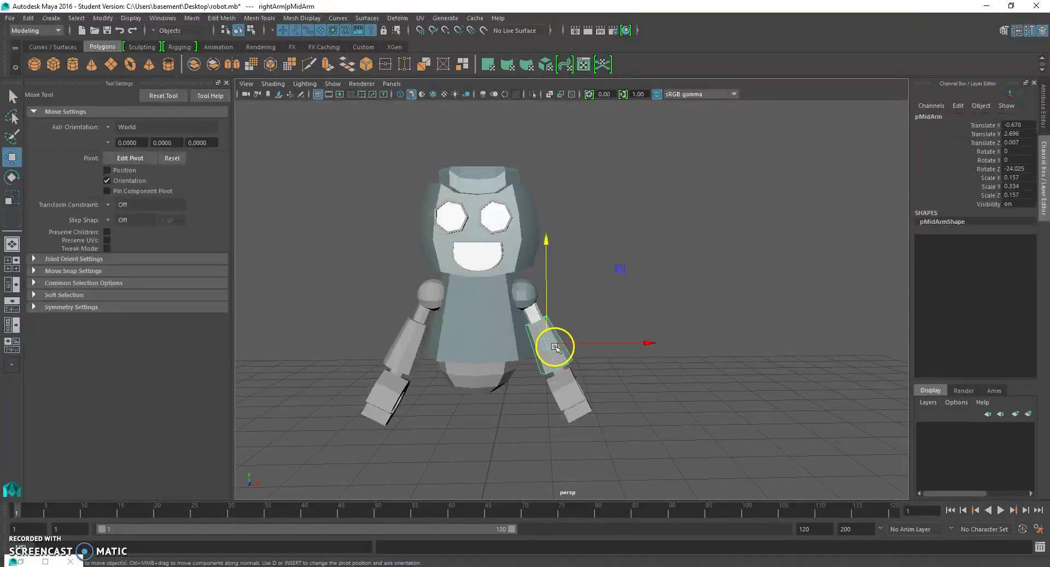
right_click_drag(555, 275, 625, 545)
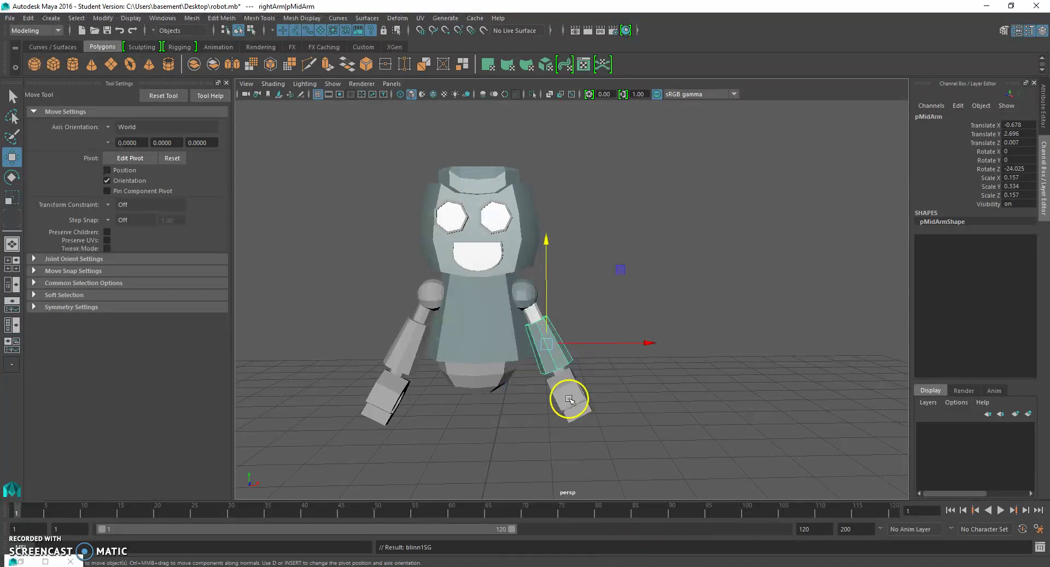
left_click_drag(561, 373, 533, 353, "alt")
right_click_drag(532, 354, 565, 408, "alt")
left_click_drag(565, 408, 551, 391, "alt")
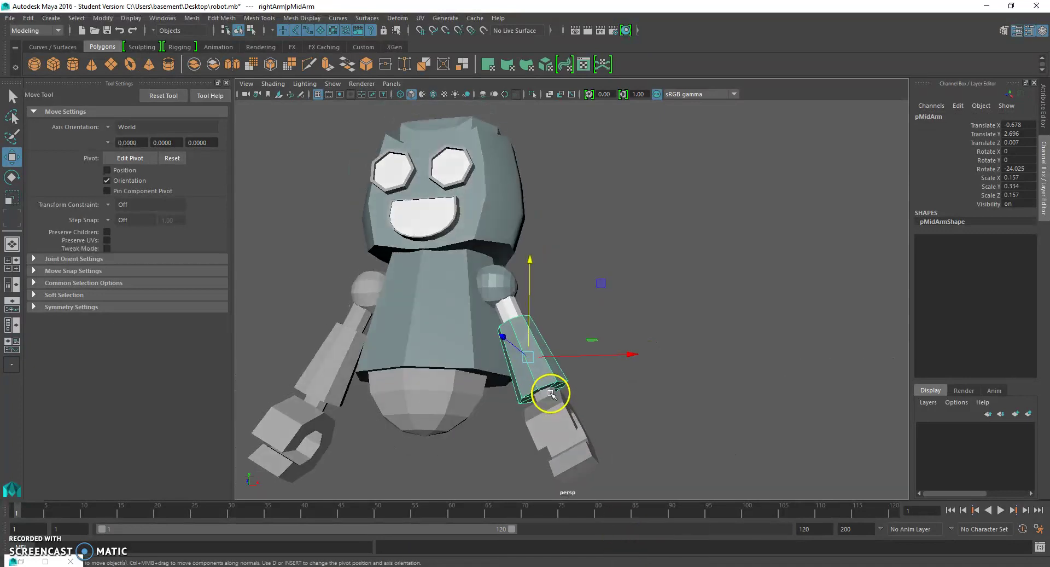
right_click_drag(551, 392, 575, 400, "alt")
middle_click_drag(576, 399, 575, 378, "alt")
left_click_drag(575, 378, 556, 387, "alt")
left_click(542, 381)
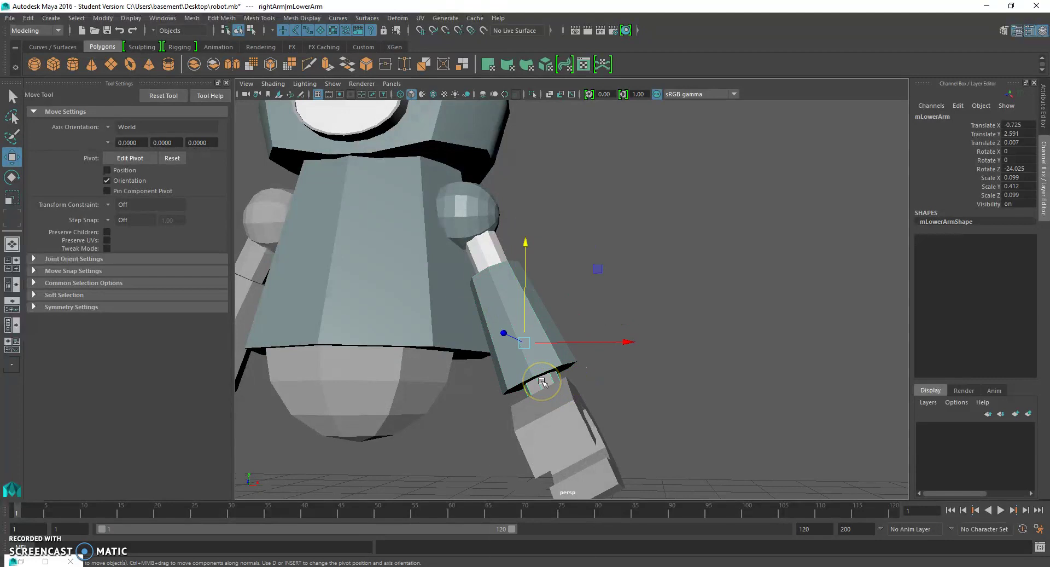
right_click_drag(543, 381, 634, 546)
mouse_move(649, 410)
left_mouse_down("alt")
mouse_move(666, 397)
mouse_move(651, 399)
left_mouse_up("alt")
Step: Assign the existing blinn2 material to the rightArm group's gripper and deselect it
left_click(569, 406)
scroll(589, 429, "down", 4)
left_click_drag(589, 428, 555, 377, "alt")
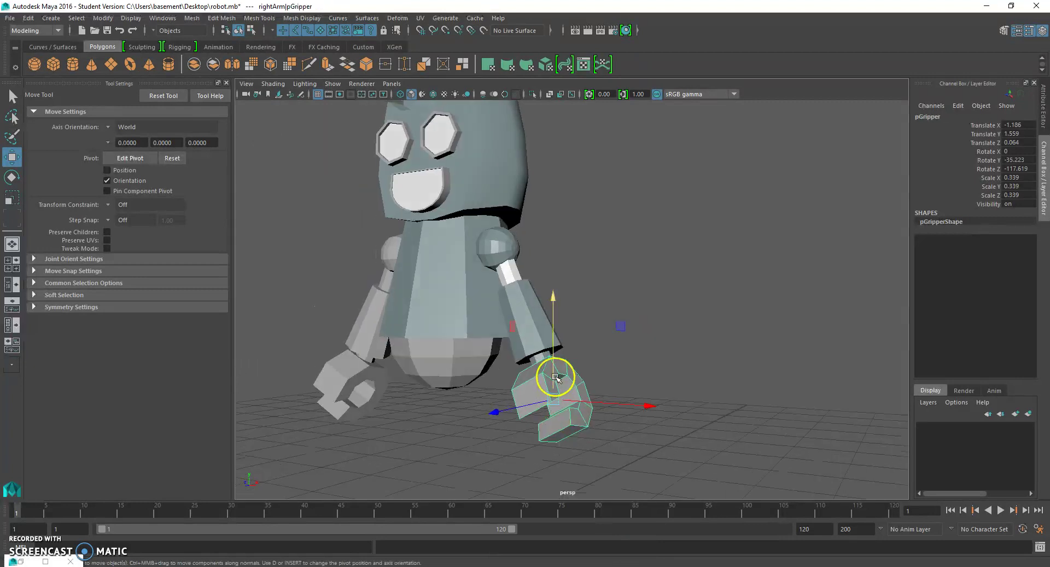
right_click_drag(556, 378, 625, 547)
left_click(688, 362)
left_click_drag(639, 333, 604, 323, "alt")
scroll(602, 322, "down", 4)
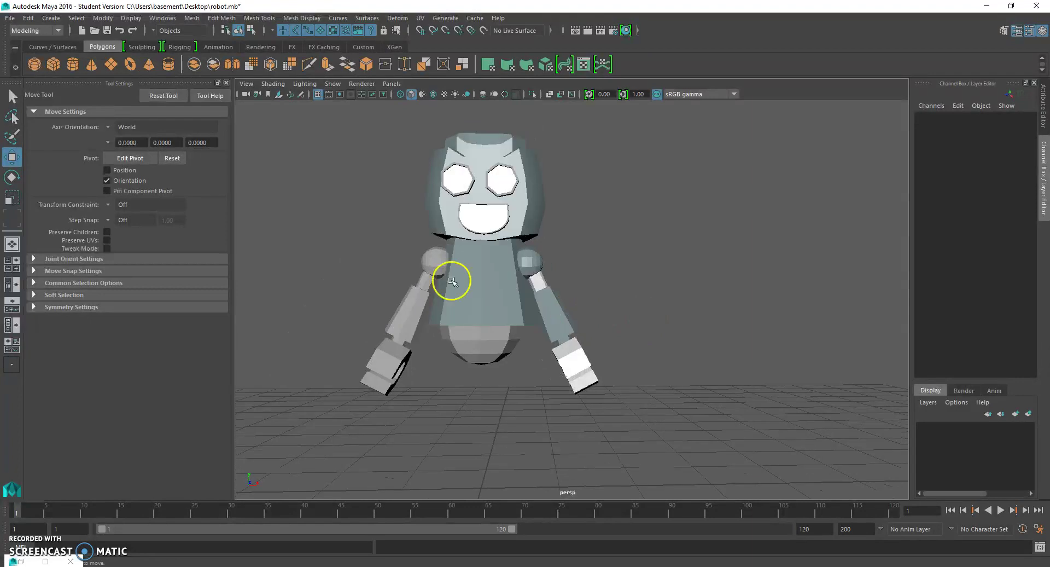
Step: Assign the existing blinn1 material to the leftARm group's shoulder joint and blinn2 to its upper arm
left_click(420, 257)
right_click_drag(422, 258, 496, 546)
left_click(431, 282)
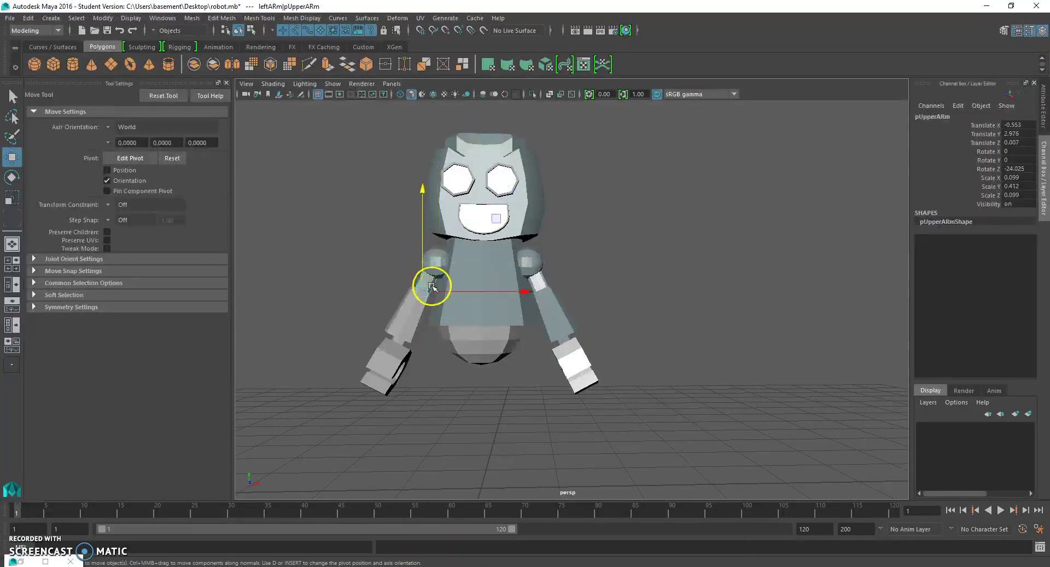
right_click_drag(428, 286, 503, 546)
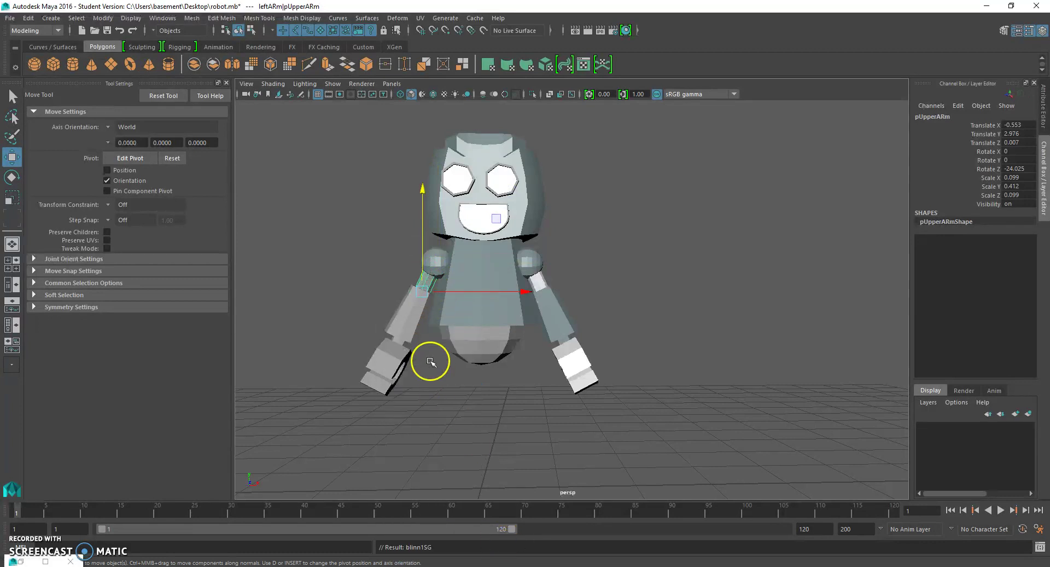
right_click_drag(429, 277, 504, 546)
right_click_drag(426, 284, 502, 545)
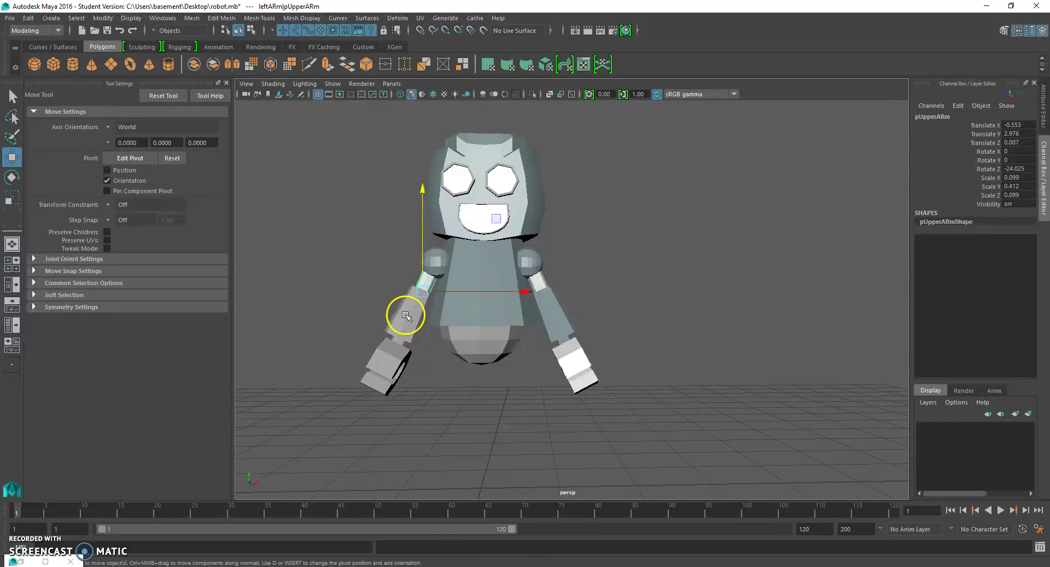
Step: Assign the existing blinn1 material to the leftARm group's mid arm and blinn2 to its lower arm
right_click_drag(406, 316, 504, 546)
left_click_drag(400, 350, 450, 344, "alt")
scroll(452, 340, "up", 5)
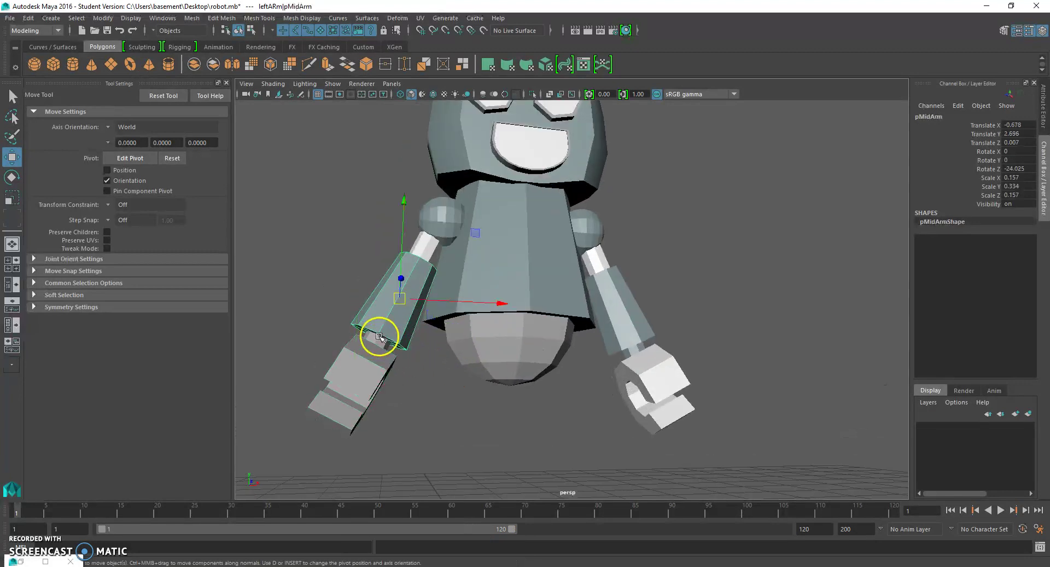
scroll(379, 339, "up", 3)
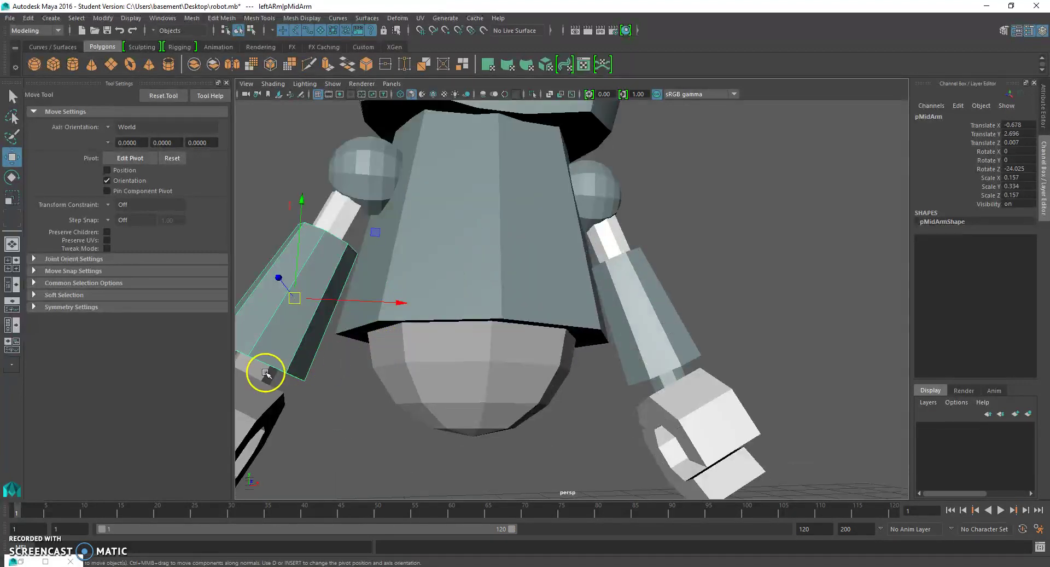
left_click(260, 371)
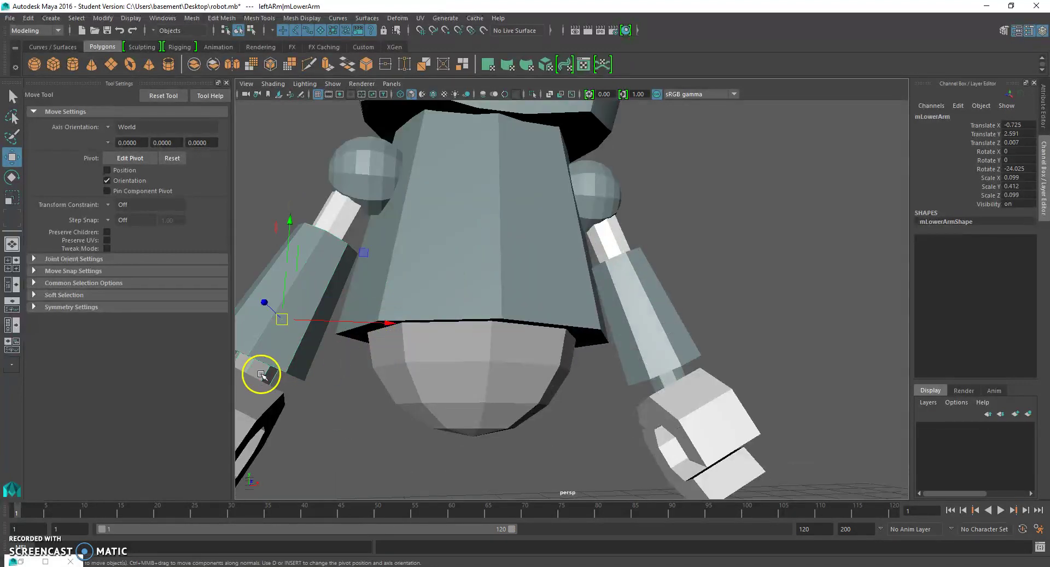
left_click_drag(257, 370, 344, 349, "alt")
right_click_drag(355, 334, 429, 545)
right_click_drag(356, 342, 423, 557)
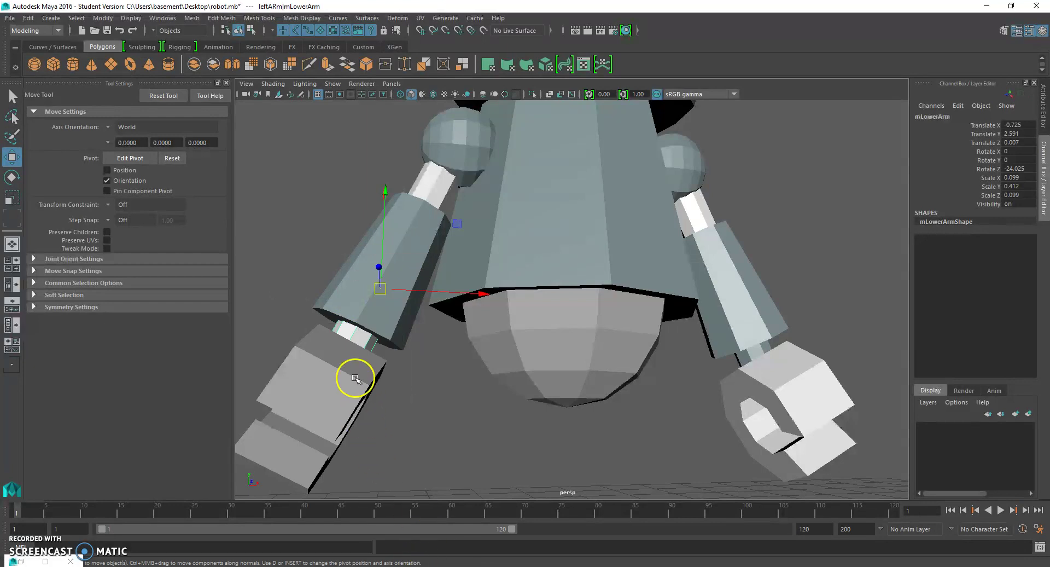
Step: Assign the existing blinn2 material to the leftARm group's gripper and deselect it
left_click(354, 378)
right_click_drag(355, 378, 361, 563)
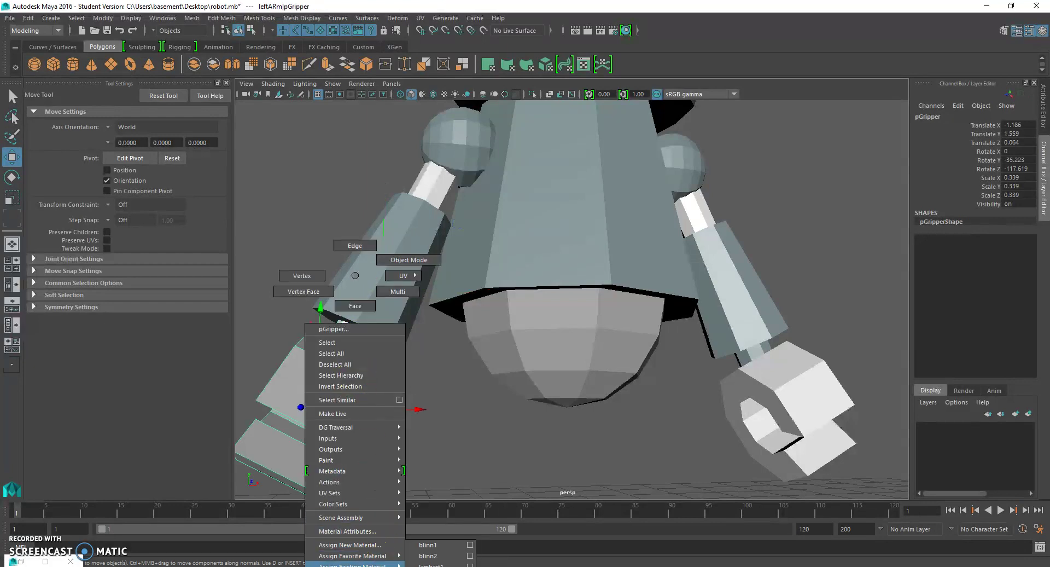
right_click_drag(429, 564, 428, 555)
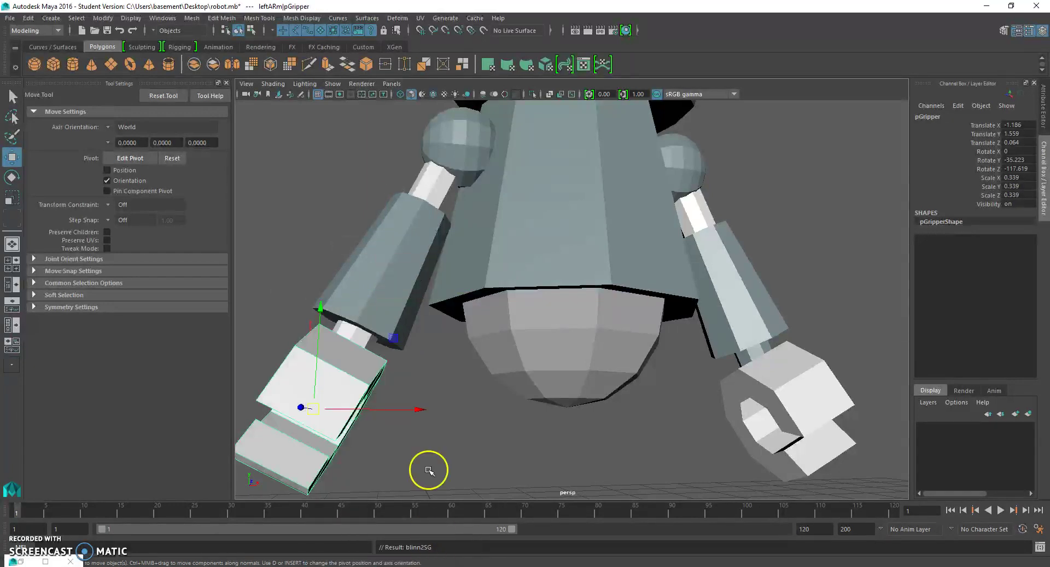
left_click(454, 411)
scroll(458, 418, "down", 6)
Step: Assign the existing blinn2 material to the half sphere beneath the torso and deselect it
left_click(582, 325)
right_click_drag(583, 325, 681, 545)
left_click(637, 380)
left_click(598, 318)
right_click_drag(598, 319, 674, 562)
left_click(632, 441)
scroll(631, 372, "down", 3)
mouse_move(630, 368)
left_mouse_down("alt")
mouse_move(599, 356)
mouse_move(624, 362)
left_mouse_up("alt")
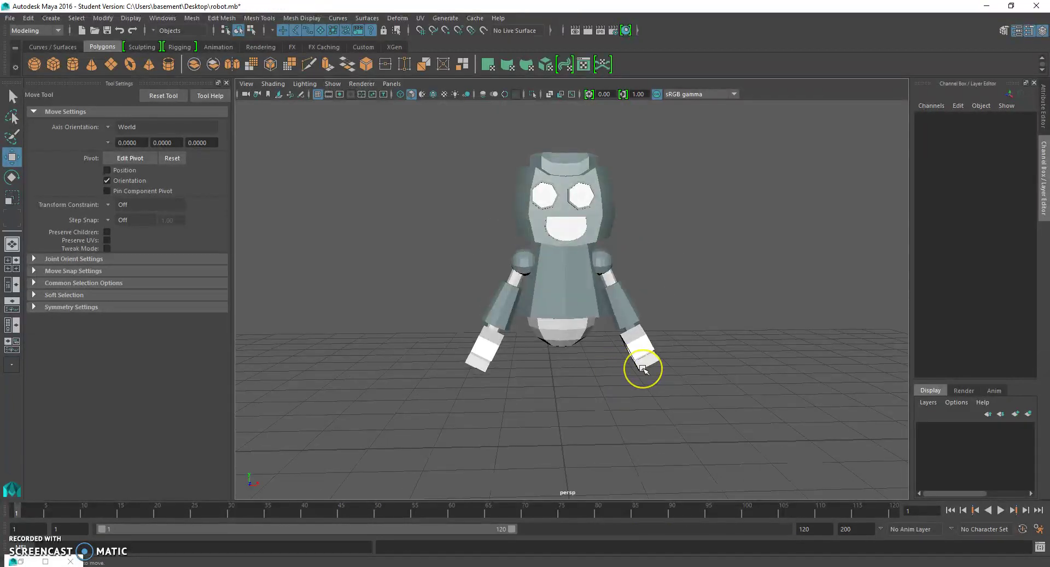